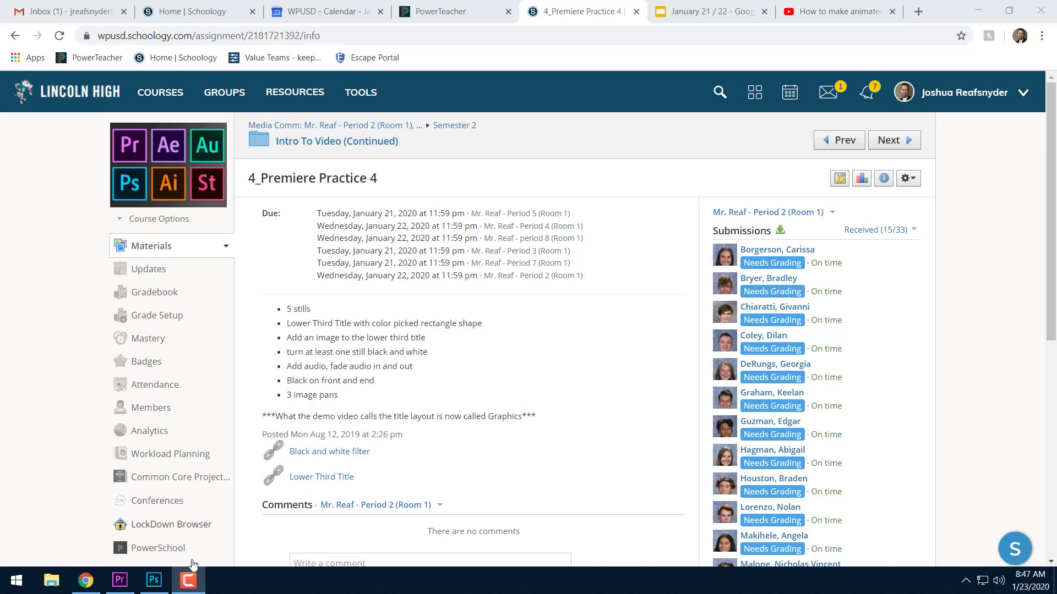
Step: Switch to Premiere Pro and create a new sequence with the AVCHD 1080p30 preset, keeping the name Sequence 01
left_click(124, 586)
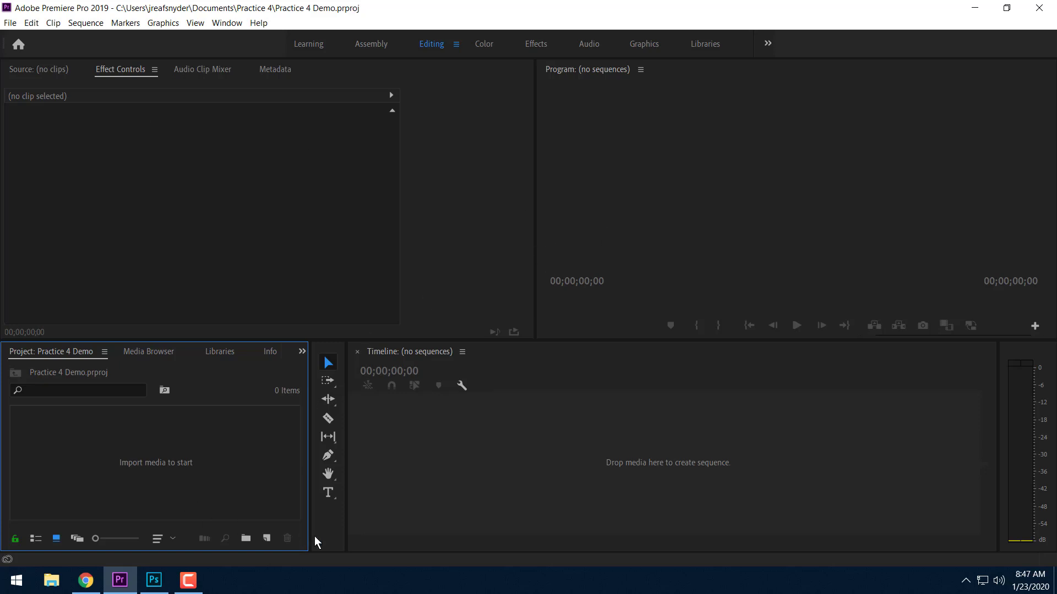
left_click(266, 538)
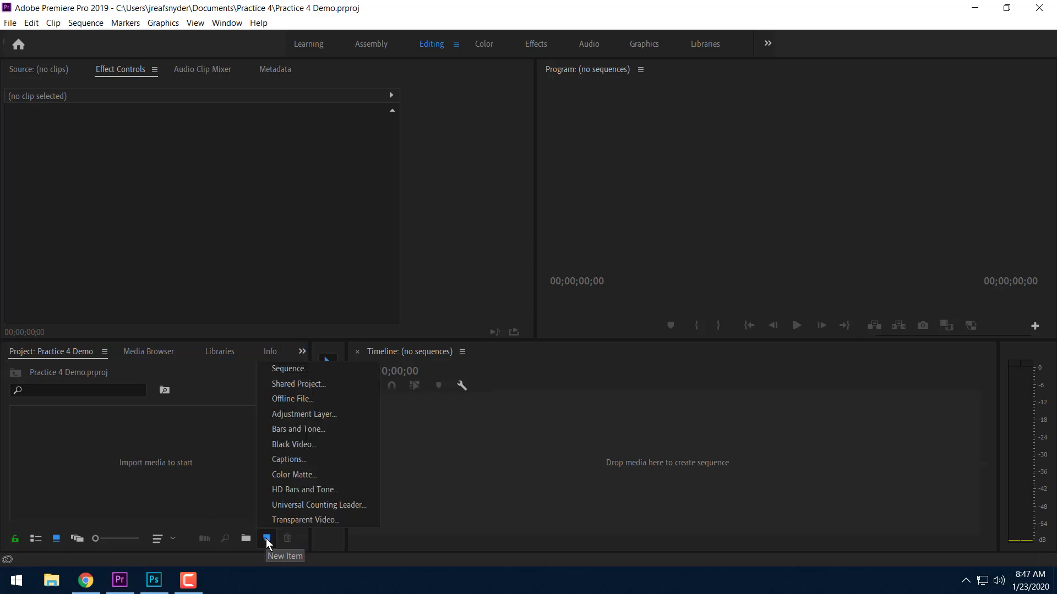
left_click(290, 368)
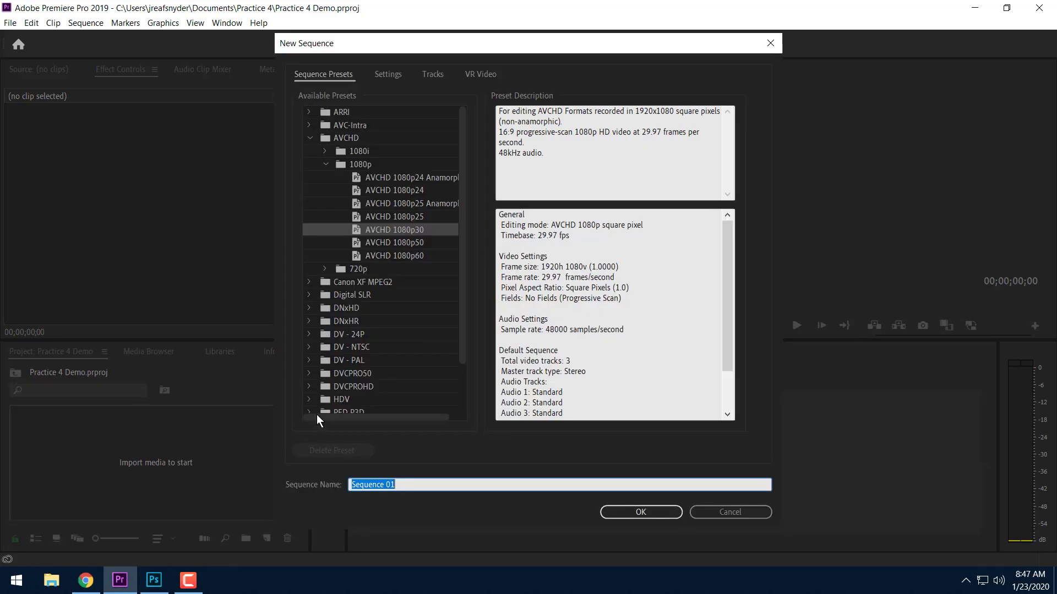
left_click(625, 511)
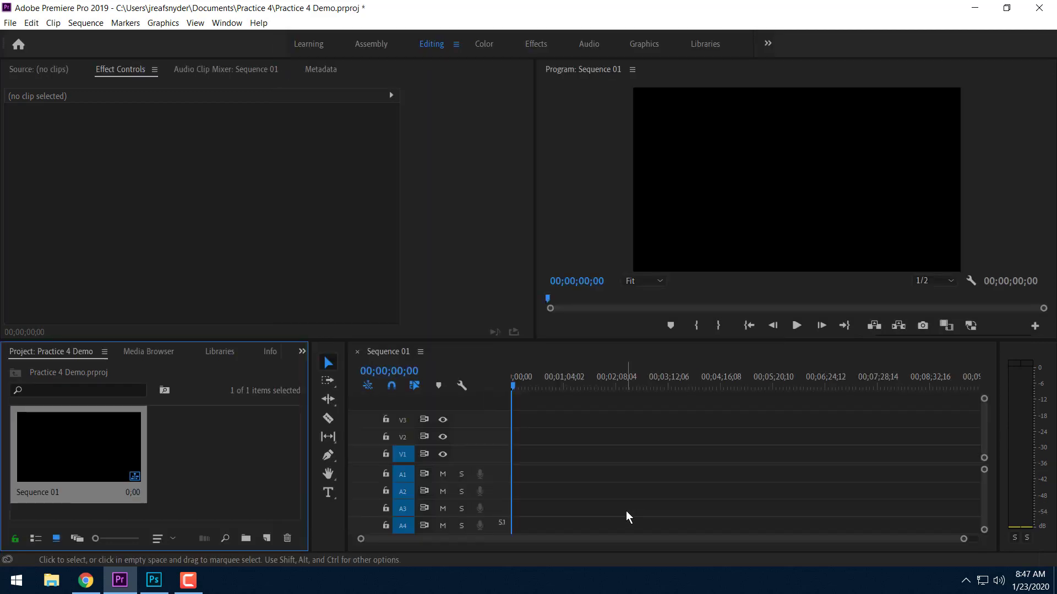
Step: Create a black color matte at 1920 × 1080, 29.97 fps Drop-Frame, with square pixels
left_click(266, 538)
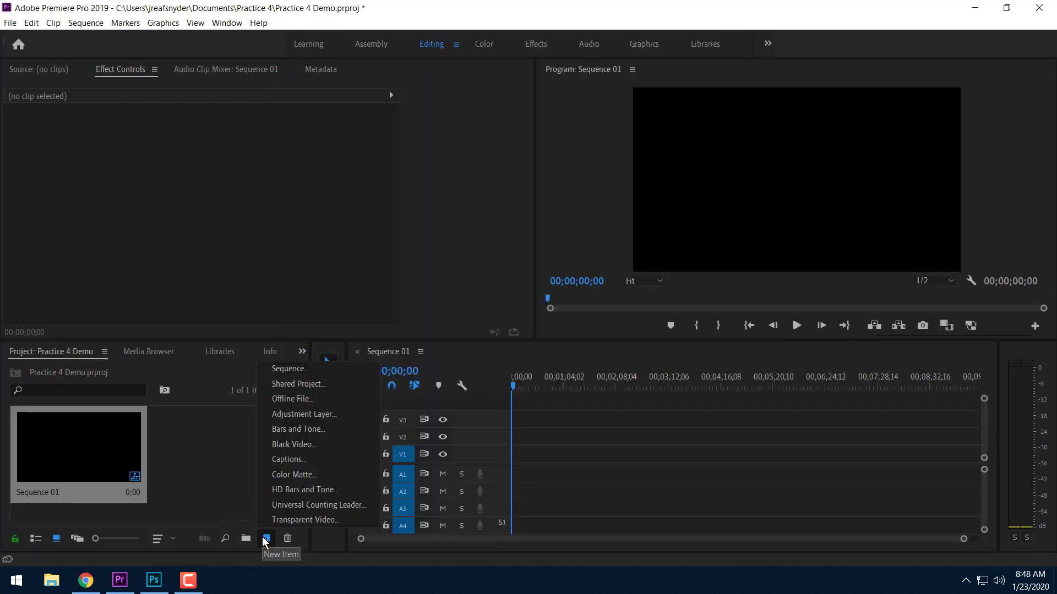
left_click(322, 475)
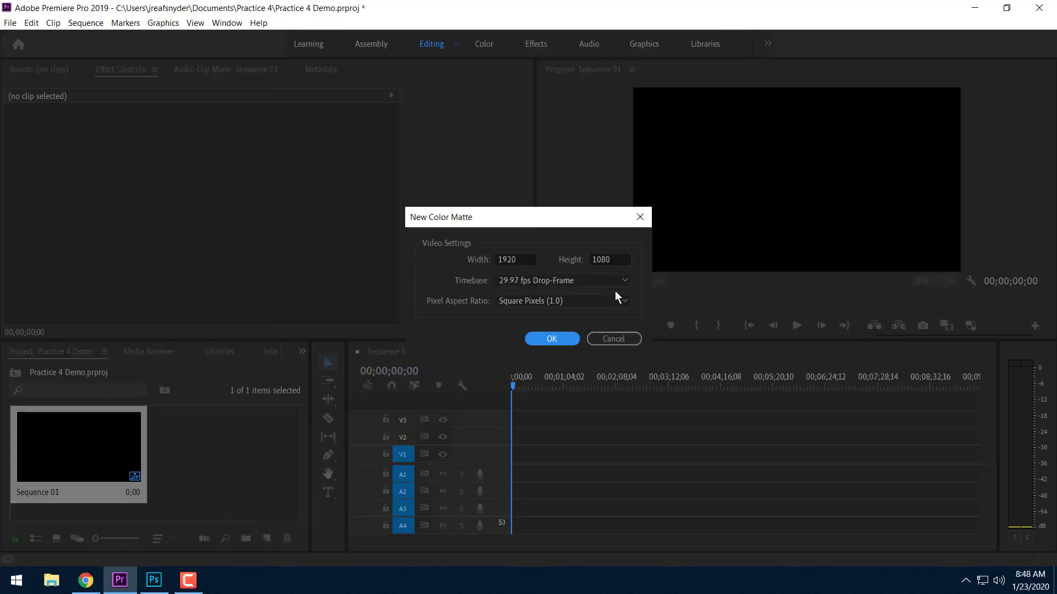
left_click(558, 338)
left_click(699, 236)
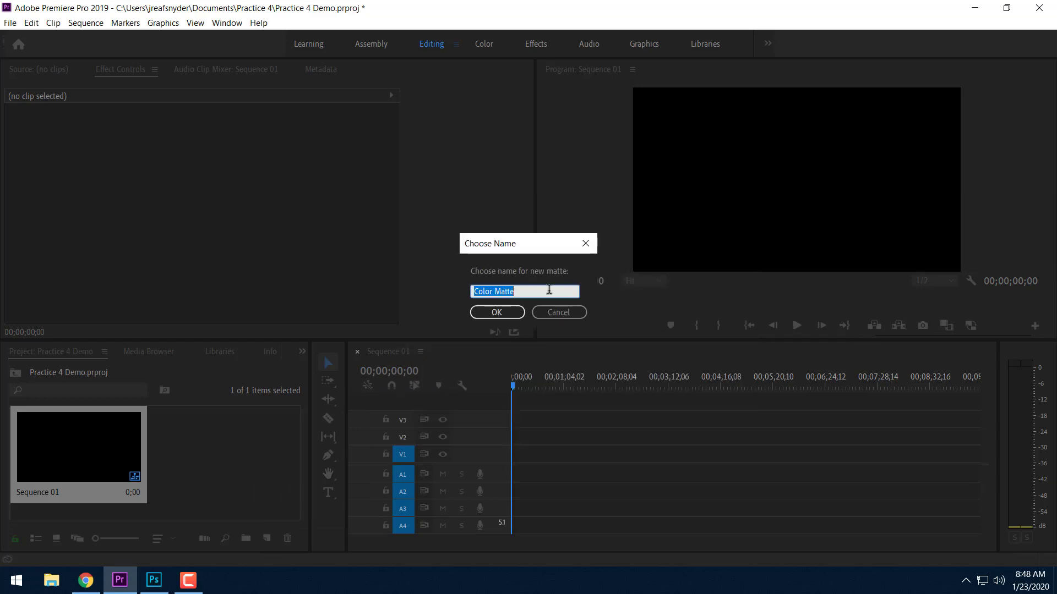
Step: Name the new matte Black Matte
type("Color Ma")
key("BackSpace")
key("BackSpace")
key("BackSpace")
key("BackSpace")
key("BackSpace")
key("BackSpace")
key("BackSpace")
key("BackSpace")
key("BackSpace")
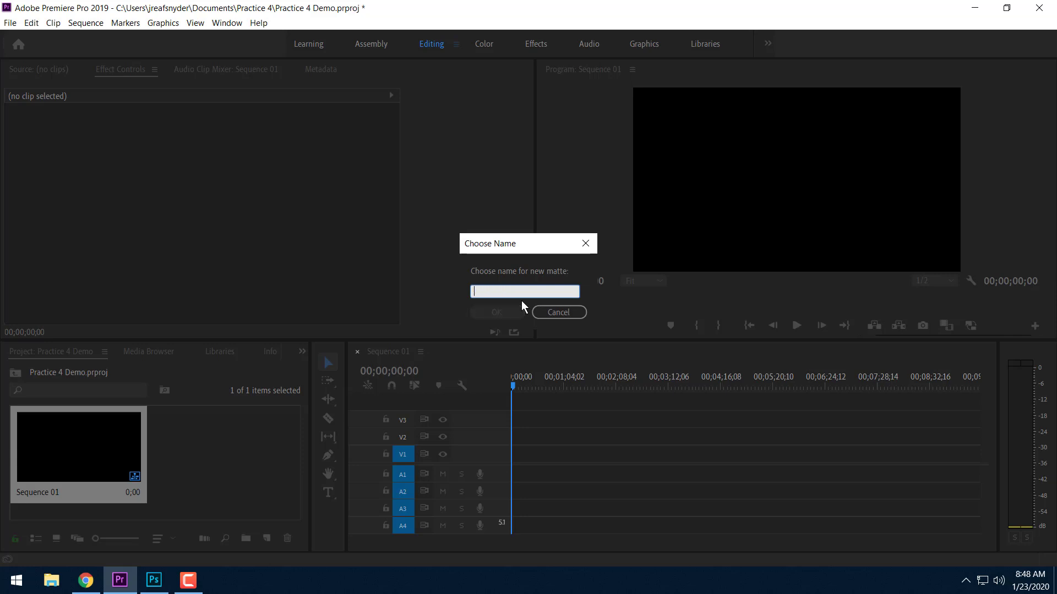
type("Black")
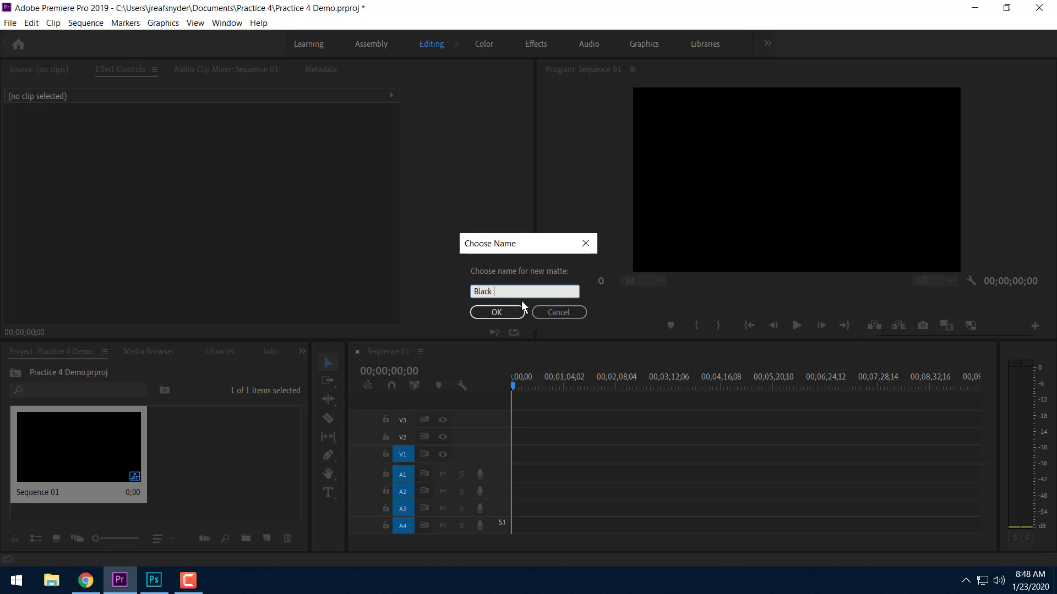
type(" Matte")
left_click(496, 312)
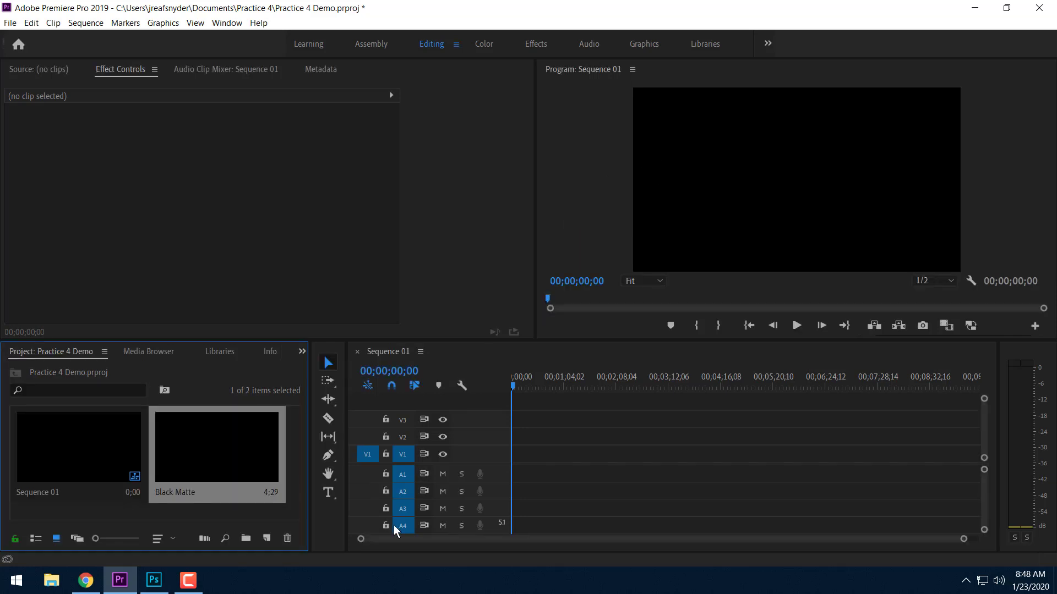
Step: Import five stills from the yoda folder, including mandalorian-01a.jpg, yoda.jpg and three other Mandalorian images
left_click(156, 353)
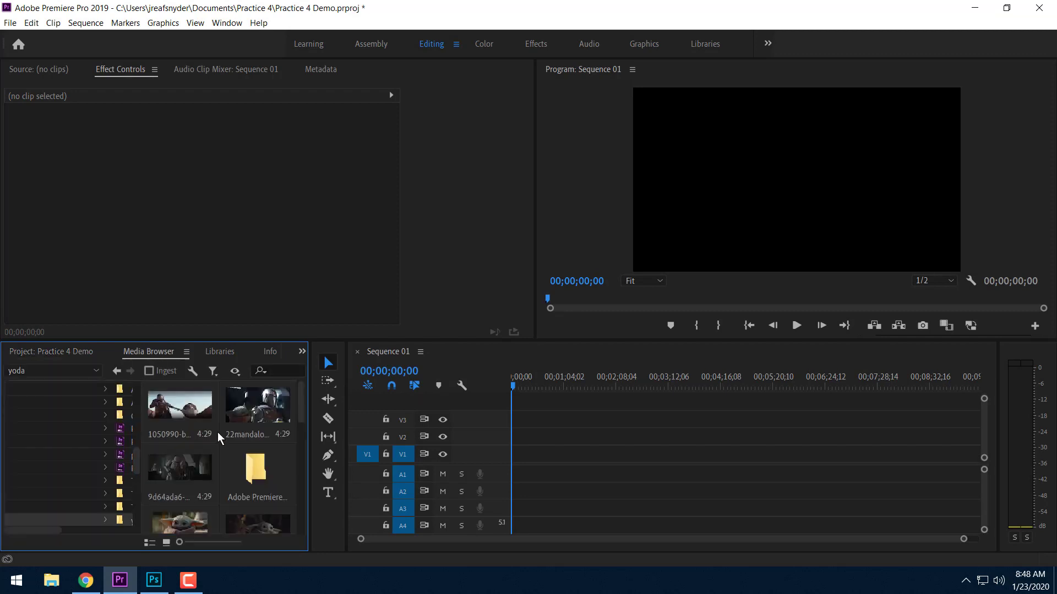
scroll(219, 503, "down", 2)
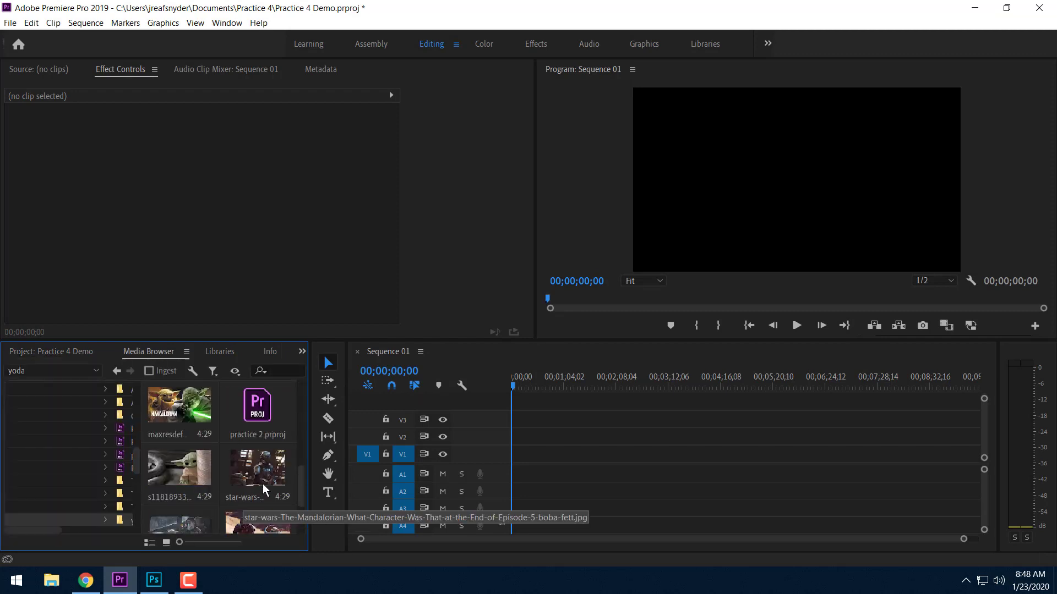
scroll(264, 485, "down", 1)
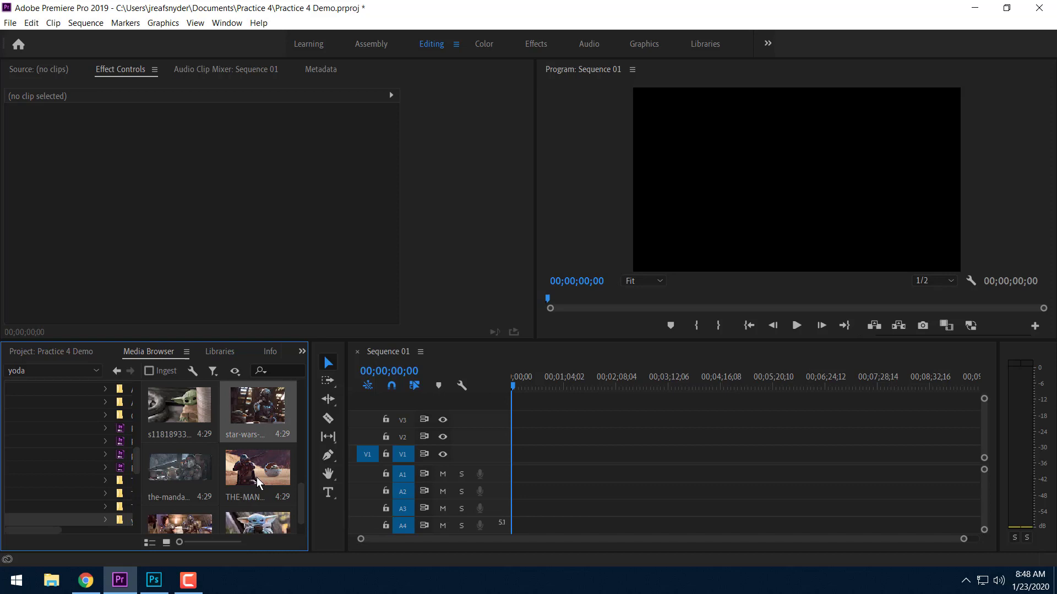
scroll(210, 519, "up", 2)
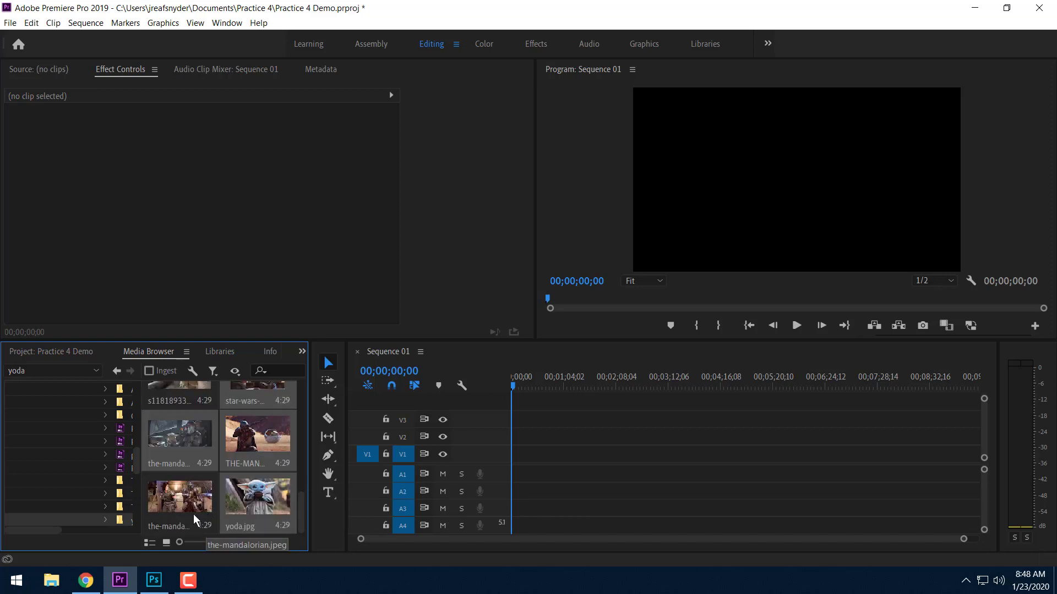
scroll(204, 500, "up", 1)
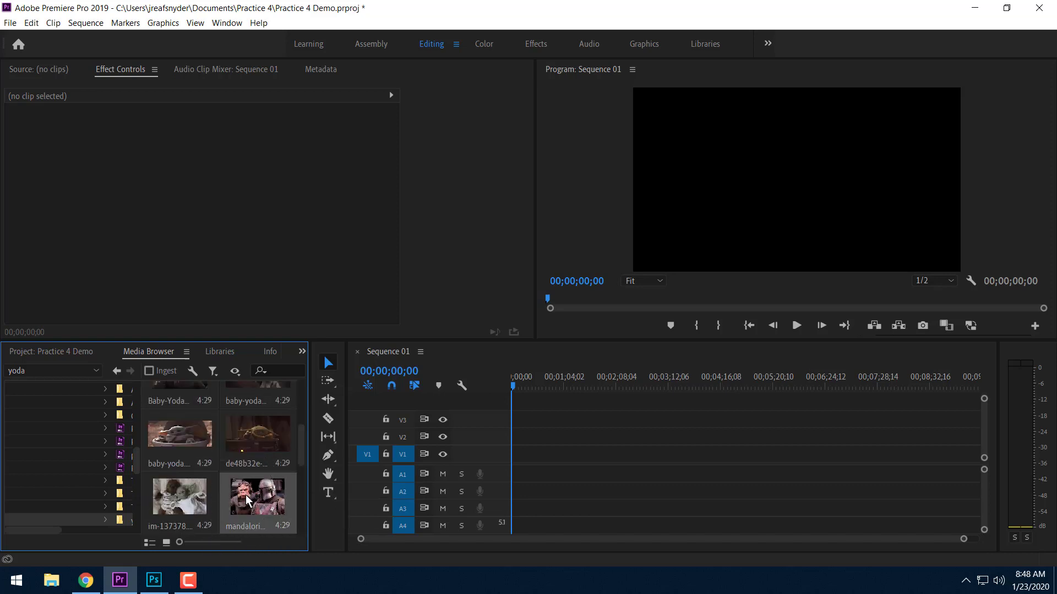
right_click(247, 501)
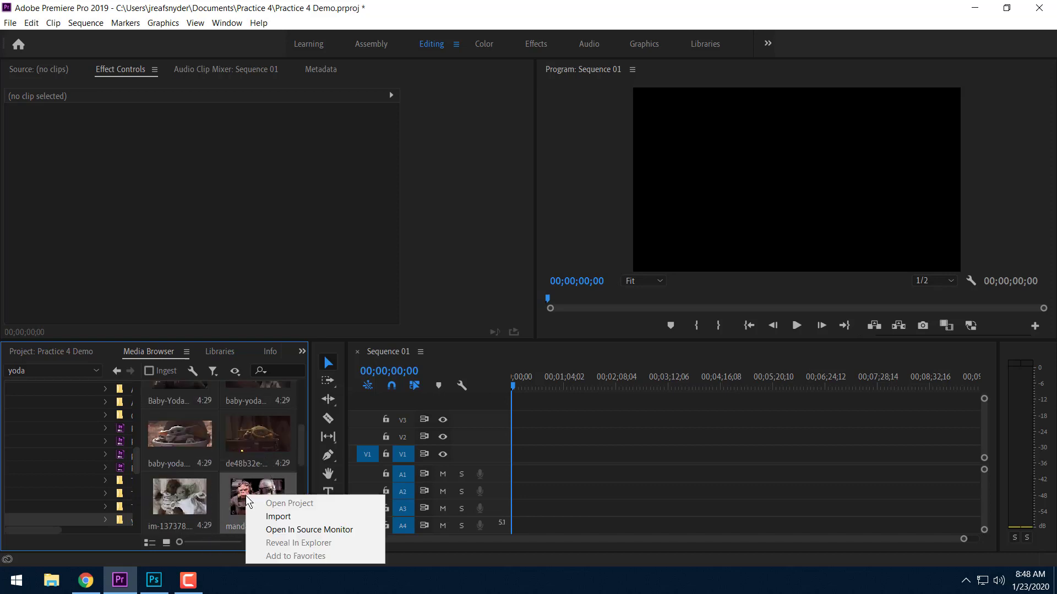
left_click(279, 518)
Step: Place Black Matte at the start of track V1, followed by two consecutive copies of mandalorian-01a.jpg
scroll(199, 500, "up", 3)
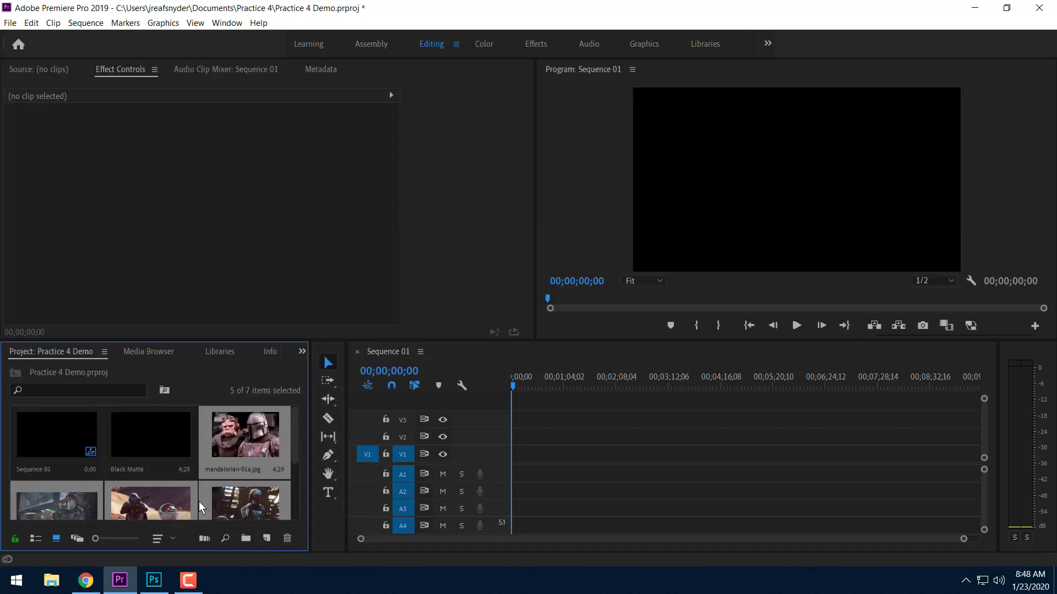
left_click(139, 428)
left_click_drag(139, 430, 515, 456)
left_click_drag(266, 438, 529, 463)
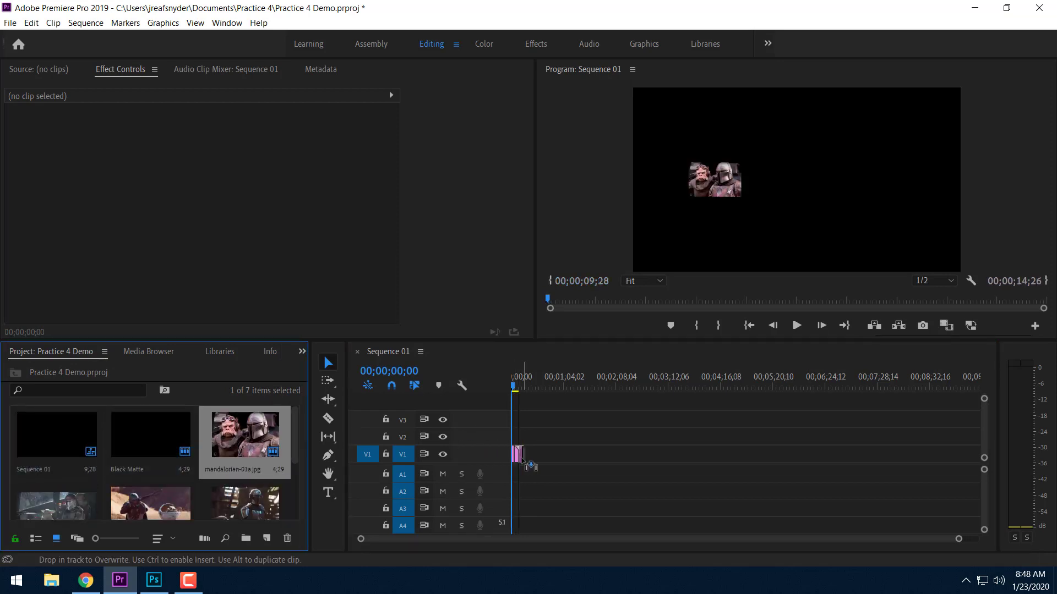
Step: Append the other three Mandalorian stills and yoda.jpg to track V1, and end the sequence with Black Matte
scroll(177, 471, "down", 3)
left_click_drag(76, 449, 523, 454)
left_click_drag(175, 450, 528, 456)
left_click_drag(245, 440, 530, 455)
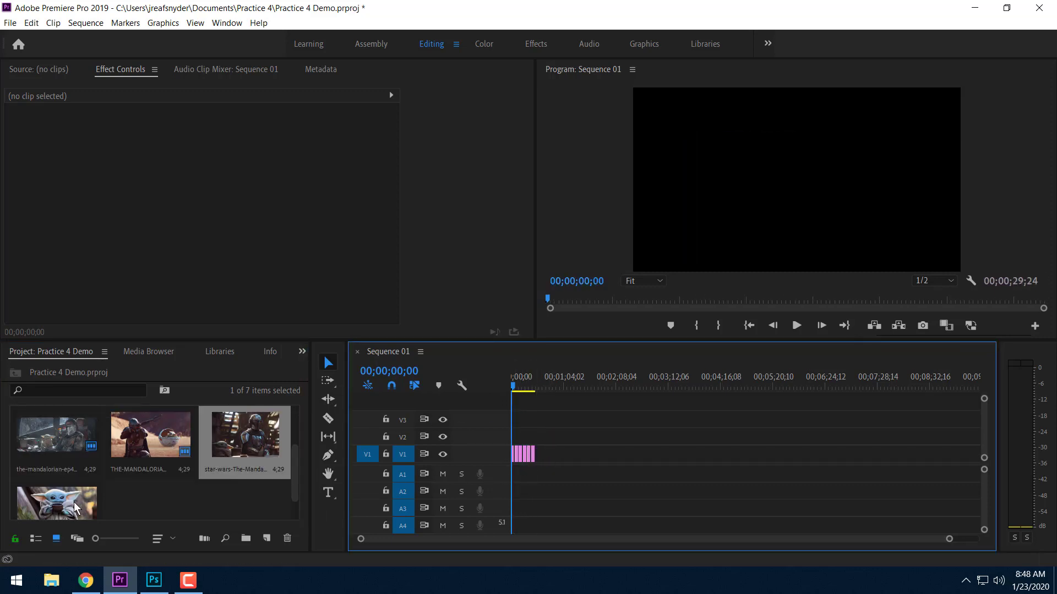
left_click_drag(77, 507, 543, 455)
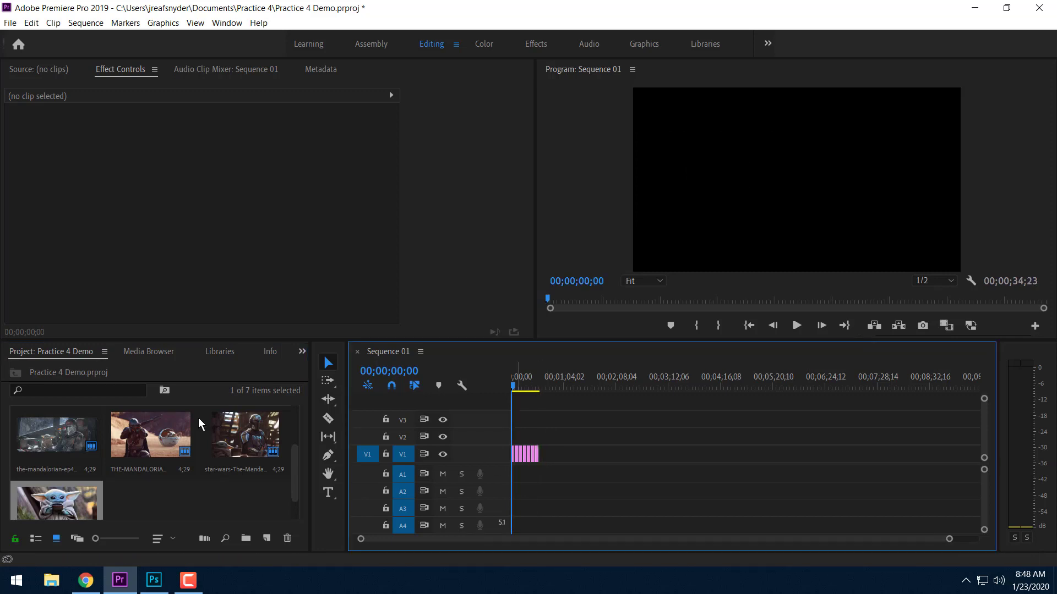
left_click_drag(157, 437, 543, 455)
Step: Apply Set to Frame Size to all six still clips between the opening and closing black mattes
left_click_drag(944, 539, 588, 538)
mouse_move(551, 385)
left_mouse_down()
mouse_move(538, 384)
mouse_move(547, 385)
left_mouse_up()
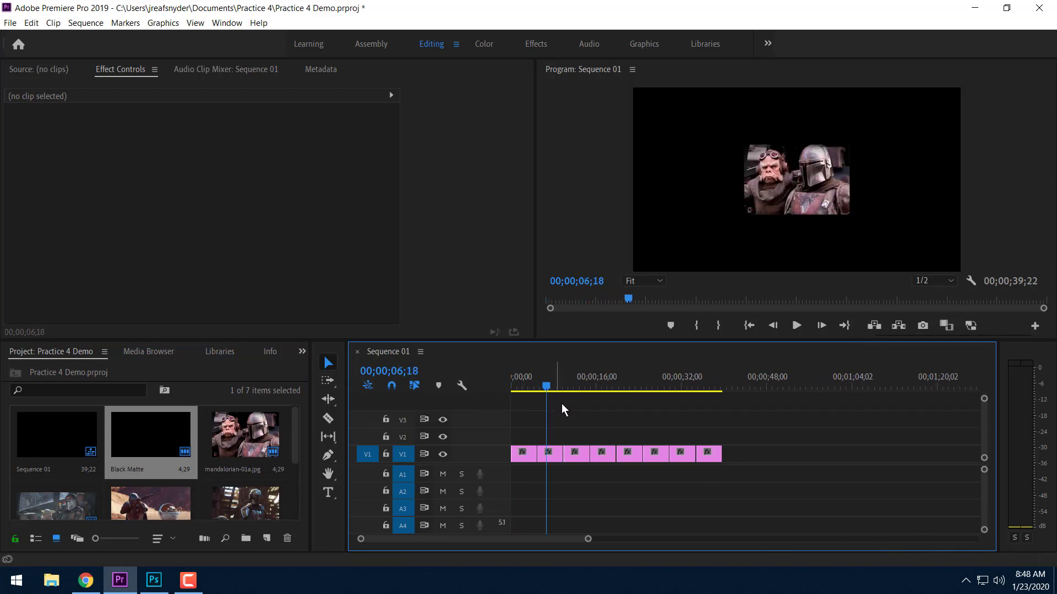
left_click_drag(556, 424, 685, 465)
right_click(686, 462)
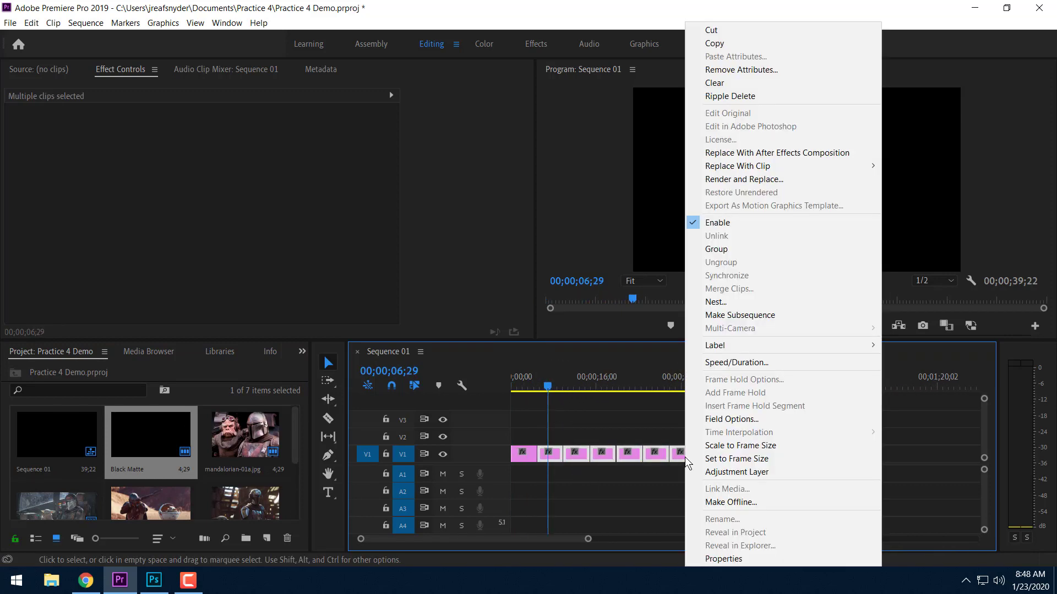
left_click(726, 459)
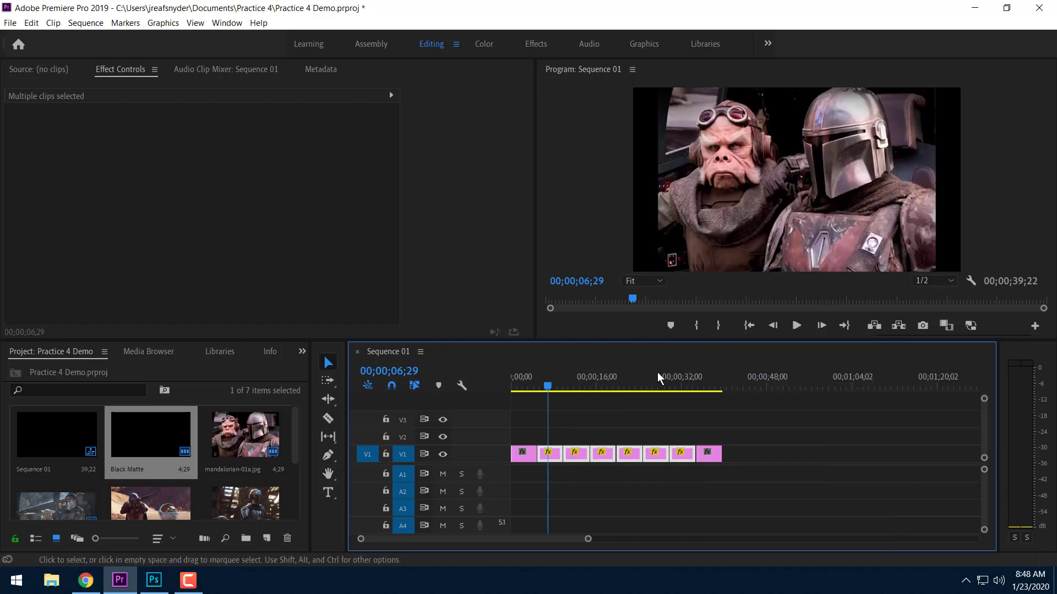
left_click(577, 403)
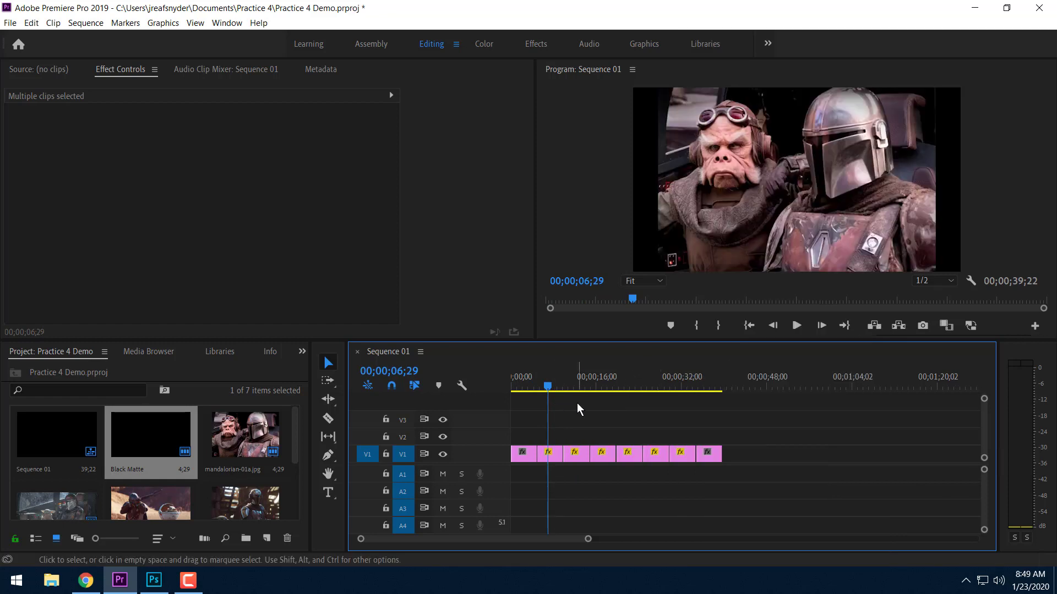
Step: Scale the first mandalorian-01a.jpg clip to 311.4 and its second copy to 314.4
left_click(547, 456)
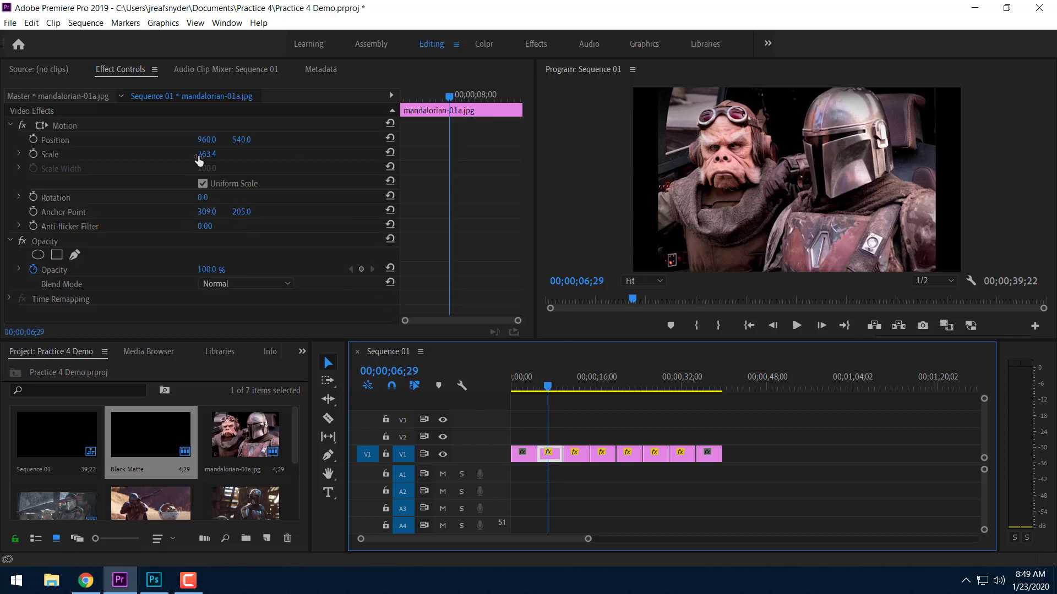
left_click_drag(208, 155, 260, 156)
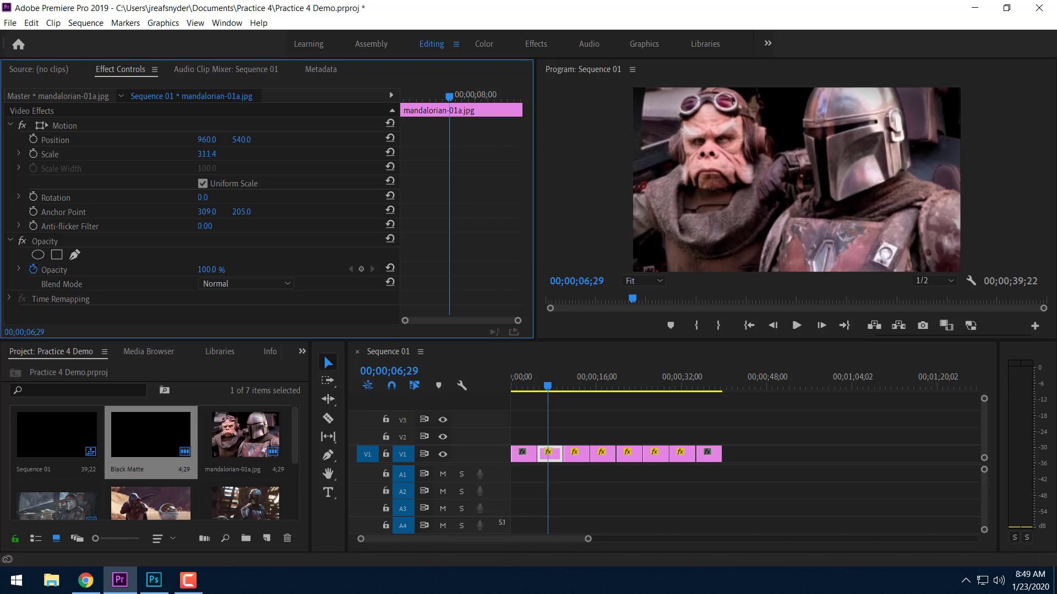
left_click(580, 457)
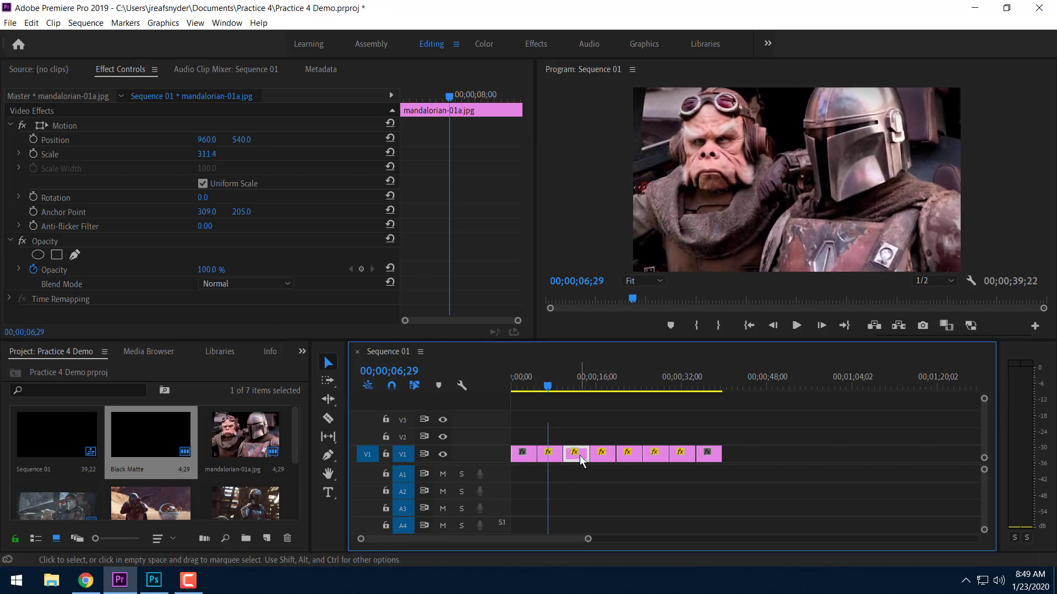
left_click_drag(205, 156, 208, 156)
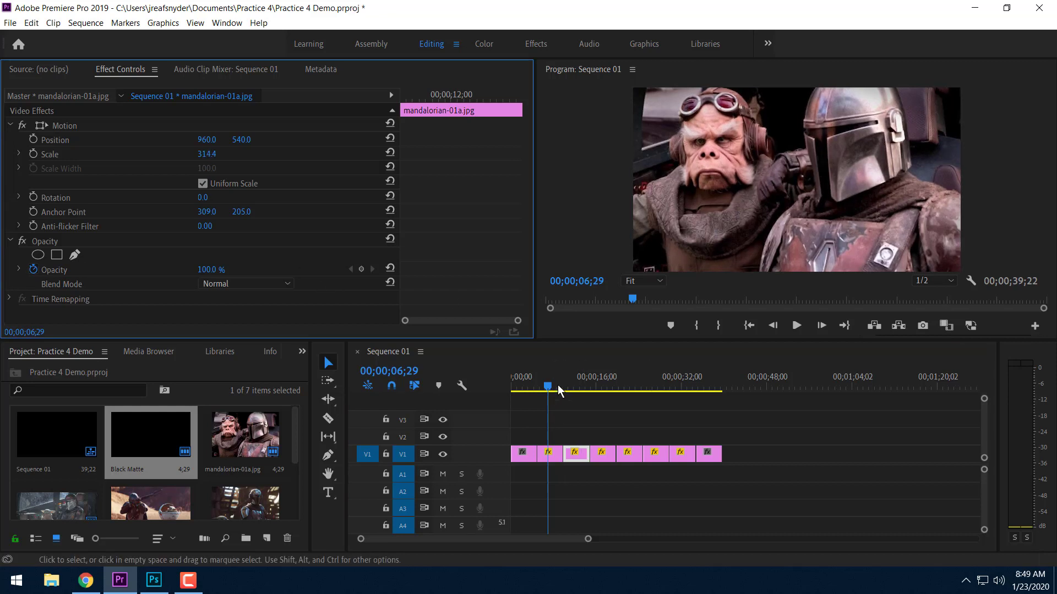
mouse_move(567, 386)
left_mouse_down()
mouse_move(576, 388)
mouse_move(555, 393)
left_mouse_up()
left_click(553, 454)
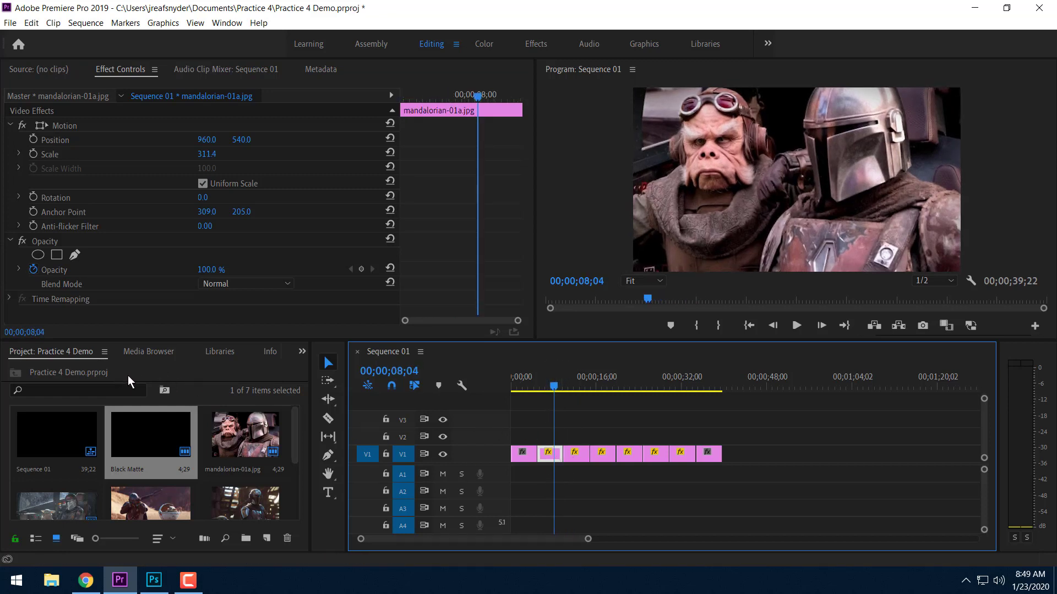
Step: Apply the Black & White image control effect to the second mandalorian-01a.jpg clip on V1
left_click(302, 353)
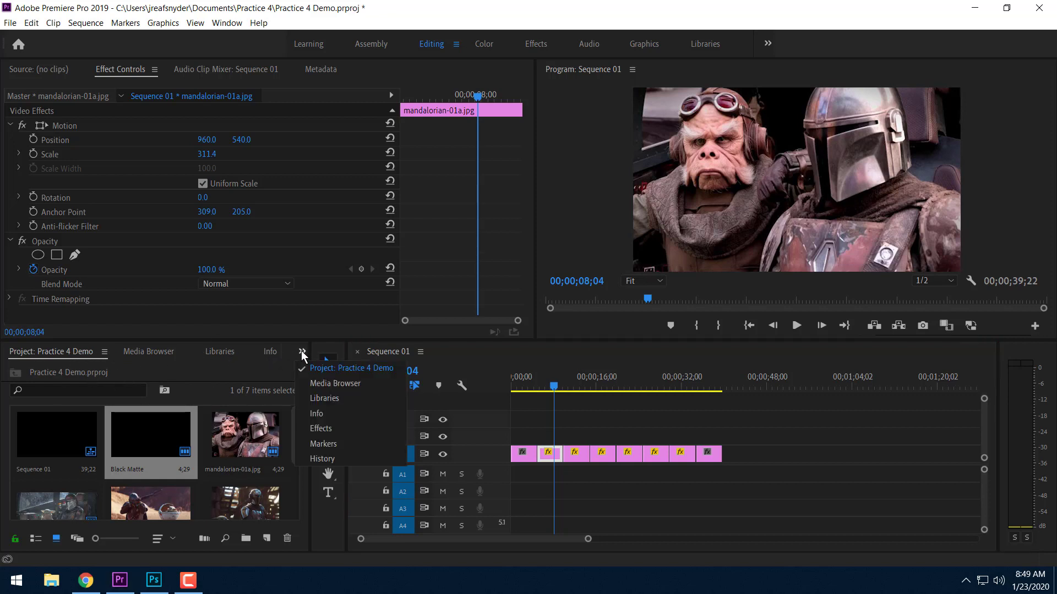
left_click(328, 428)
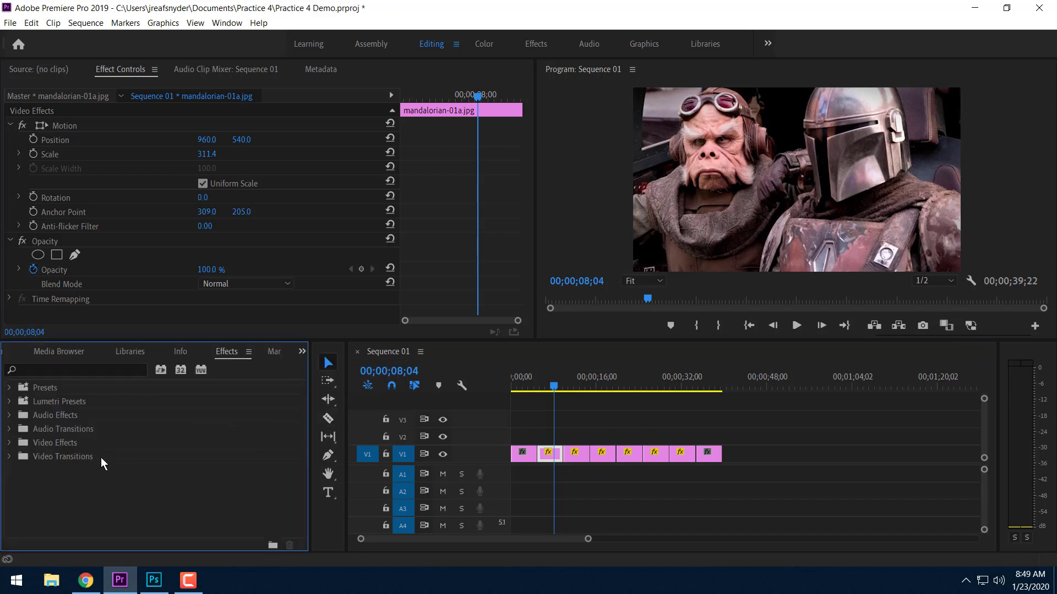
left_click(9, 442)
scroll(73, 470, "down", 3)
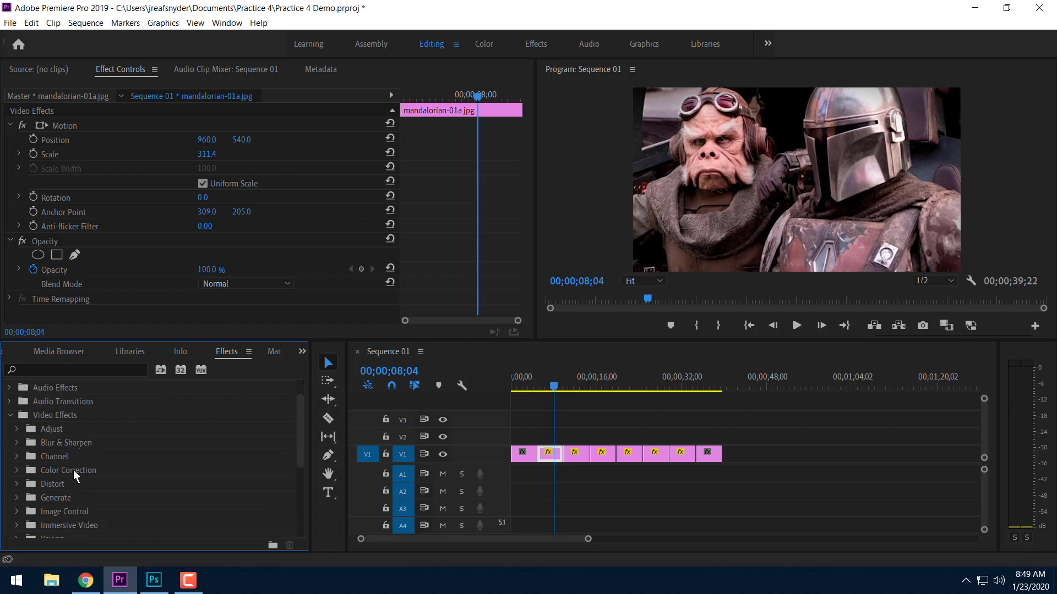
left_click(17, 498)
scroll(44, 493, "down", 3)
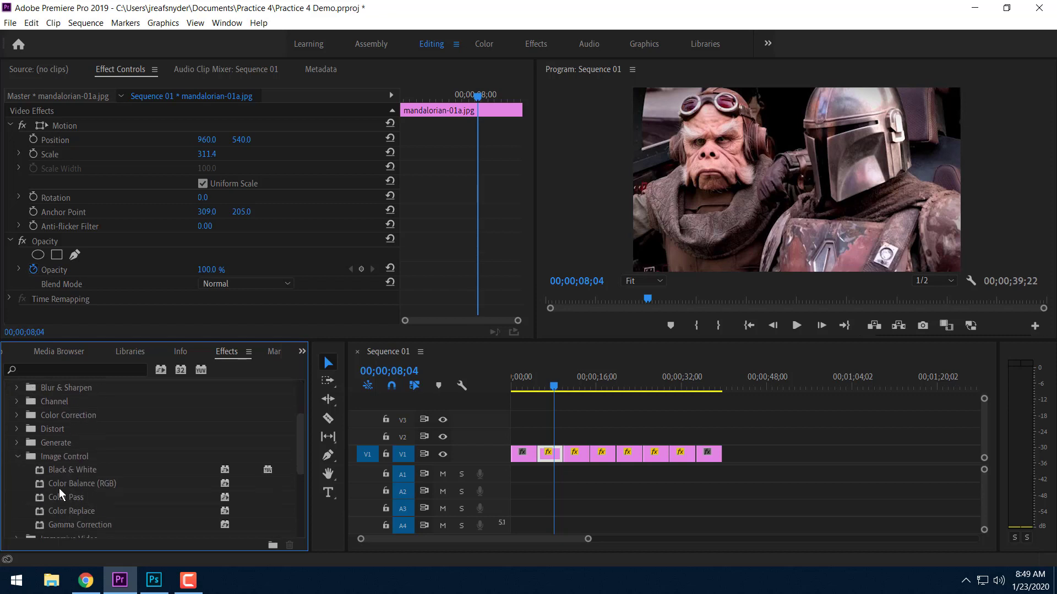
left_click(63, 470)
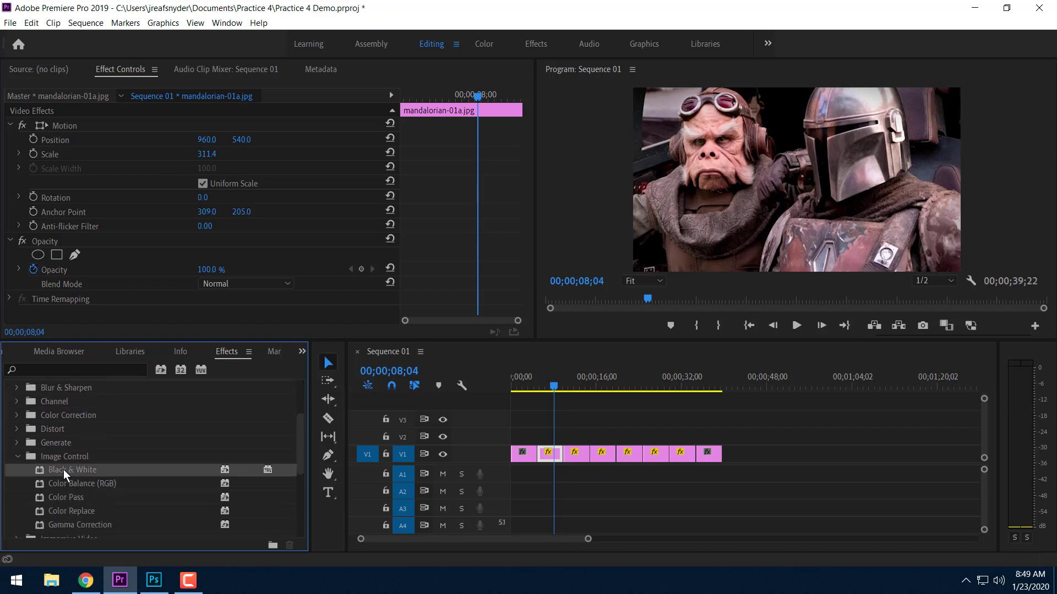
left_click_drag(64, 470, 577, 453)
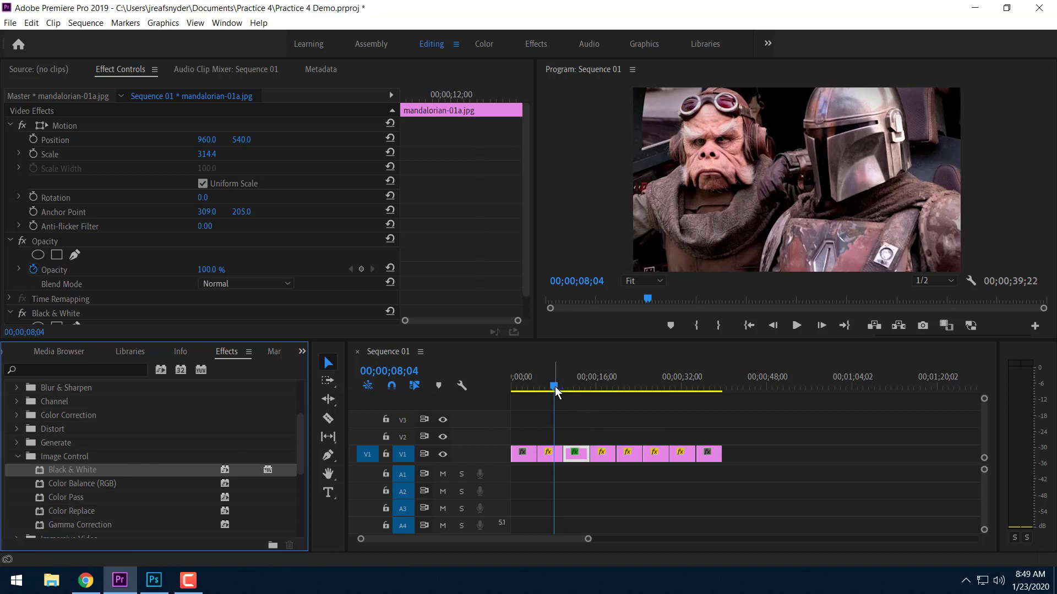
Step: Scrub the playhead across the second mandalorian-01a.jpg clip to compare it with the color copy before it
left_click_drag(556, 390, 577, 391)
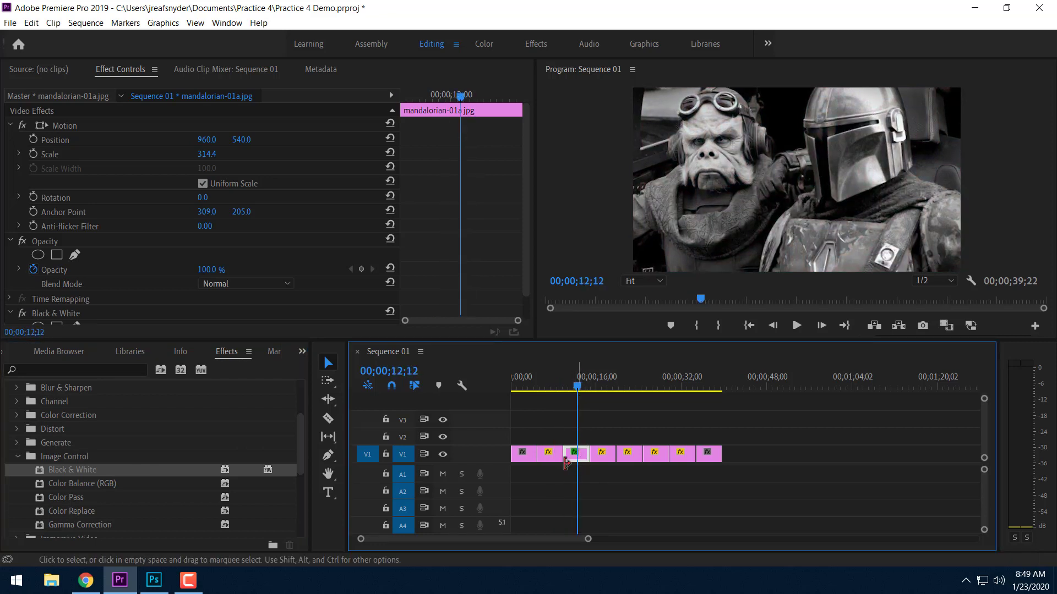
mouse_move(577, 387)
left_mouse_down()
mouse_move(555, 391)
mouse_move(579, 392)
left_mouse_up()
left_click_drag(566, 394, 569, 397)
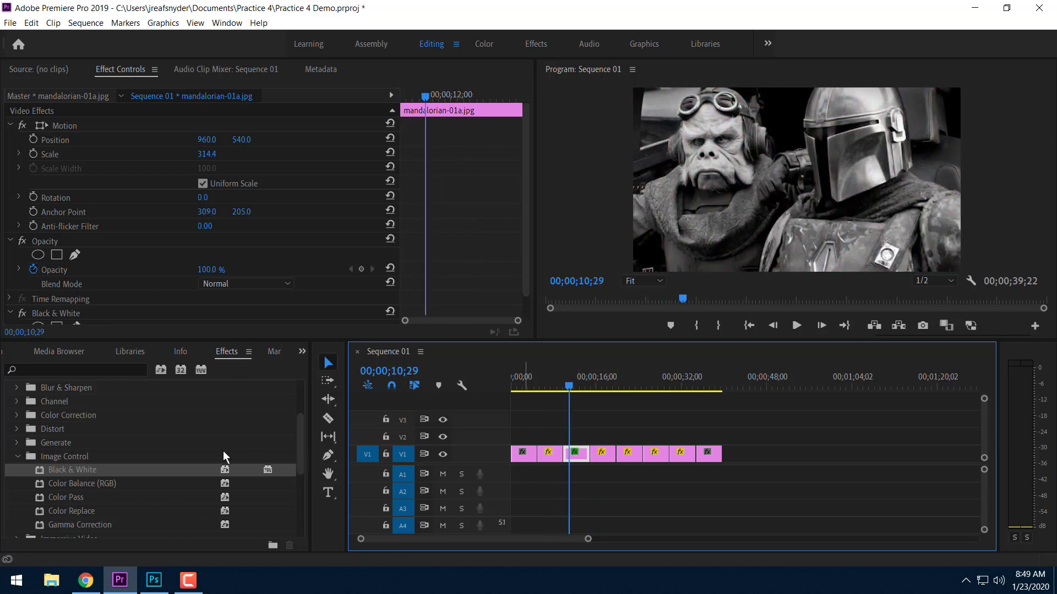
Step: Browse the Video Transitions categories and scrub around the cut between the two mandalorian-01a.jpg clips
left_click(19, 458)
scroll(25, 453, "up", 3)
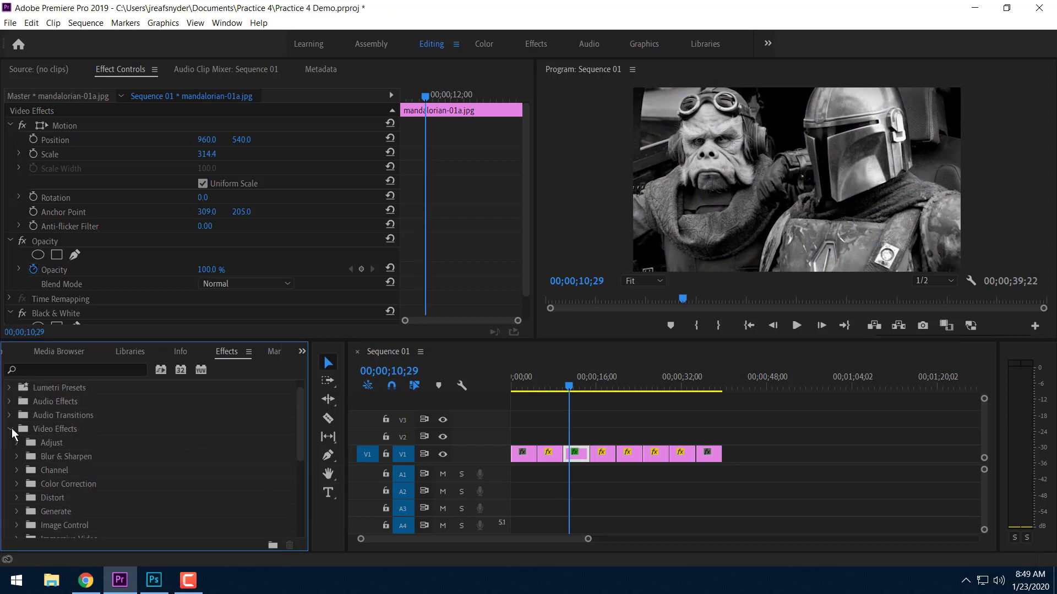
left_click(12, 433)
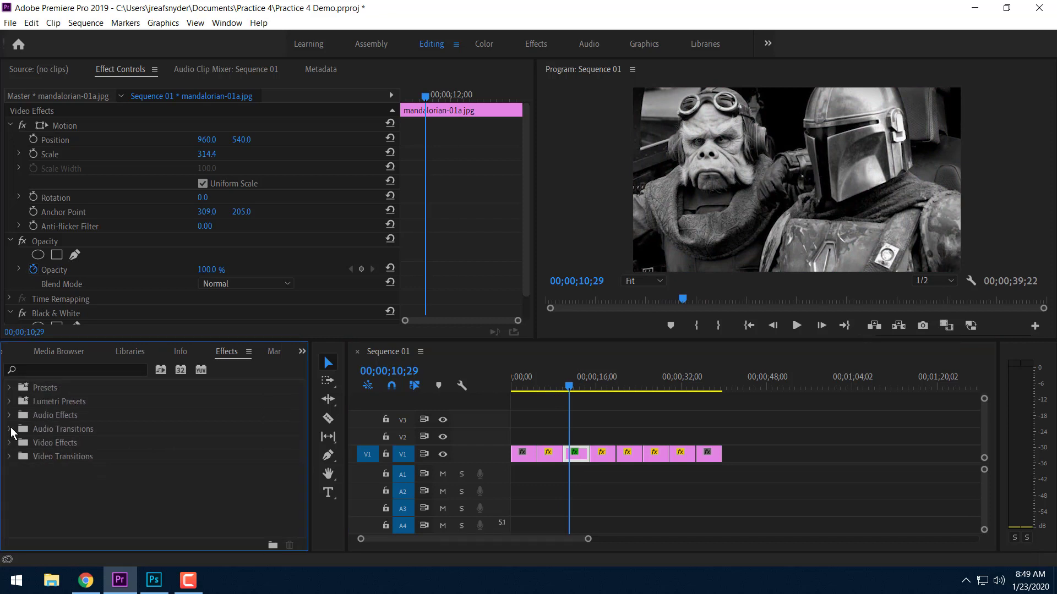
left_click(10, 456)
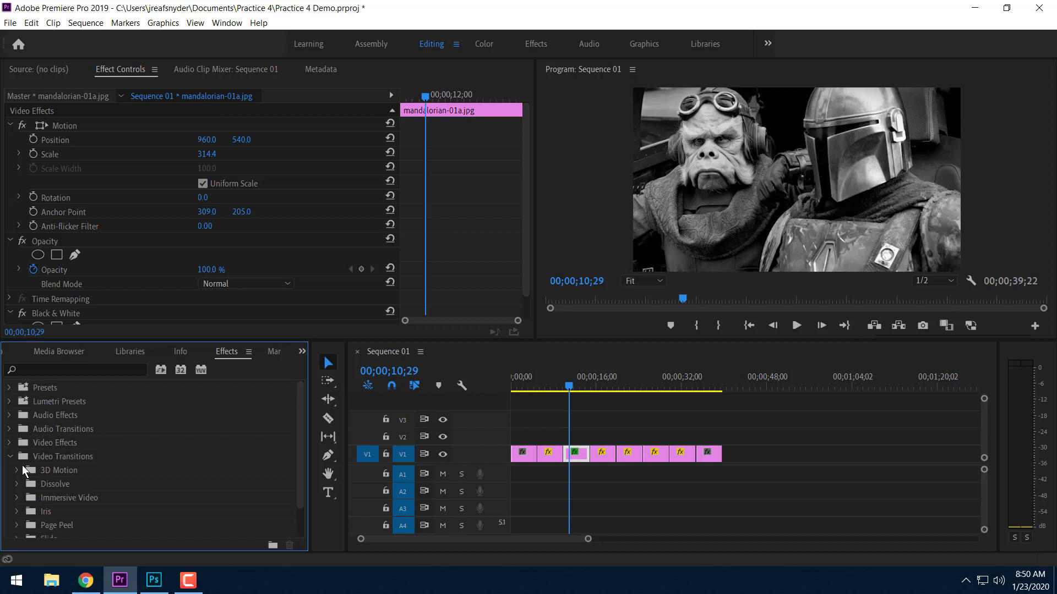
scroll(16, 464, "down", 1)
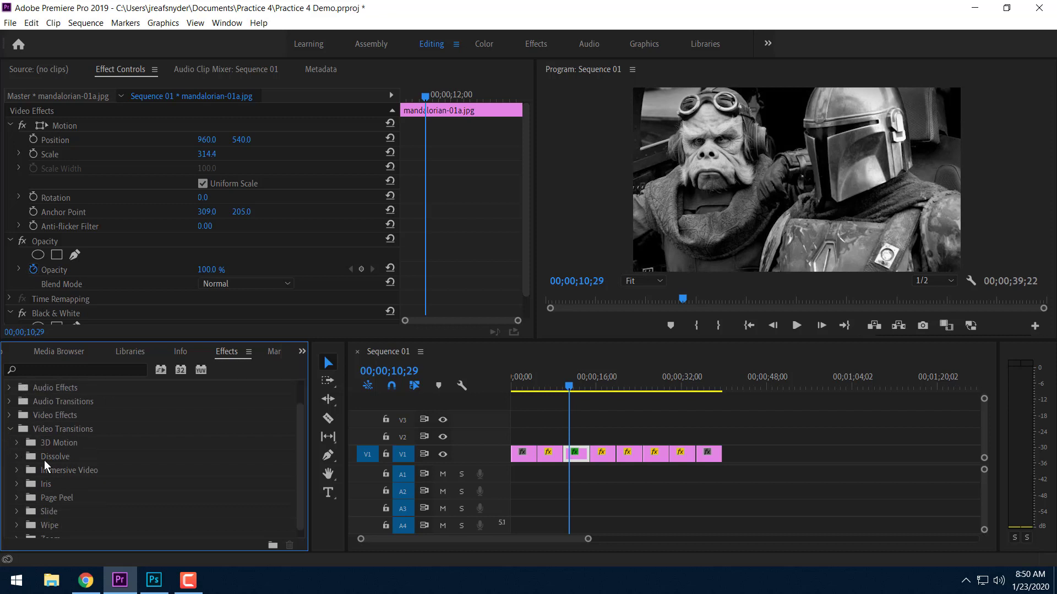
mouse_move(566, 389)
left_mouse_down()
mouse_move(547, 391)
mouse_move(568, 394)
left_mouse_up()
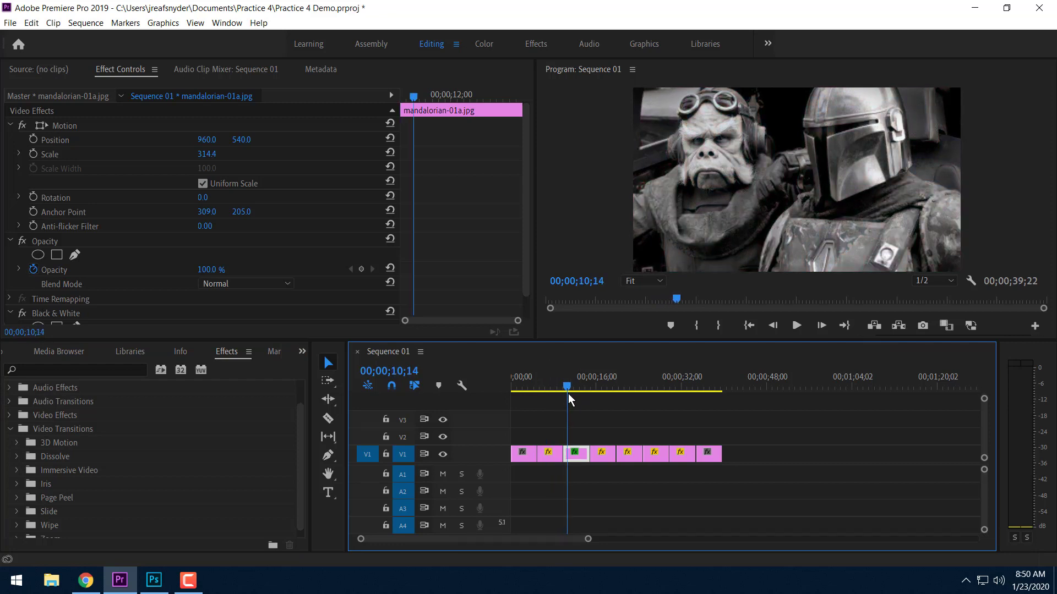
Step: Revisit the Black & White effect within the Image Control video effects, and return to the Video Transitions categories
scroll(95, 460, "up", 1)
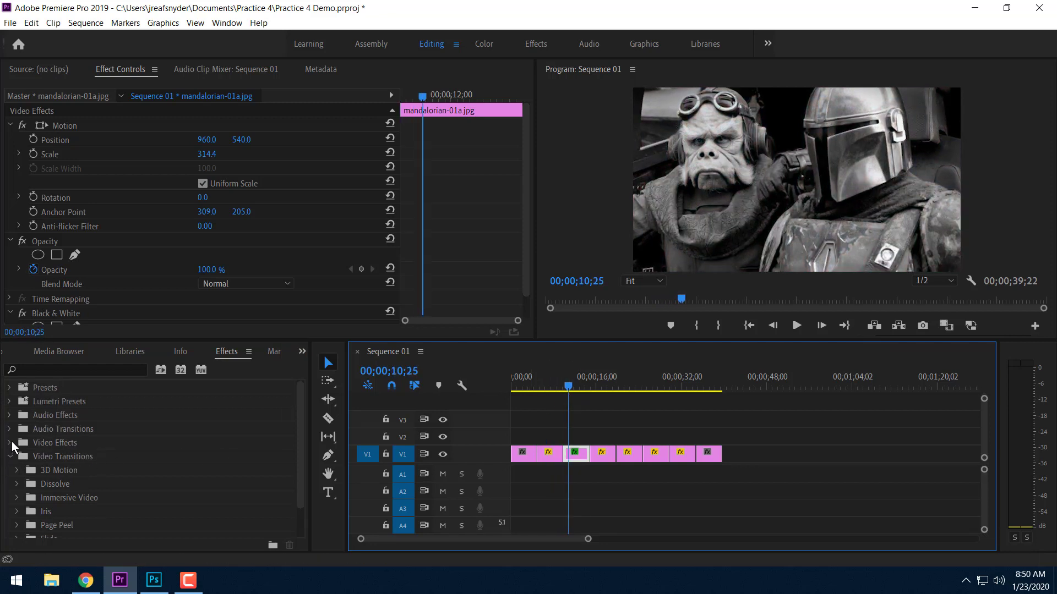
left_click(10, 443)
scroll(17, 499, "down", 1)
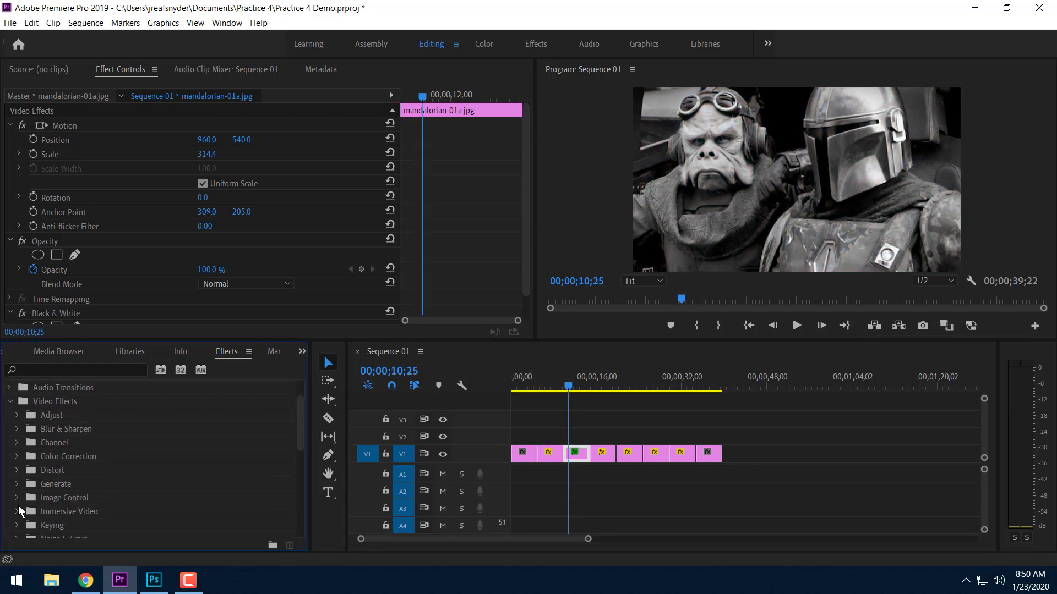
left_click(17, 497)
scroll(57, 487, "down", 1)
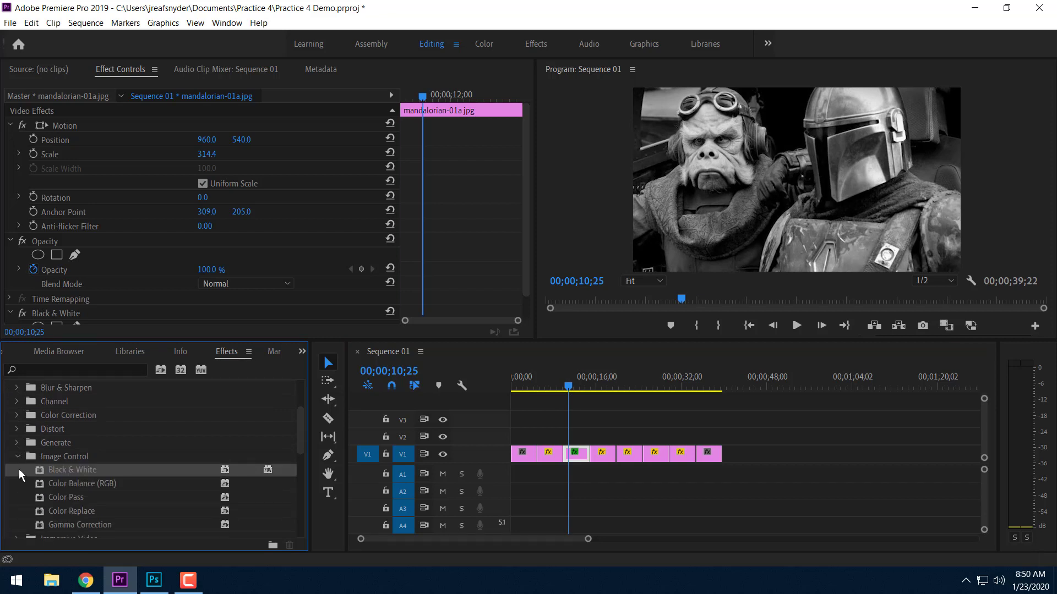
scroll(18, 469, "up", 1)
left_click(10, 416)
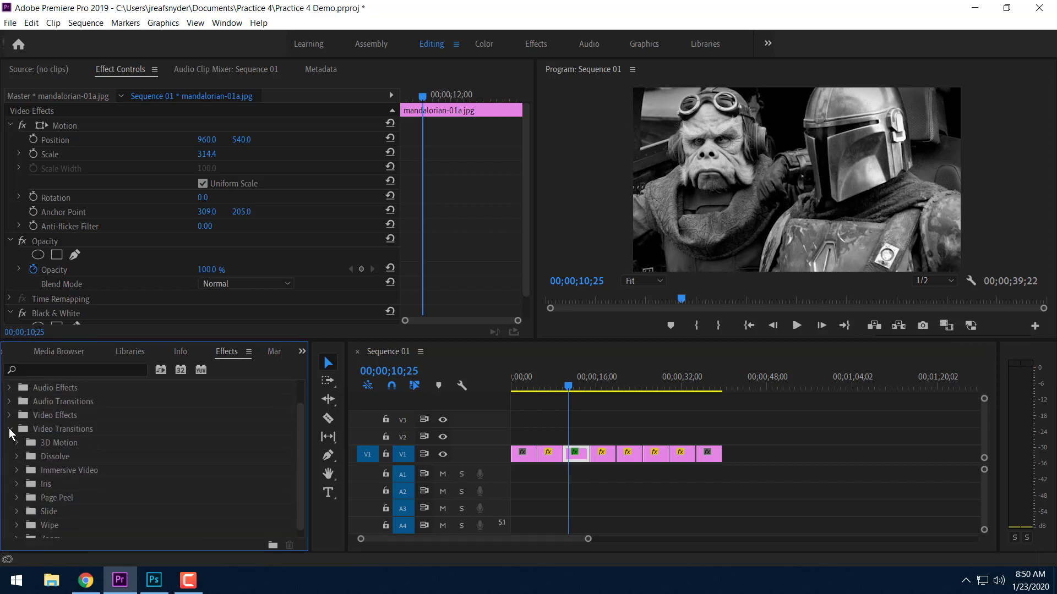
left_click(11, 430)
left_click(11, 457)
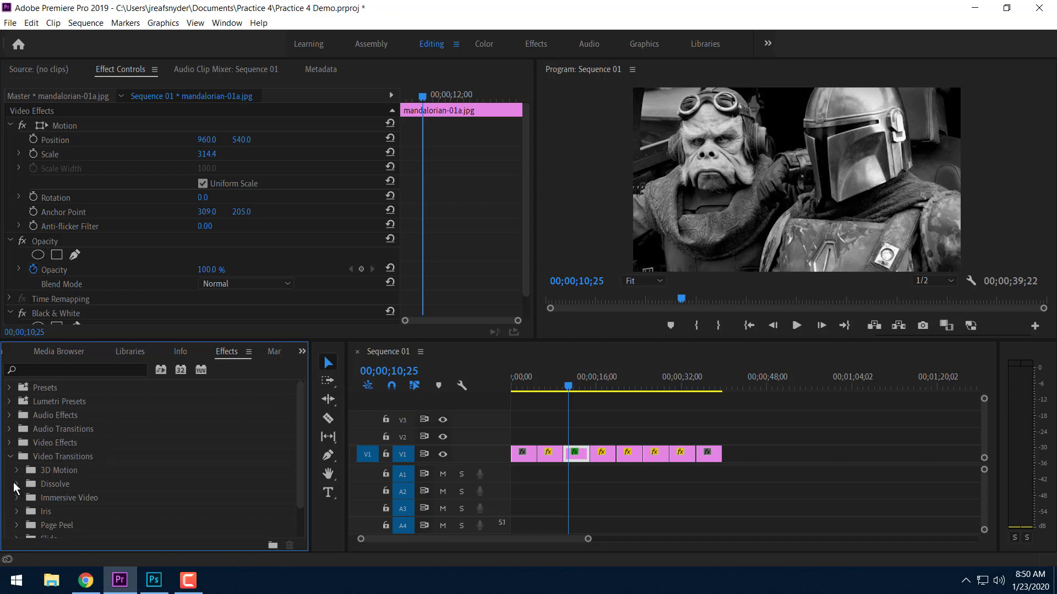
Step: Look through the Dissolve and Wipe transitions, and apply Cross Zoom at the cut between the two mandalorian-01a.jpg clips
left_click(16, 484)
scroll(18, 487, "down", 1)
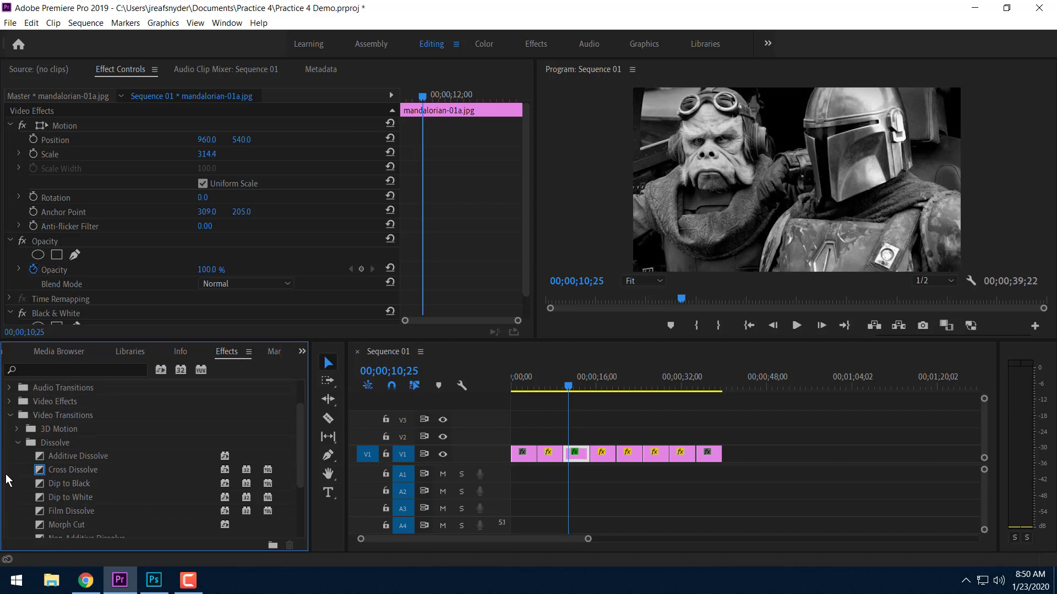
left_click(17, 443)
scroll(22, 501, "up", 1)
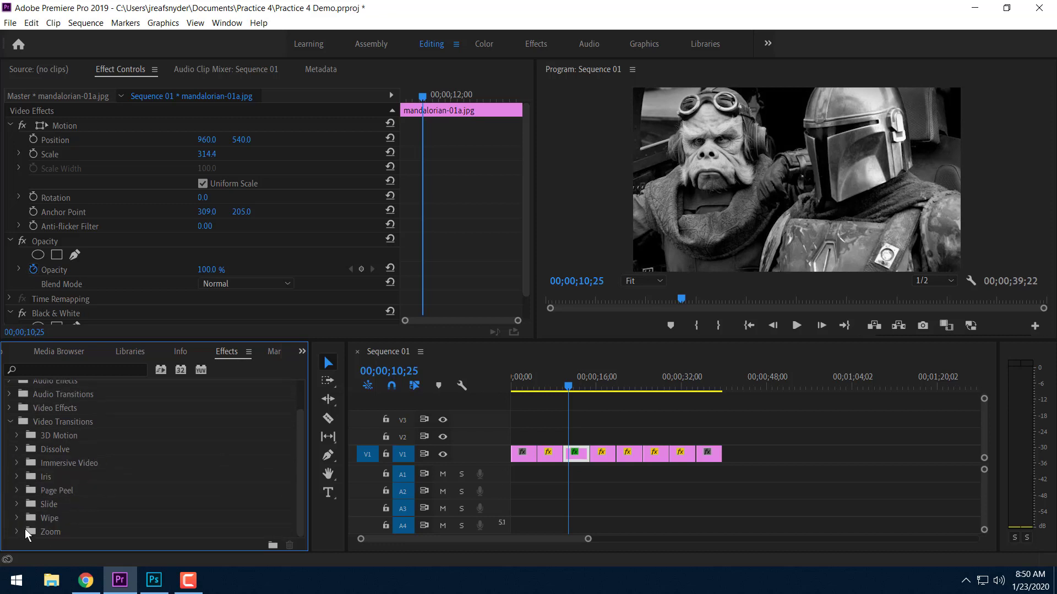
left_click(18, 516)
scroll(18, 516, "down", 1)
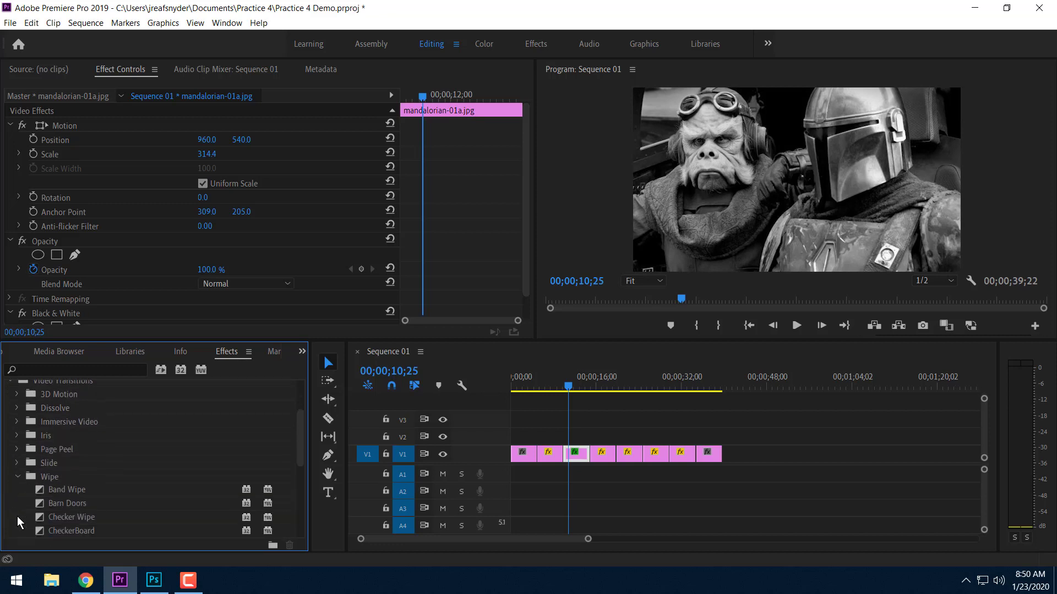
left_click(14, 491)
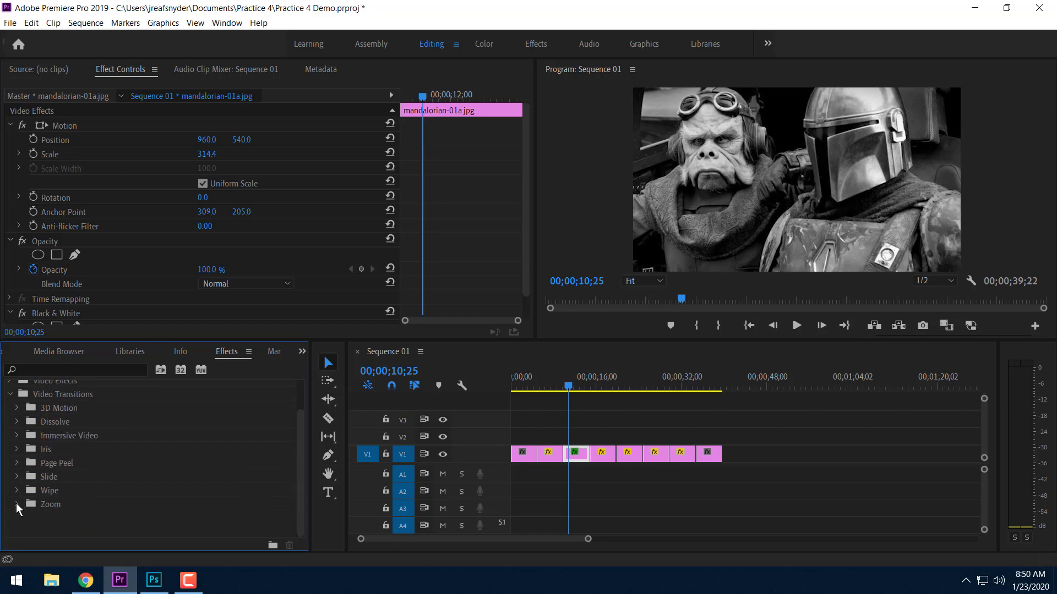
left_click(15, 503)
left_click_drag(56, 529, 565, 454)
Step: Play back the Cross Zoom transition and move the playhead to 00;00;21;02
left_click_drag(570, 387, 548, 388)
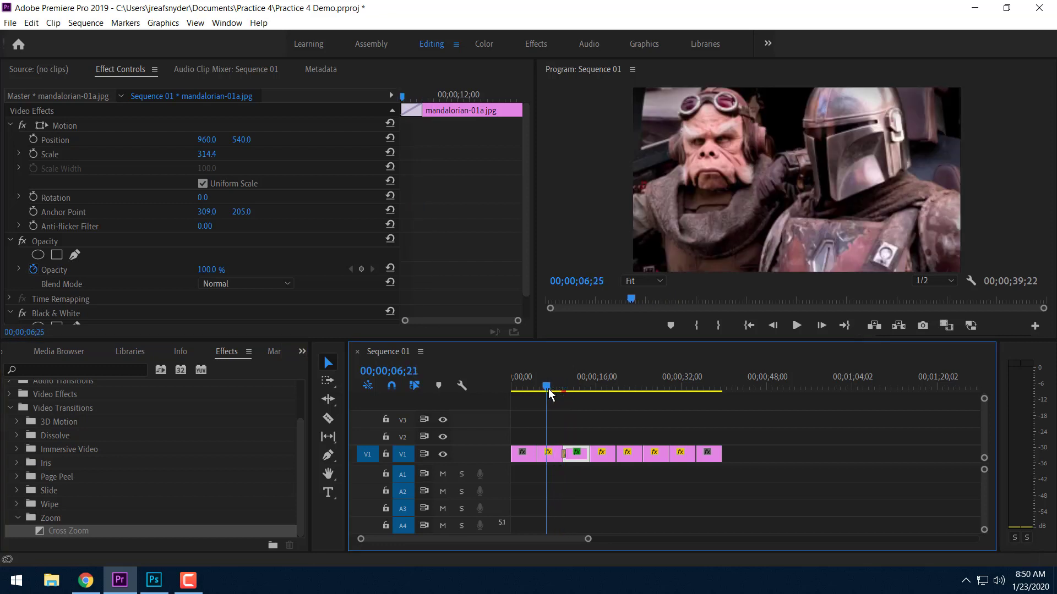
key("space")
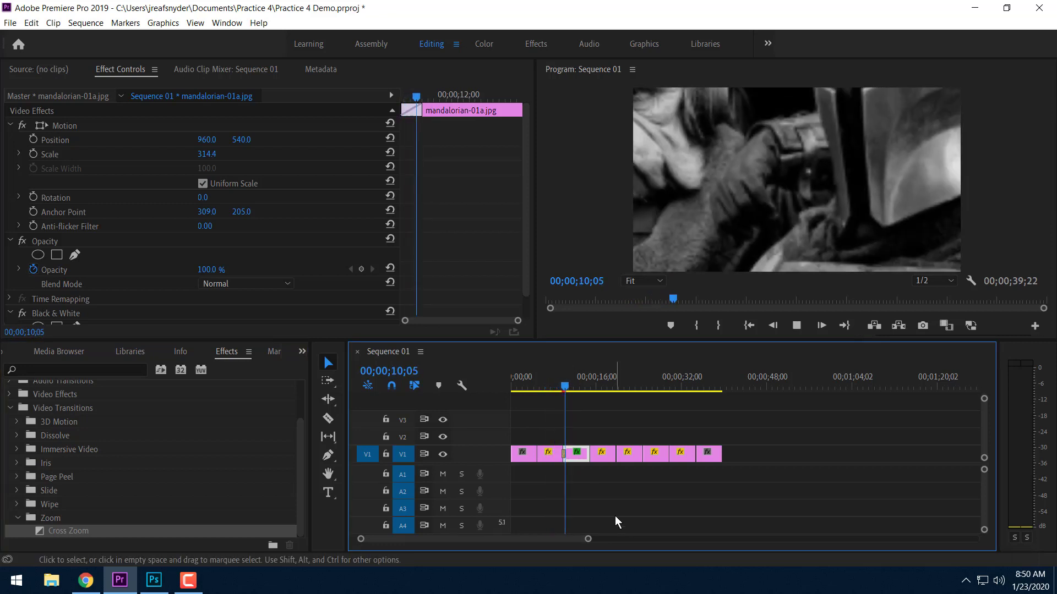
key("space")
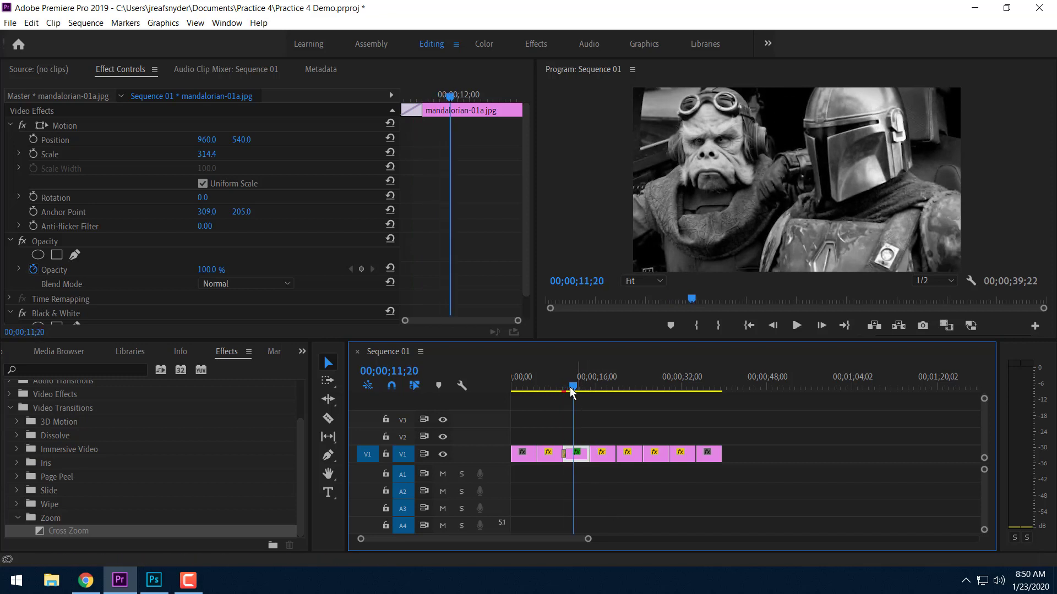
left_click_drag(573, 386, 622, 401)
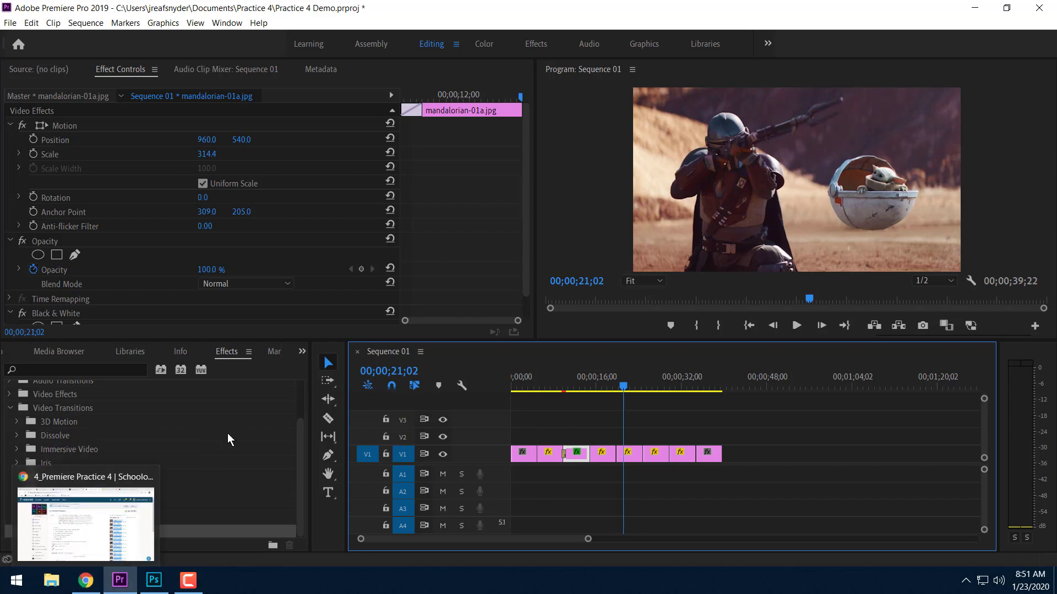
Step: Switch to Chrome, open the assignment's lower third title tutorial, and review its opening title animation with the sound muted
left_click(83, 581)
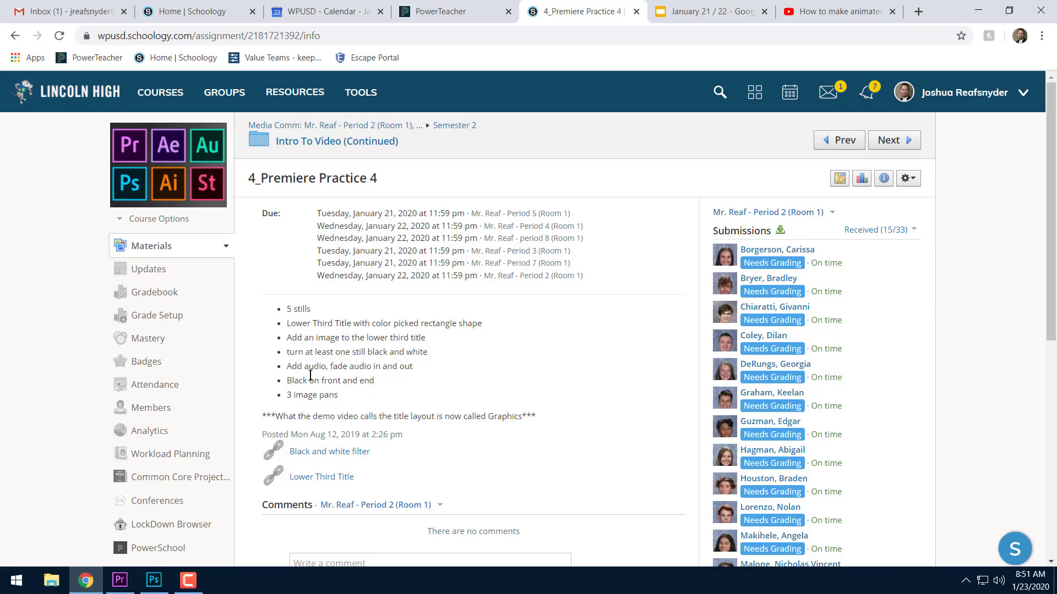
left_click(326, 482)
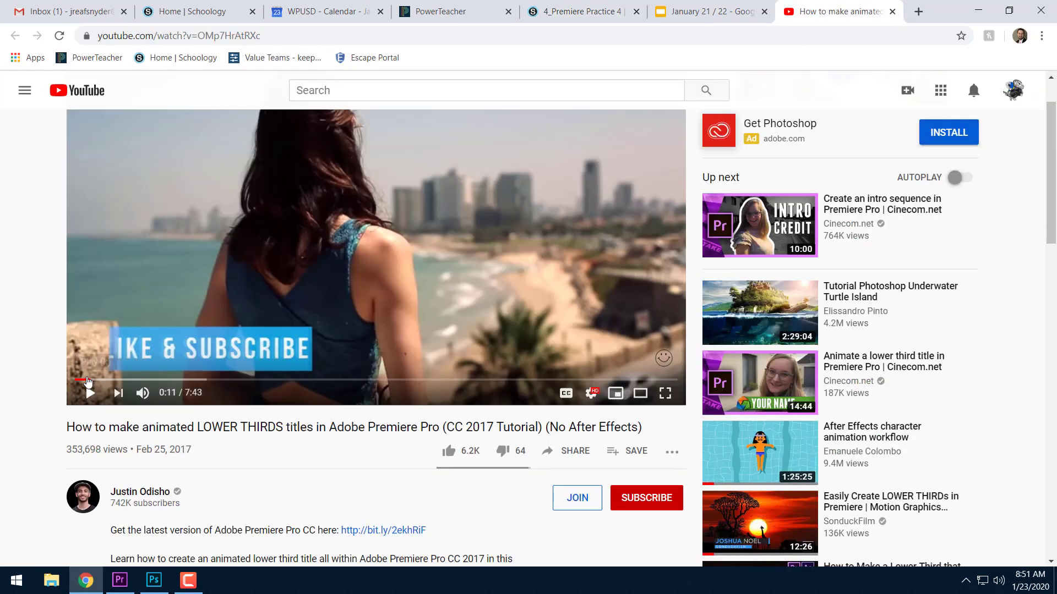
left_click_drag(87, 380, 85, 390)
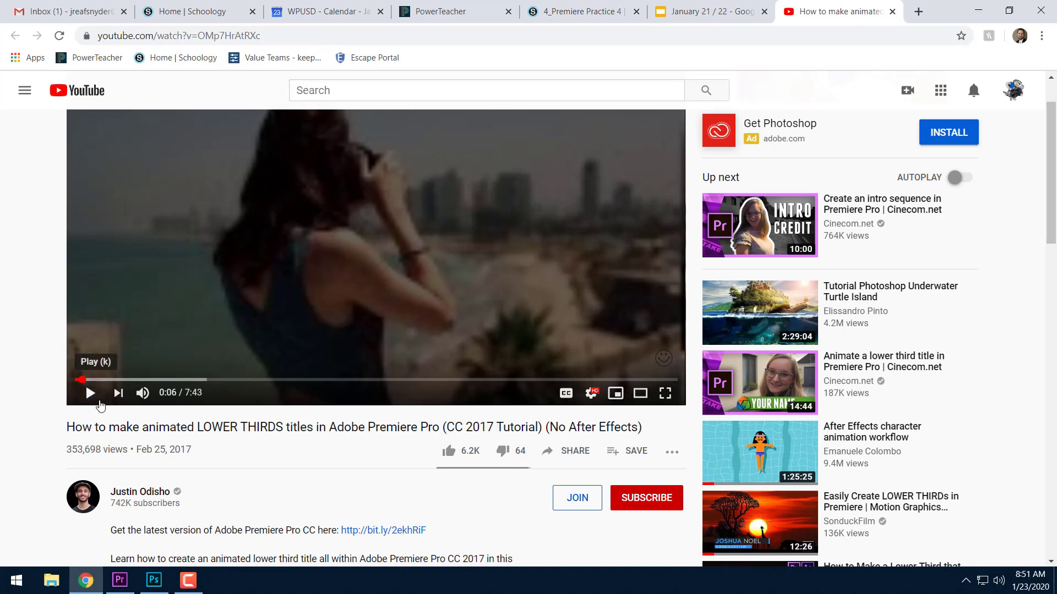
left_click(87, 392)
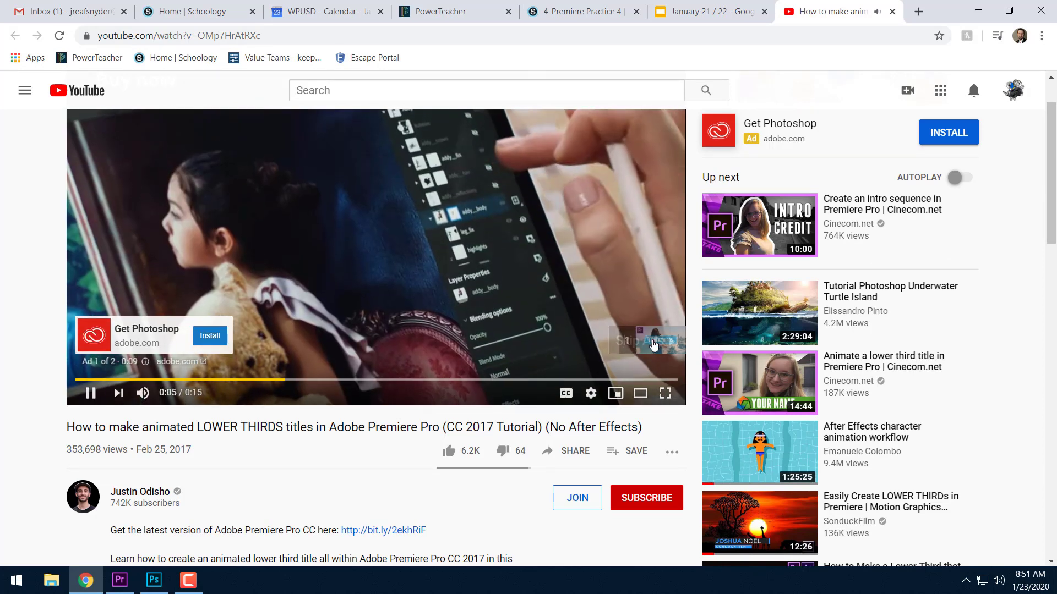
left_click(653, 345)
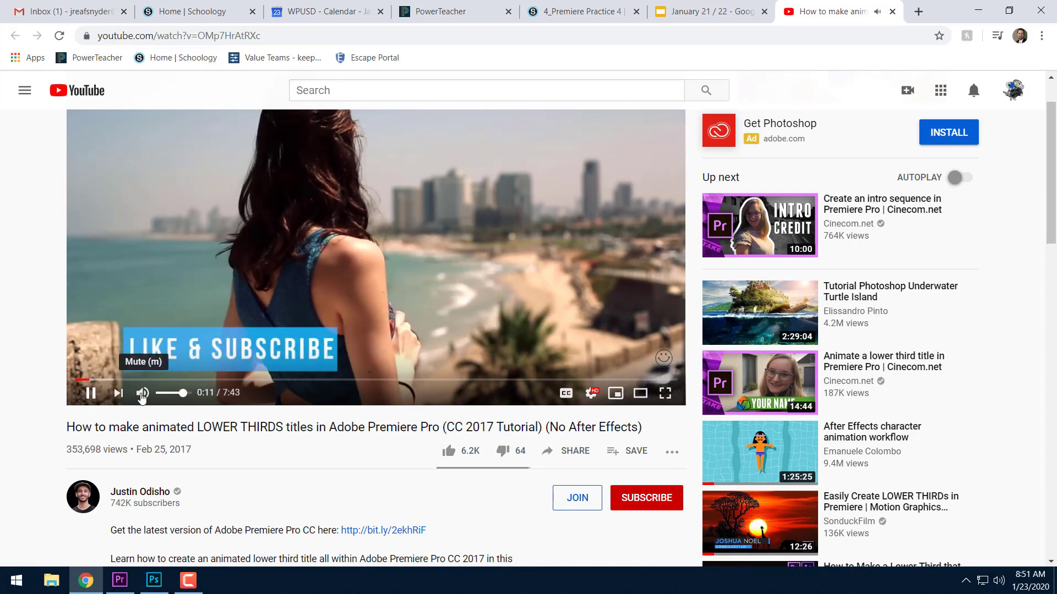
left_click(143, 393)
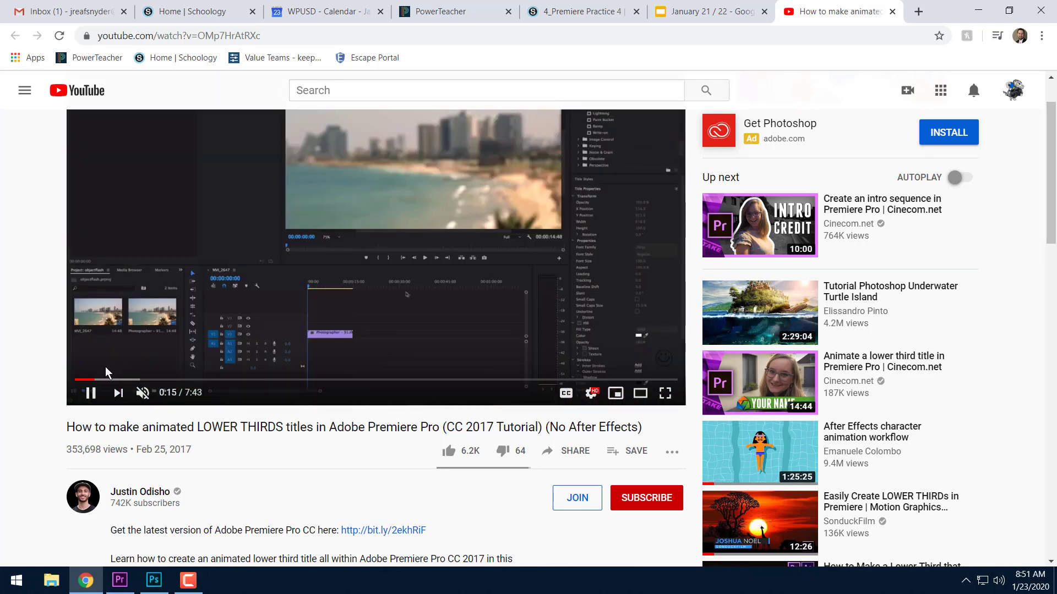
left_click_drag(80, 381, 86, 382)
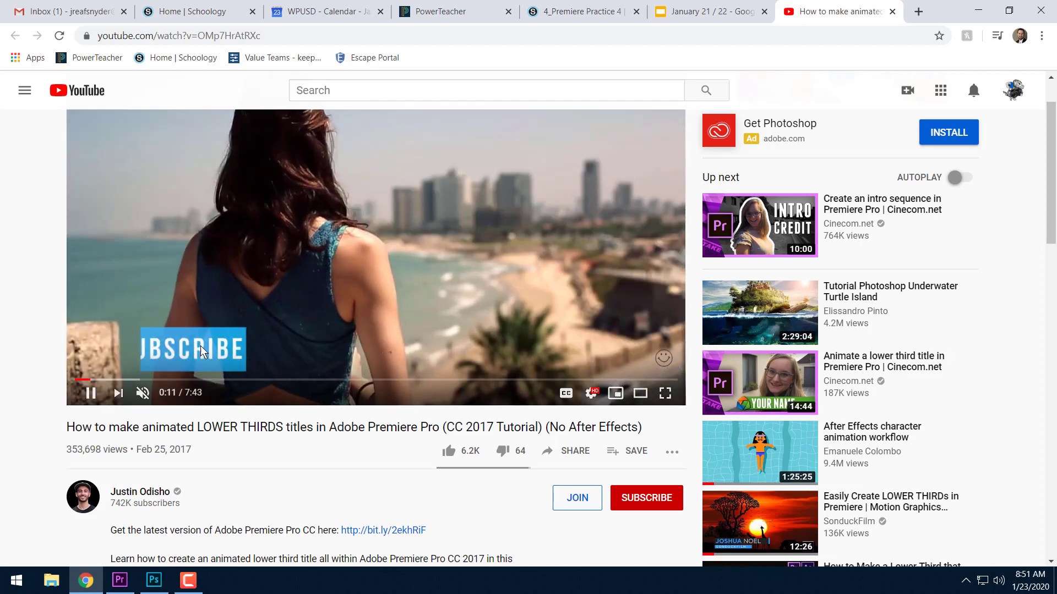
left_click(91, 394)
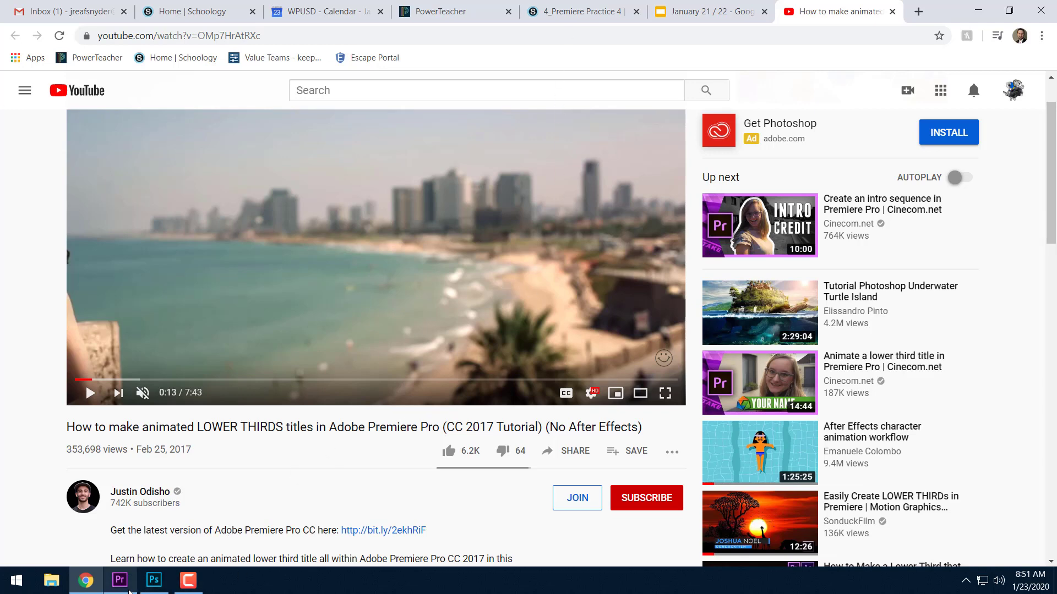
Step: Switch back to Premiere Pro, use the Graphics workspace, and add a new text layer at 00;00;21;02
left_click(121, 583)
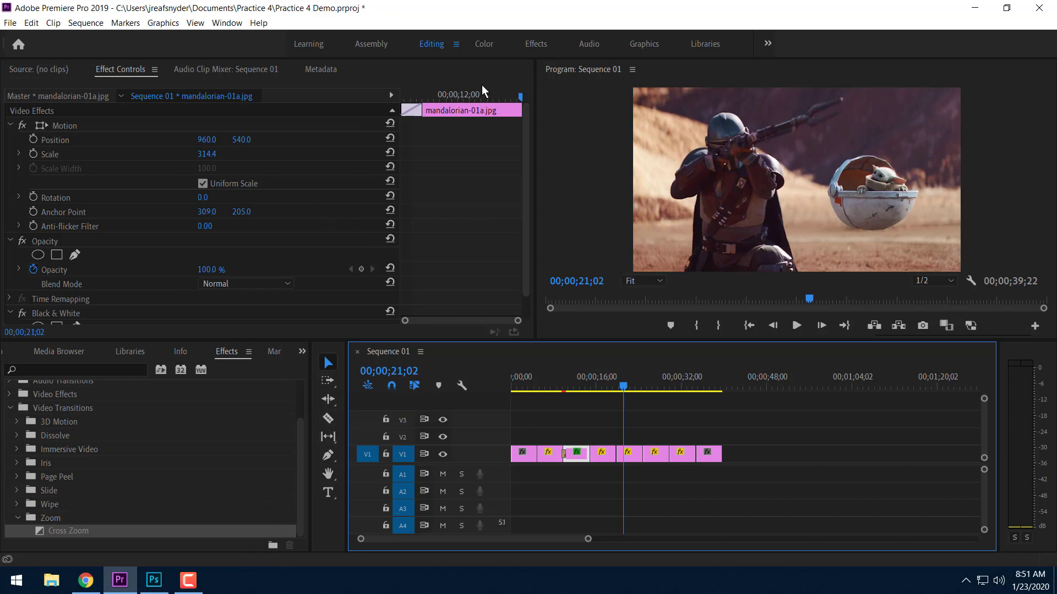
left_click(644, 44)
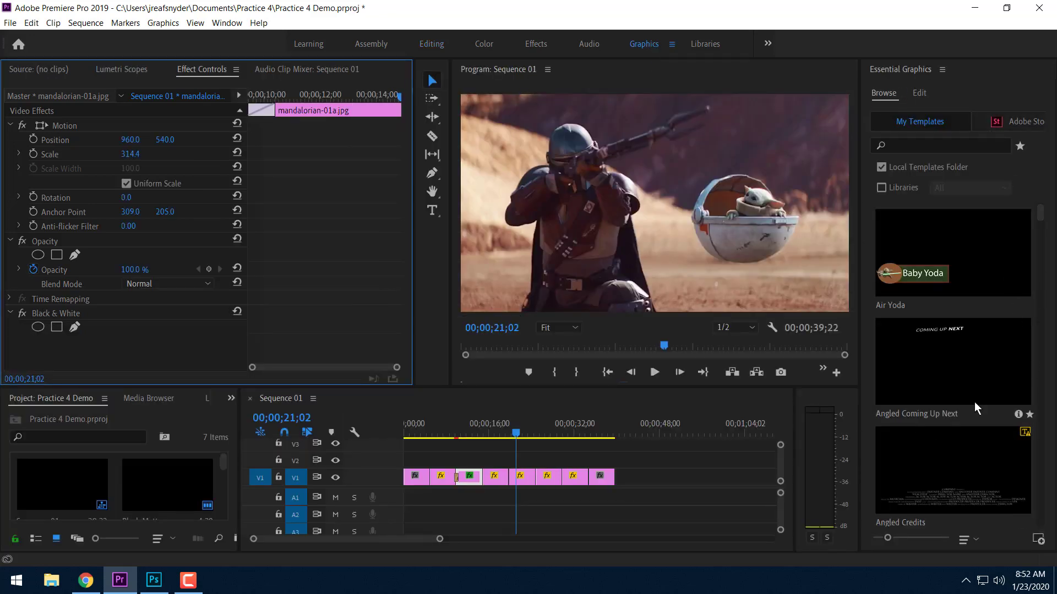
left_click(919, 91)
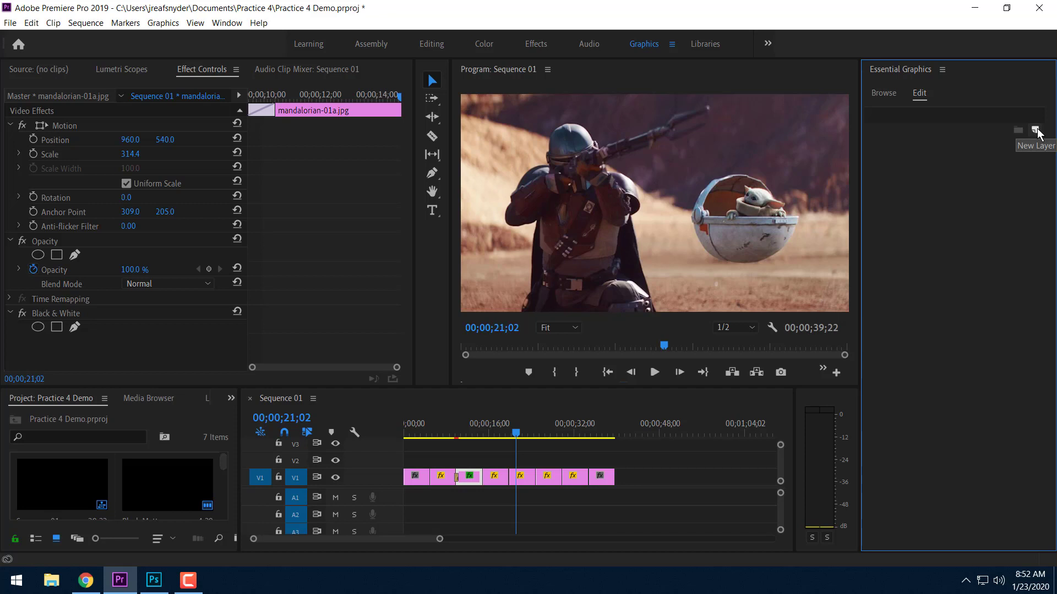
left_click(1035, 130)
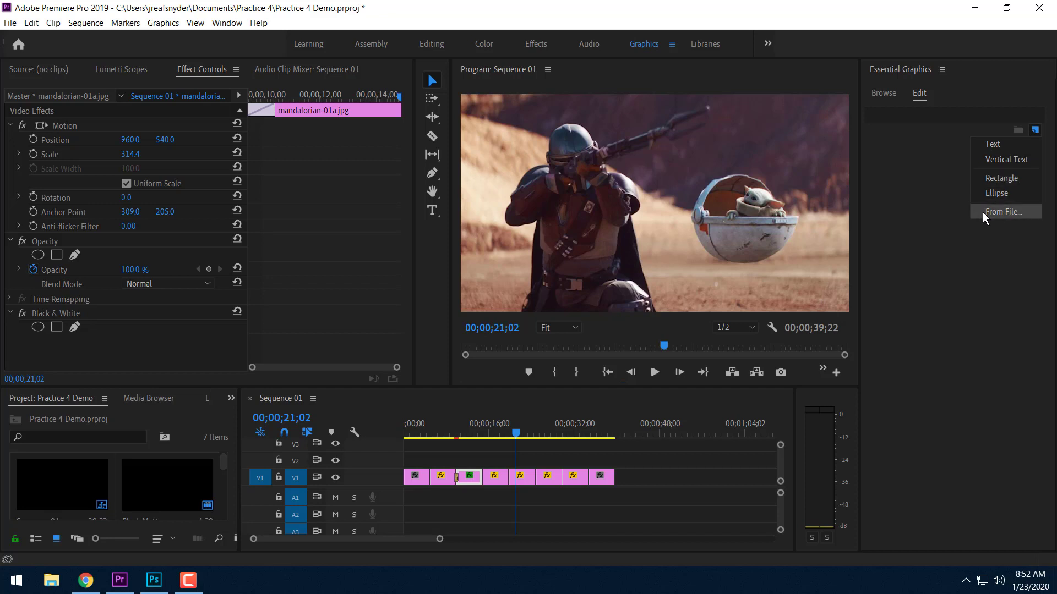
left_click(1006, 144)
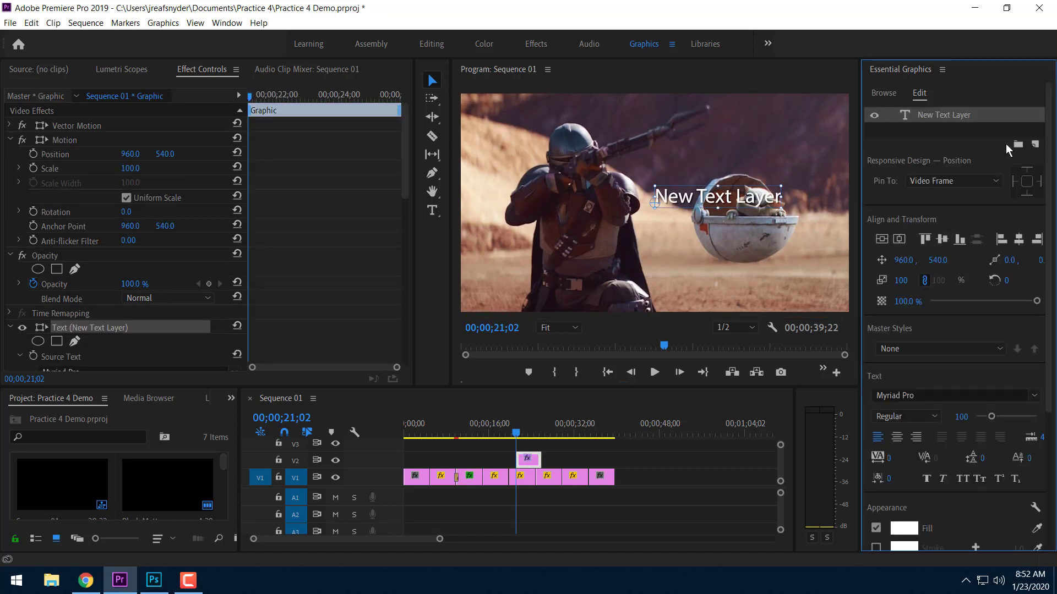
Step: Replace the new text layer's placeholder text with "The Mandalorian"
left_click(431, 211)
left_click(738, 202)
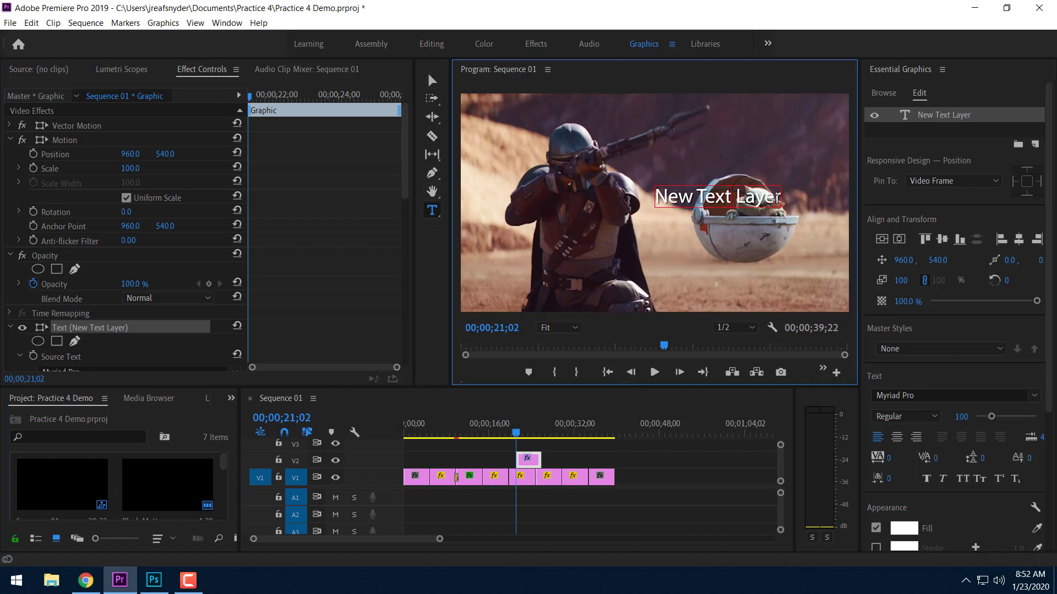
left_click_drag(781, 199, 660, 205)
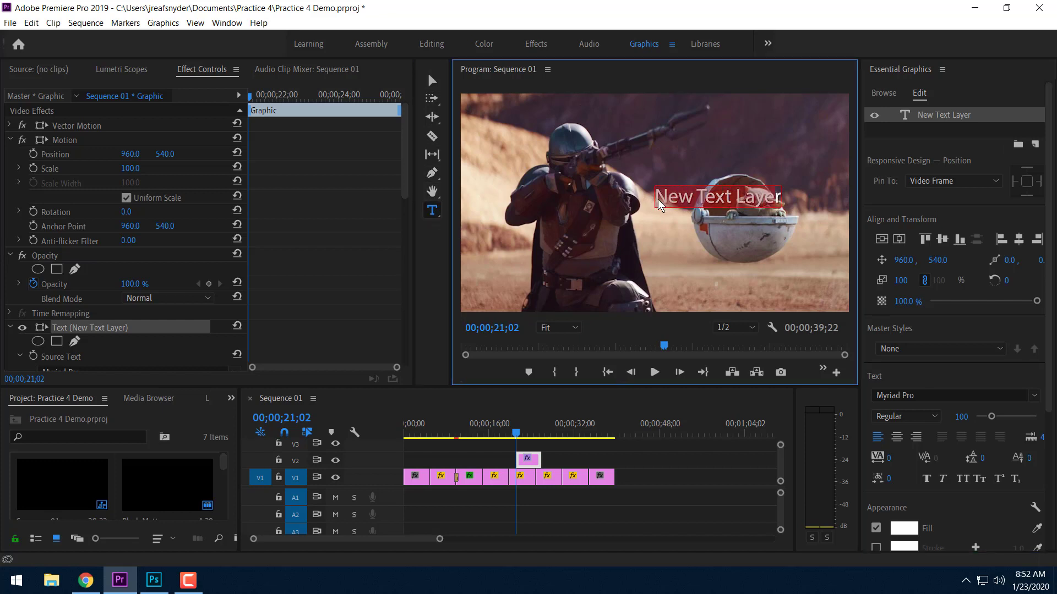
type("r")
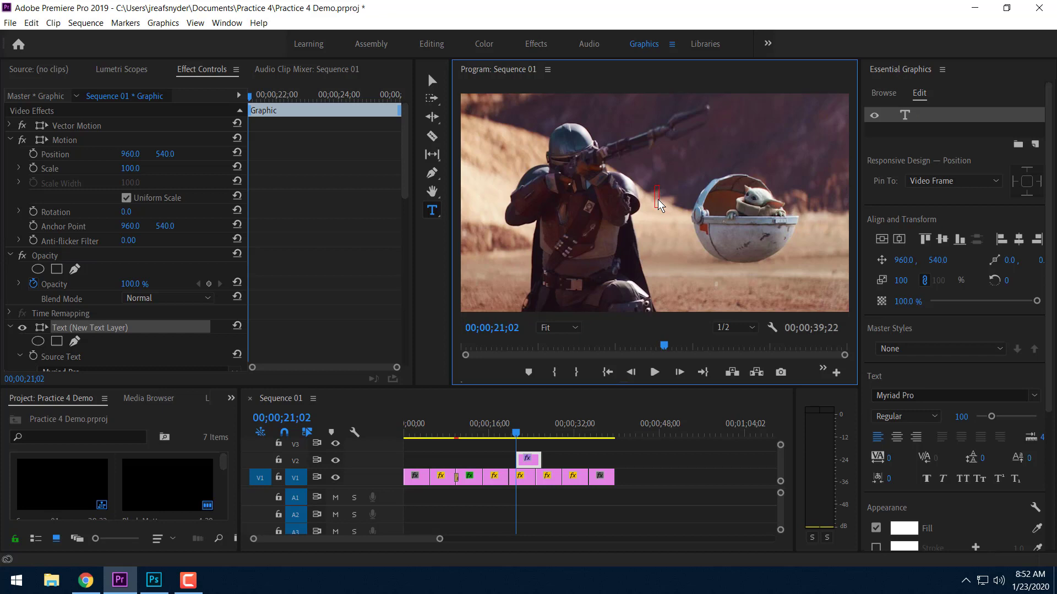
type("The Man")
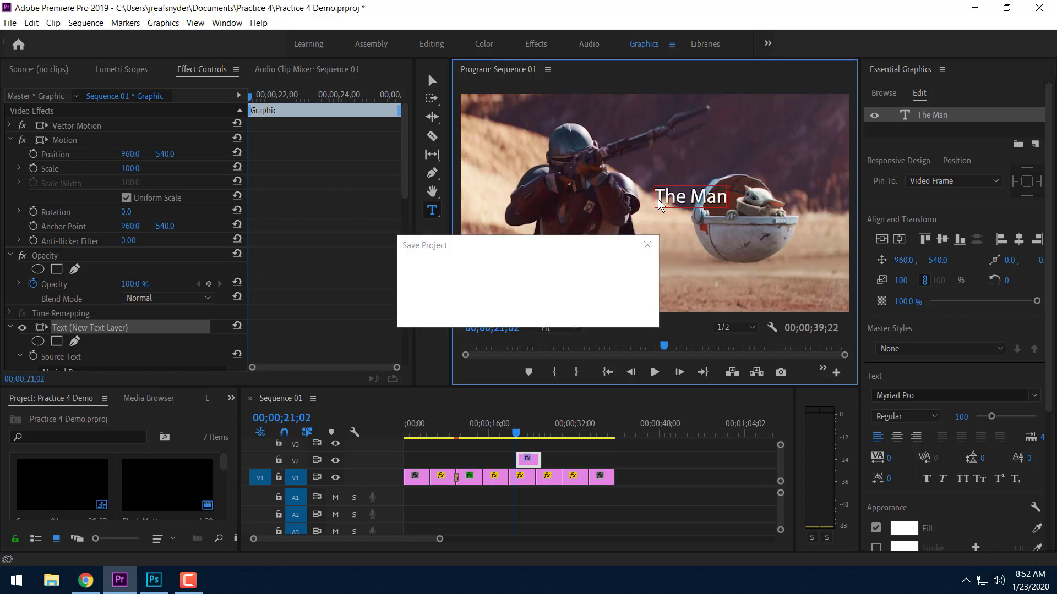
type("dal")
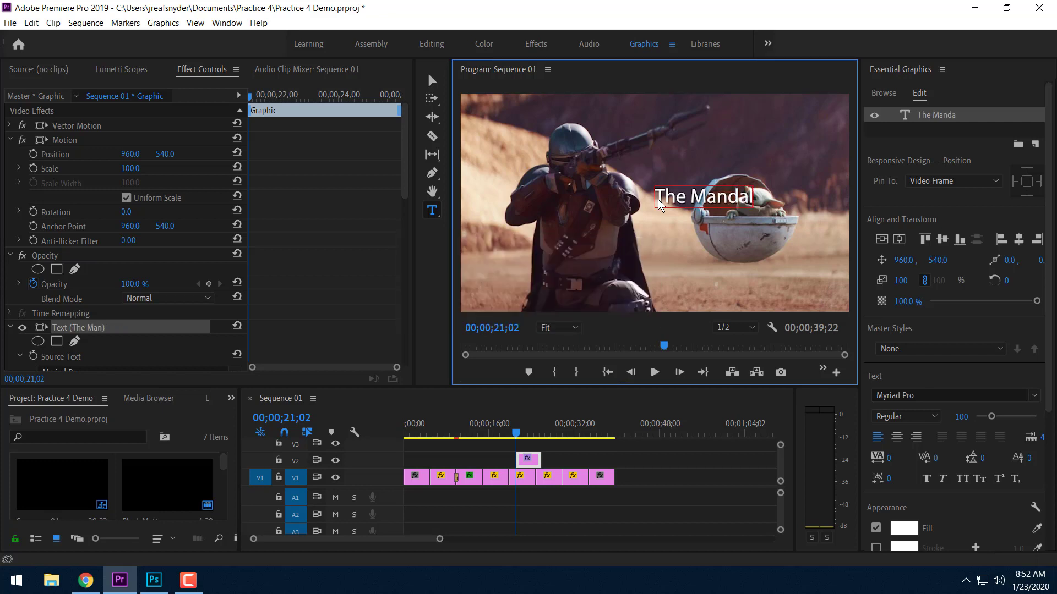
type("orian")
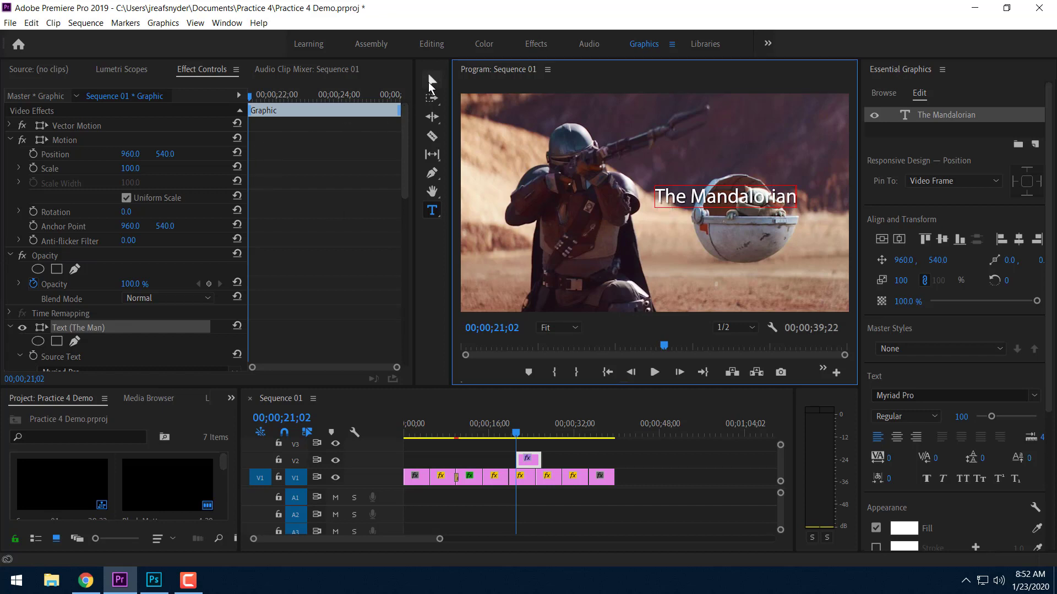
Step: Move the title to the lower-left area of the video frame, at about 156, 949, and set its font to Niagara Solid
left_click(431, 83)
left_click_drag(763, 203, 660, 263)
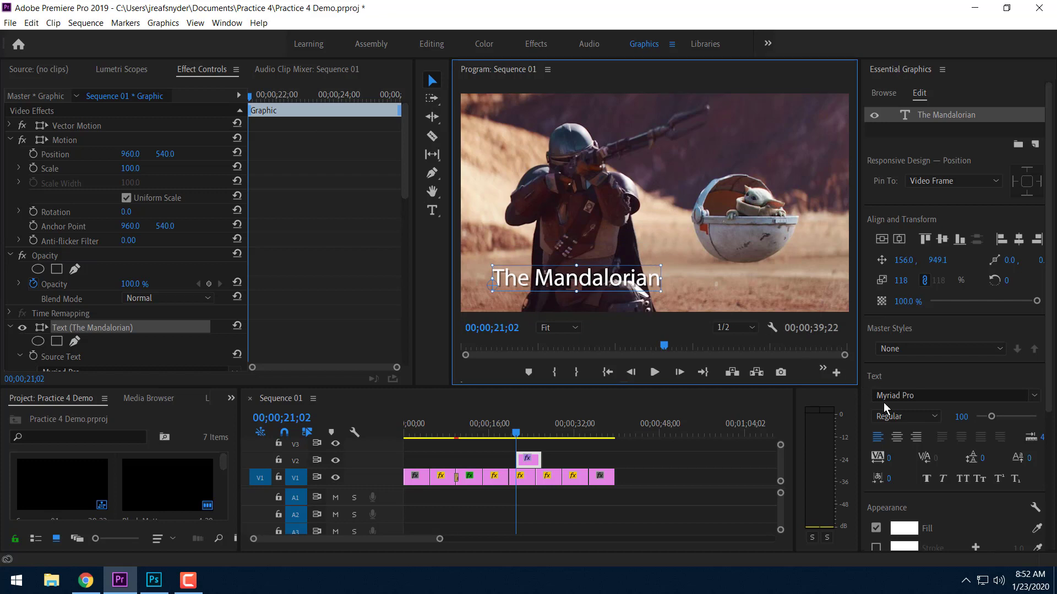
scroll(886, 406, "down", 3)
scroll(920, 410, "up", 2)
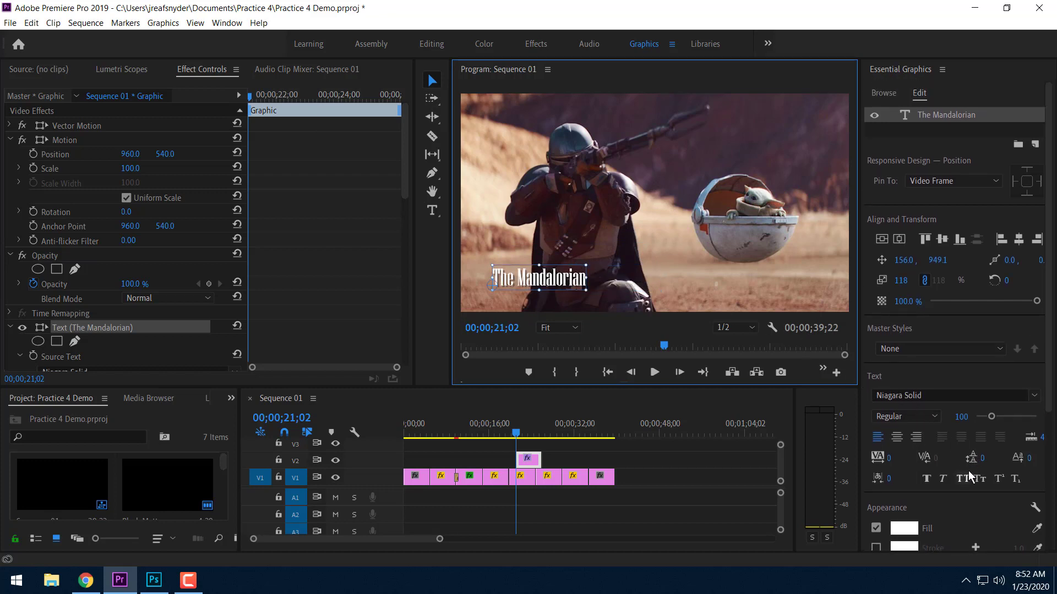
Step: Enlarge the "The Mandalorian" title to about 154% scale and deselect it
left_click(715, 285)
left_click(545, 286)
left_click_drag(590, 267, 628, 261)
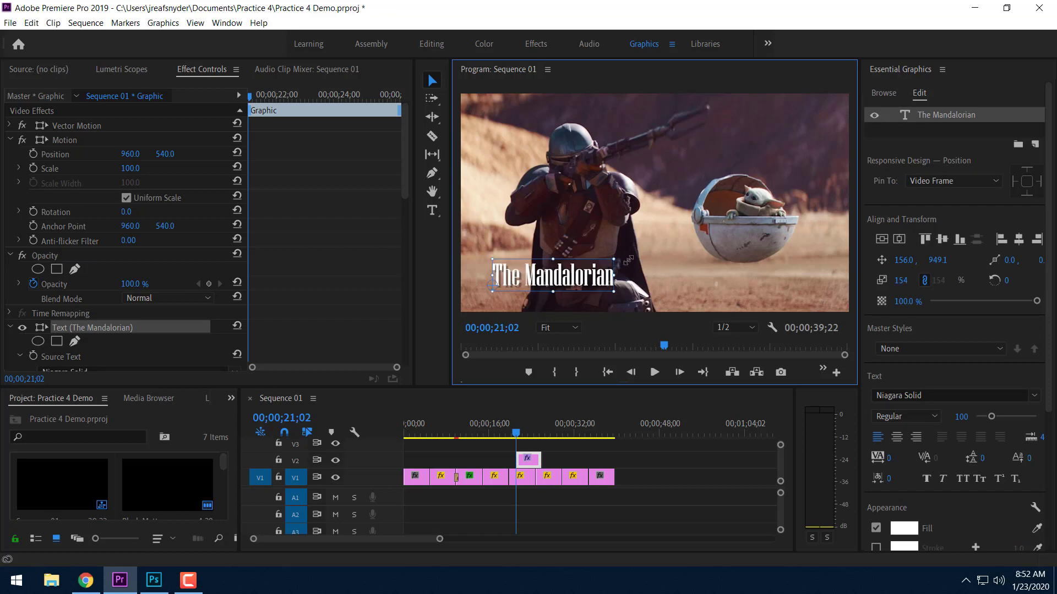
left_click(658, 288)
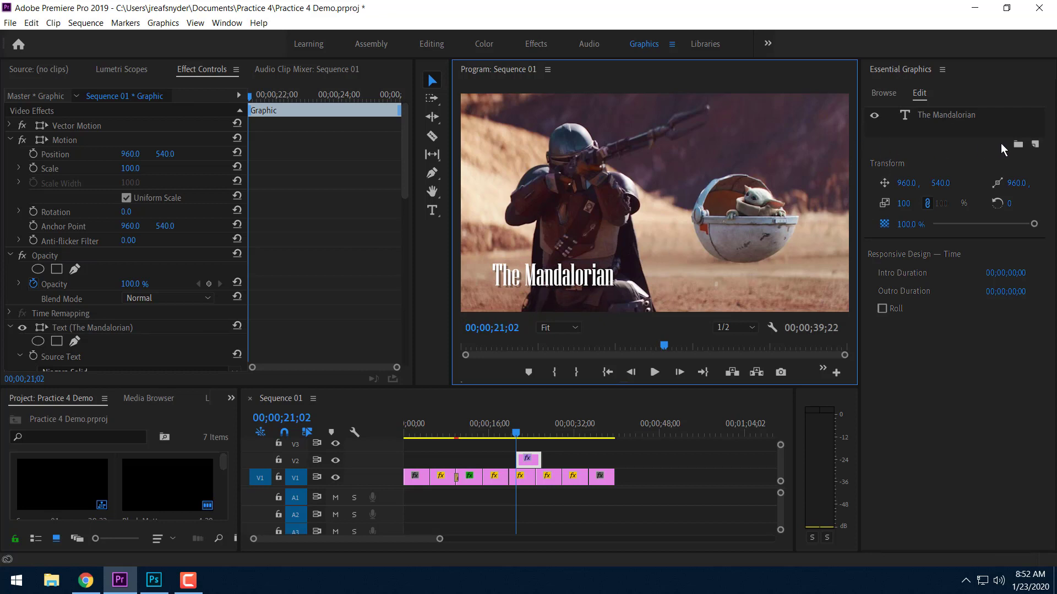
Step: Add a rectangle from the frame's left edge to just past the title, fit its height to the text, and place it behind the title
left_click(1035, 144)
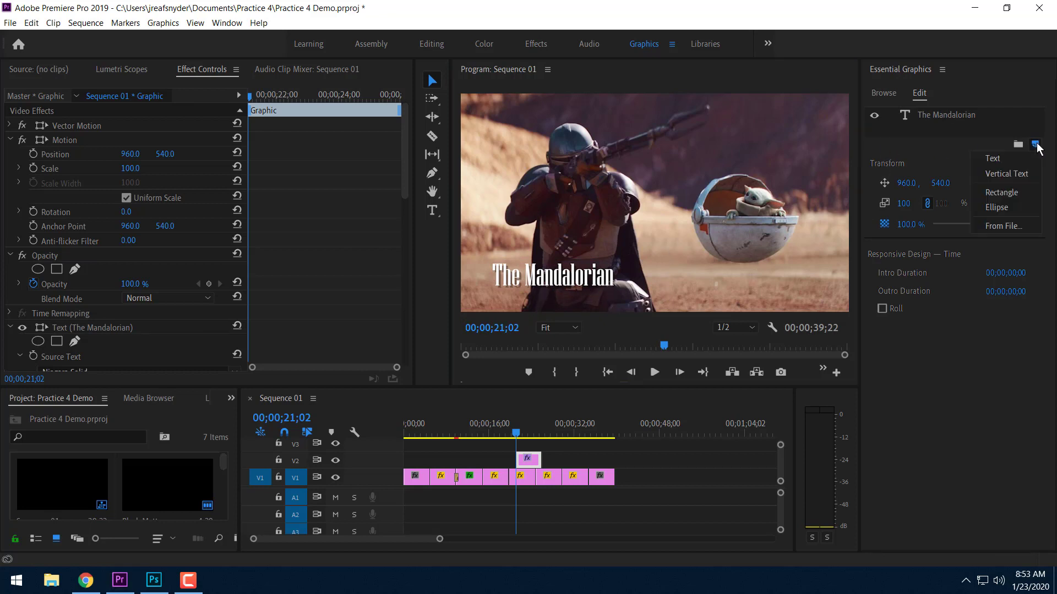
left_click(1018, 194)
left_click_drag(675, 241, 628, 275)
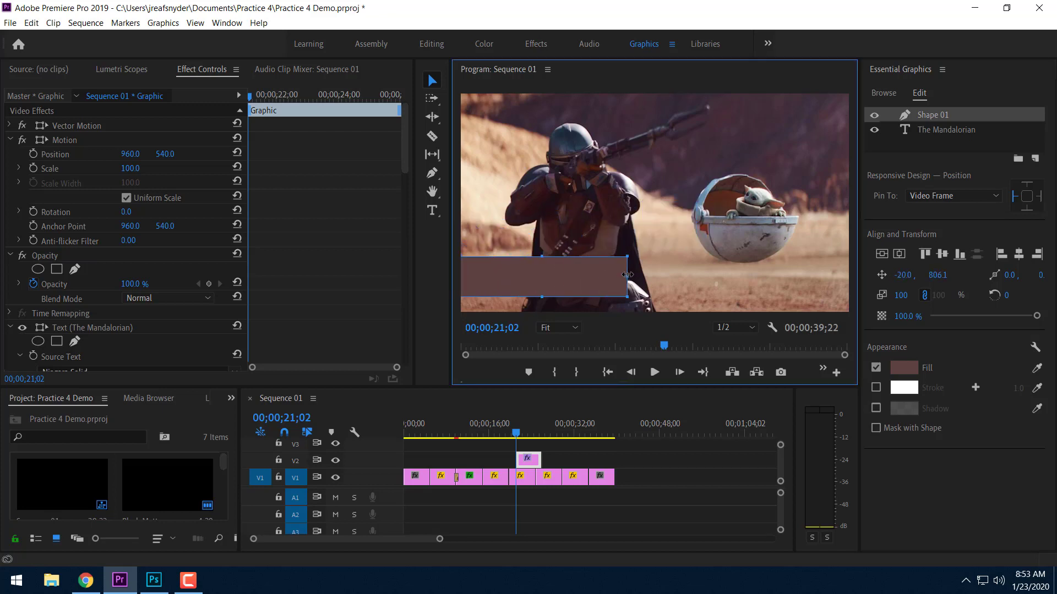
mouse_move(542, 256)
left_mouse_down()
mouse_move(542, 271)
mouse_move(543, 258)
left_mouse_up()
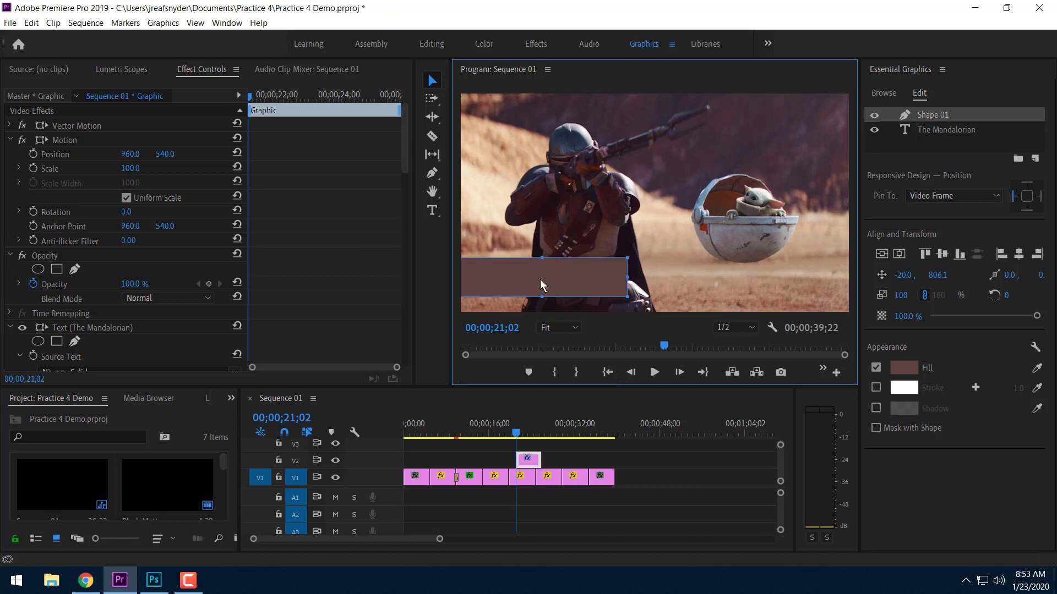
mouse_move(541, 296)
left_mouse_down()
mouse_move(542, 279)
mouse_move(545, 292)
left_mouse_up()
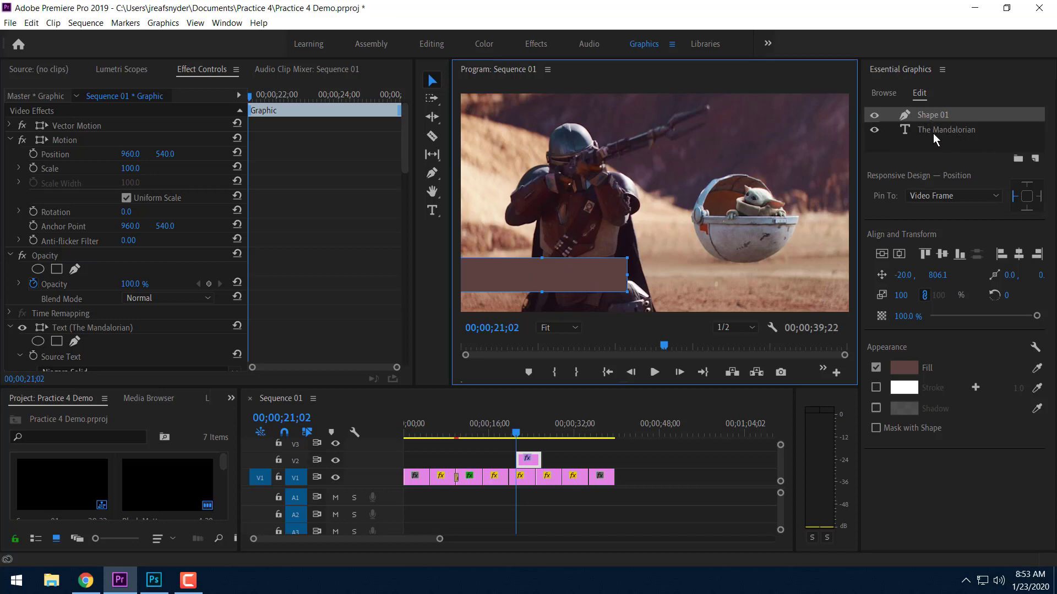
left_click_drag(936, 113, 936, 135)
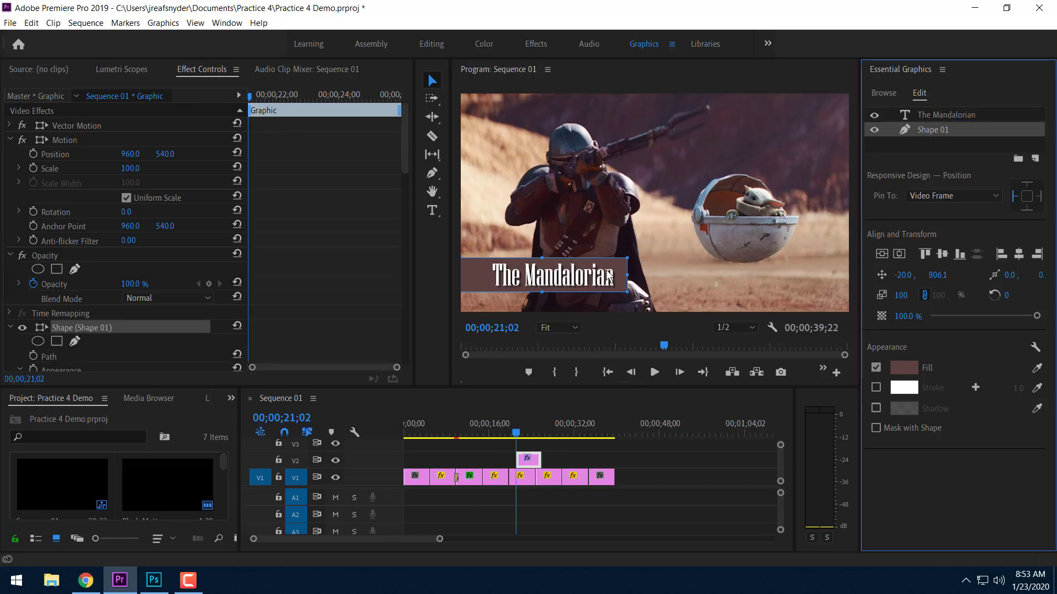
Step: Set the rectangle's fill to a dark red, #9B3028
left_click(901, 368)
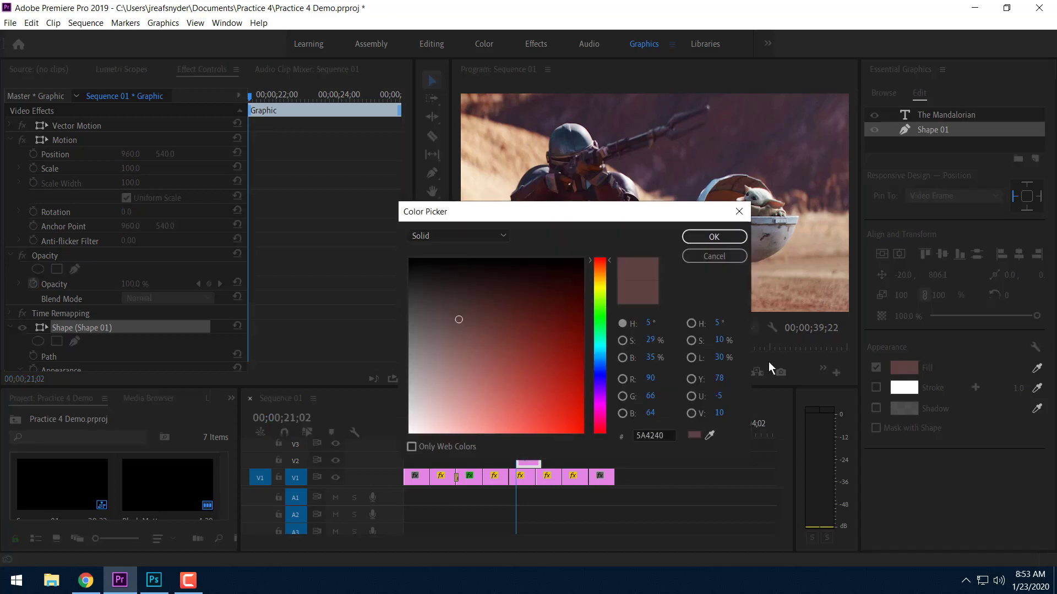
left_click_drag(503, 213, 177, 82)
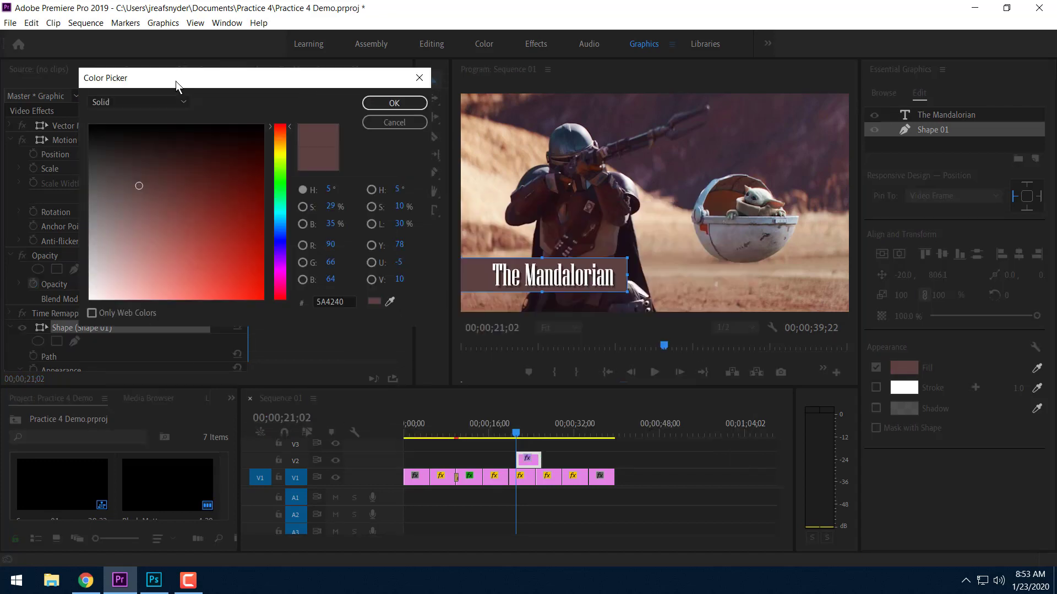
left_click_drag(224, 234, 219, 230)
left_click(388, 107)
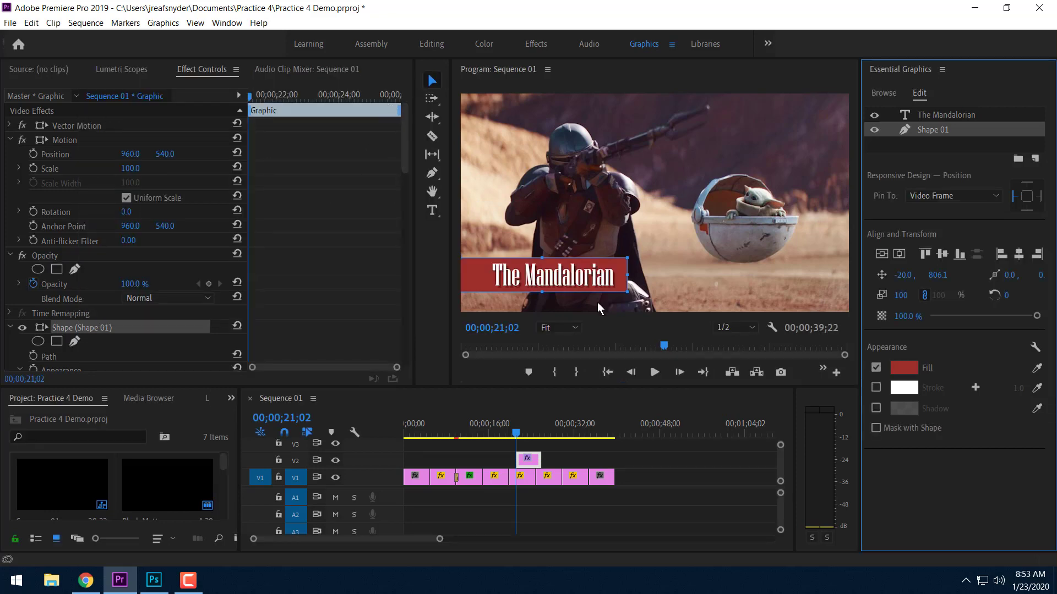
Step: Set the rectangle's fill to a grey, #919790, sampled from the small creature in the floating pod
left_click(909, 366)
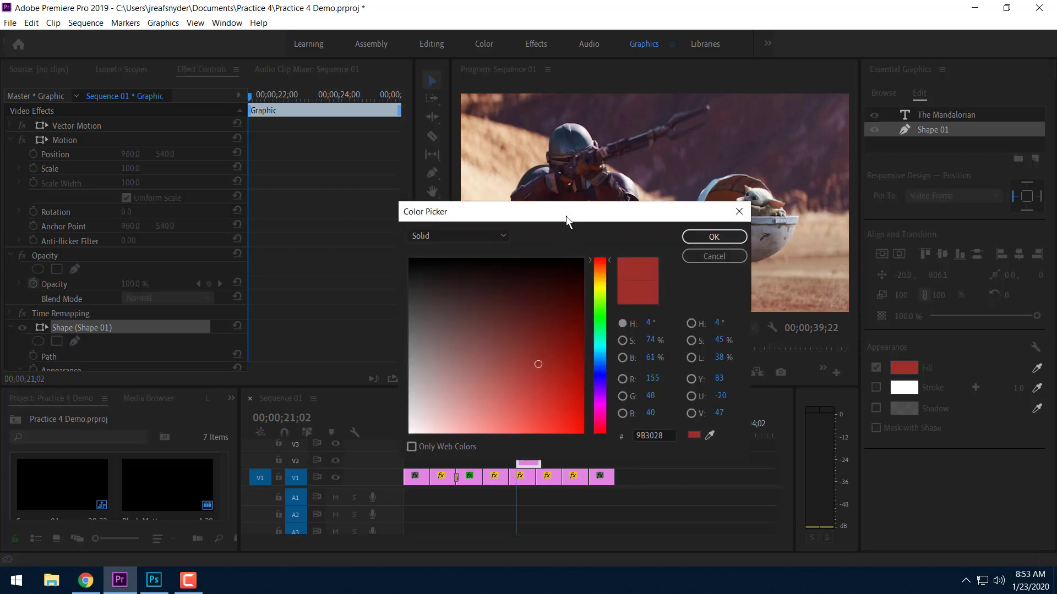
left_click_drag(565, 215, 293, 151)
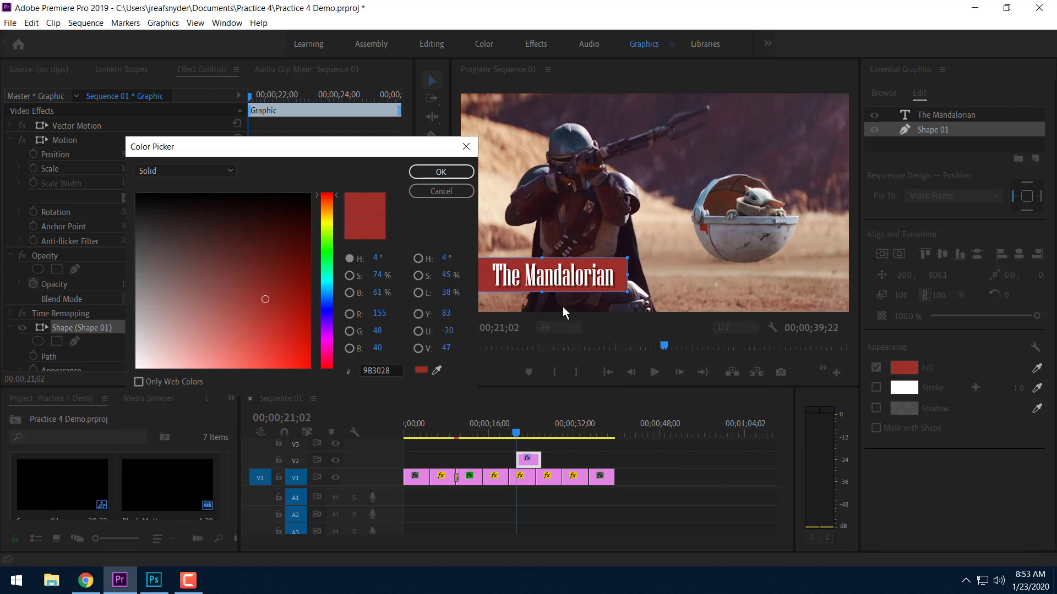
left_click(437, 372)
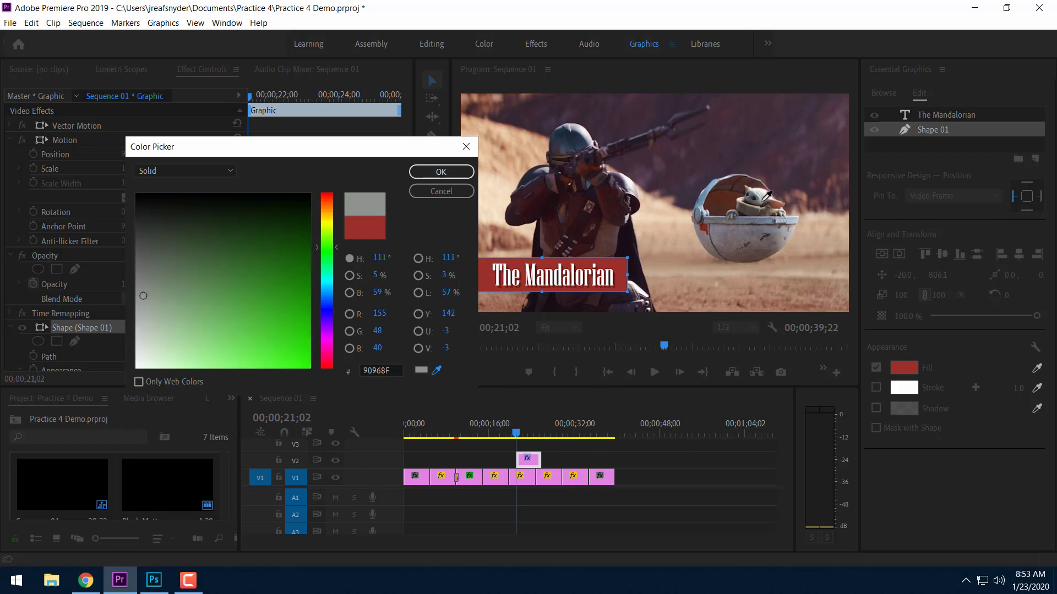
left_click(764, 198)
left_click(448, 175)
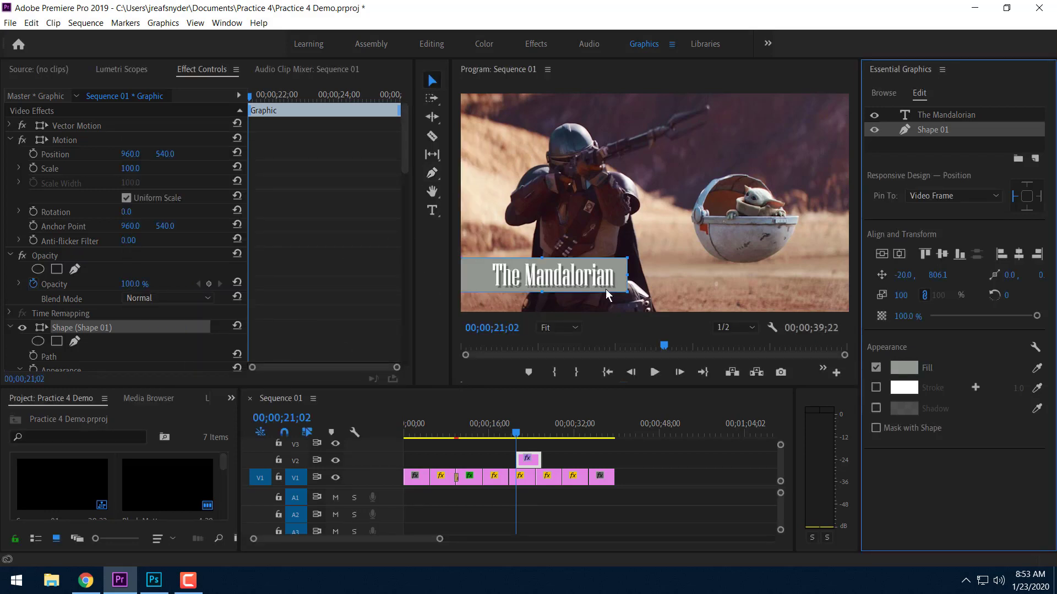
Step: Shorten the rectangle slightly at its right end and lower its opacity to about 68.6%
left_click_drag(627, 274, 624, 273)
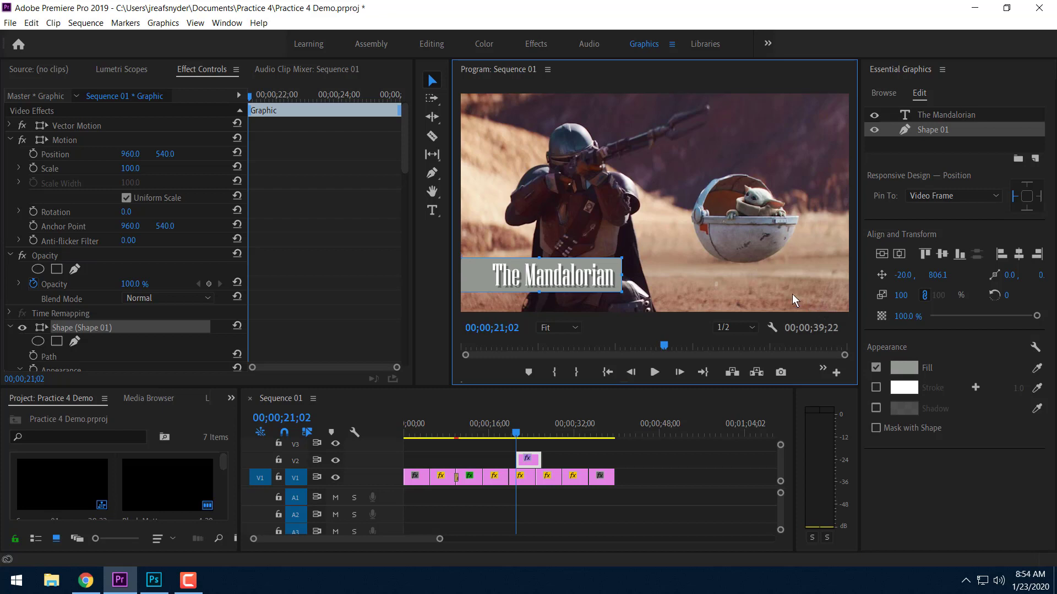
left_click_drag(1037, 317, 1005, 317)
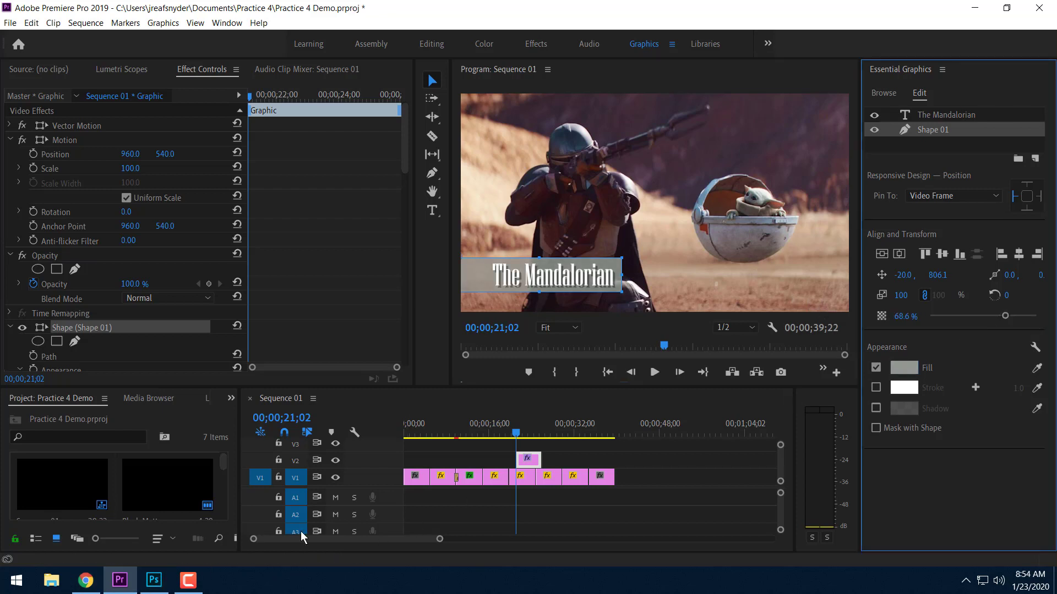
Step: Switch to Chrome and jump back in the lower thirds tutorial to review the example title's layered bars
left_click(85, 580)
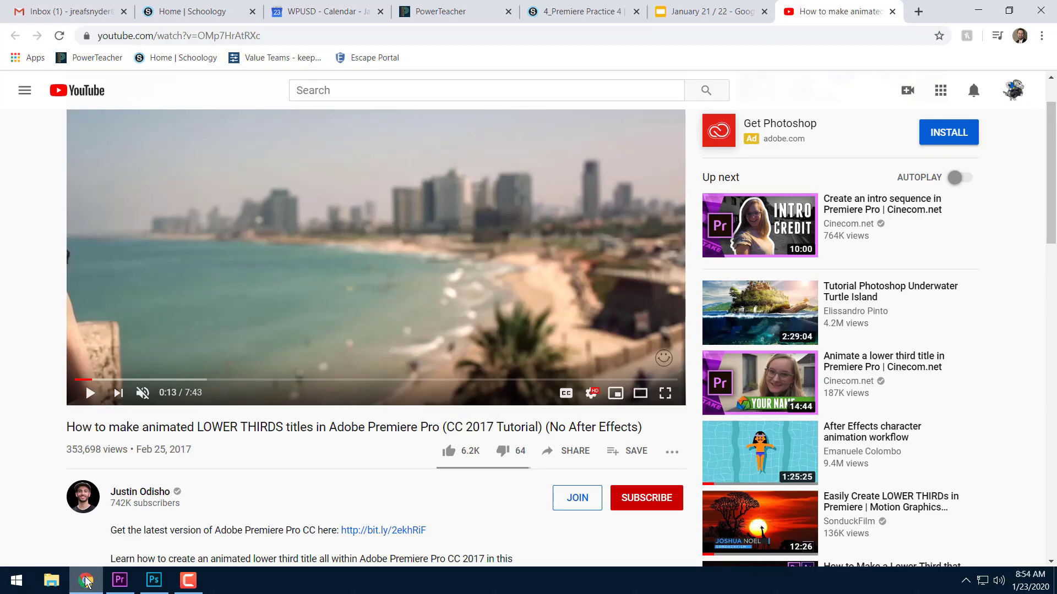
left_click(87, 380)
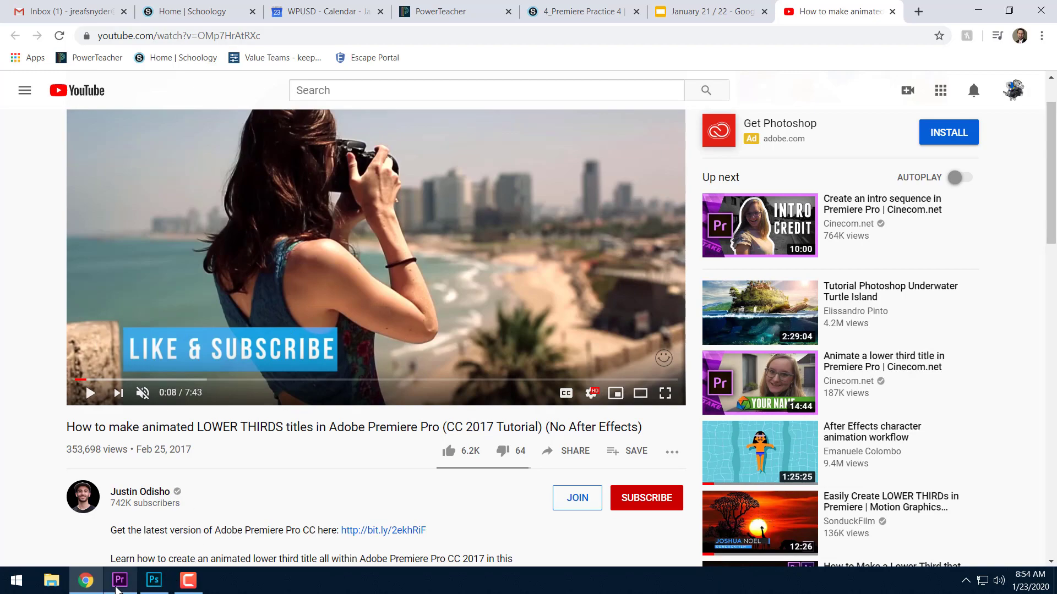
Step: Switch back to Premiere Pro and set the rectangle's opacity to 84.0%
left_click(120, 580)
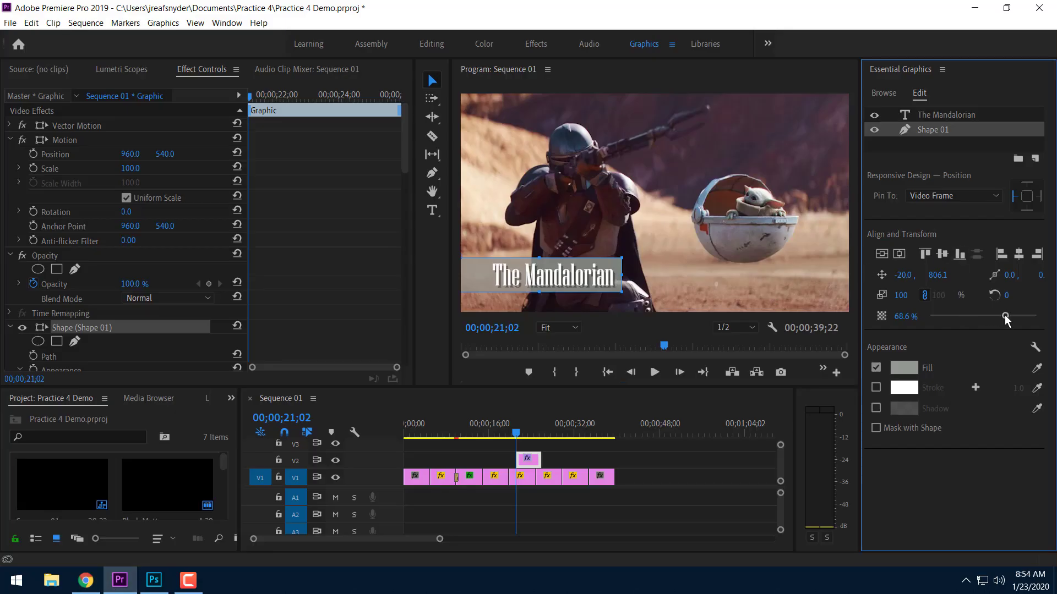
left_click_drag(1022, 316, 1001, 318)
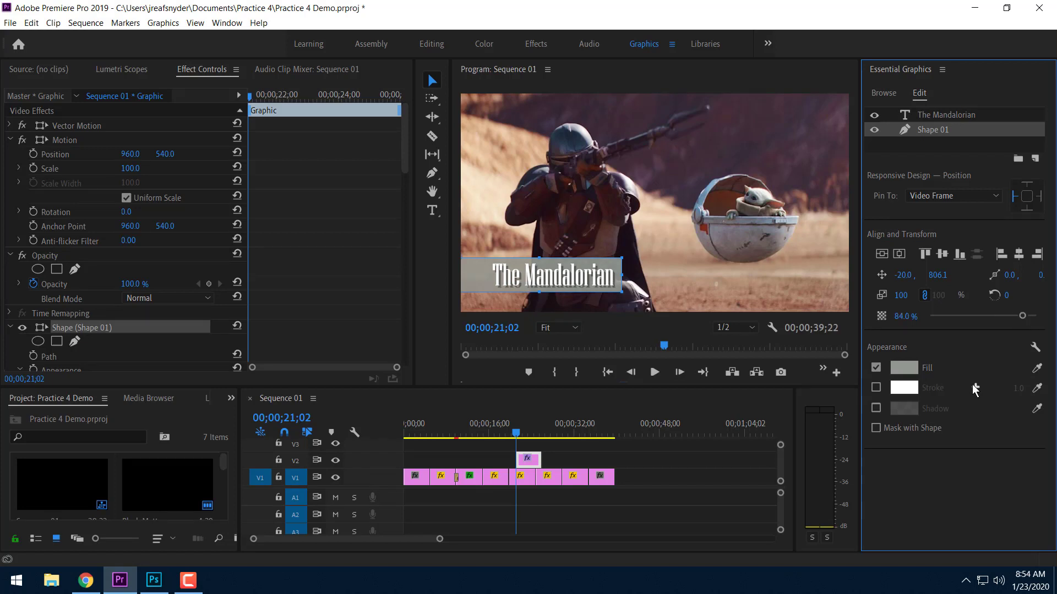
Step: Add a second rectangle offset slightly above the first, at about 14, 775, and move its layer beneath the title and first rectangle
left_click(1034, 159)
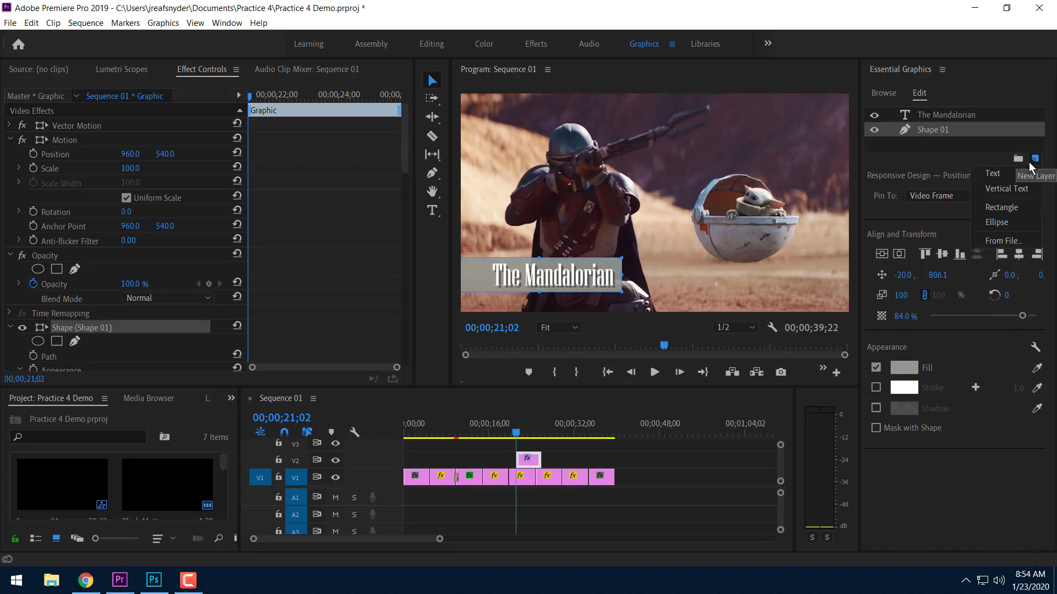
left_click(1016, 209)
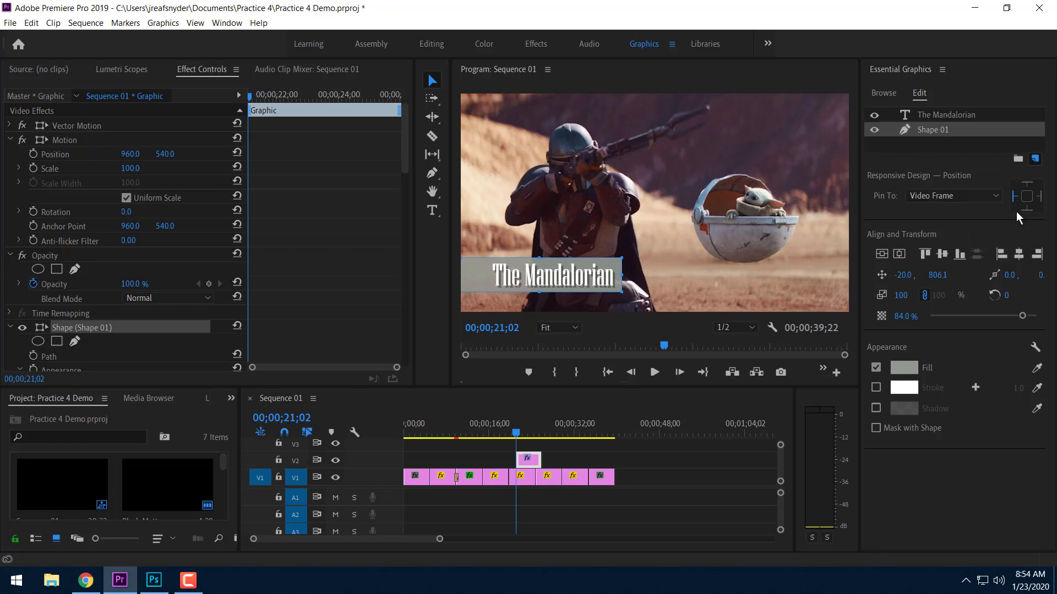
left_click_drag(658, 225, 626, 272)
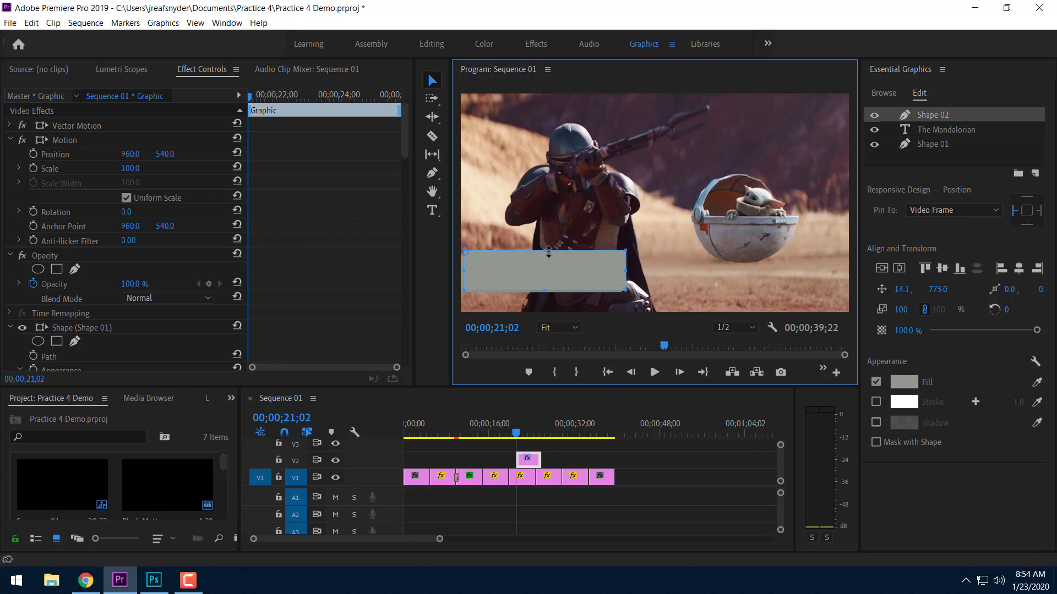
left_click_drag(548, 251, 548, 253)
left_click_drag(953, 115, 946, 172)
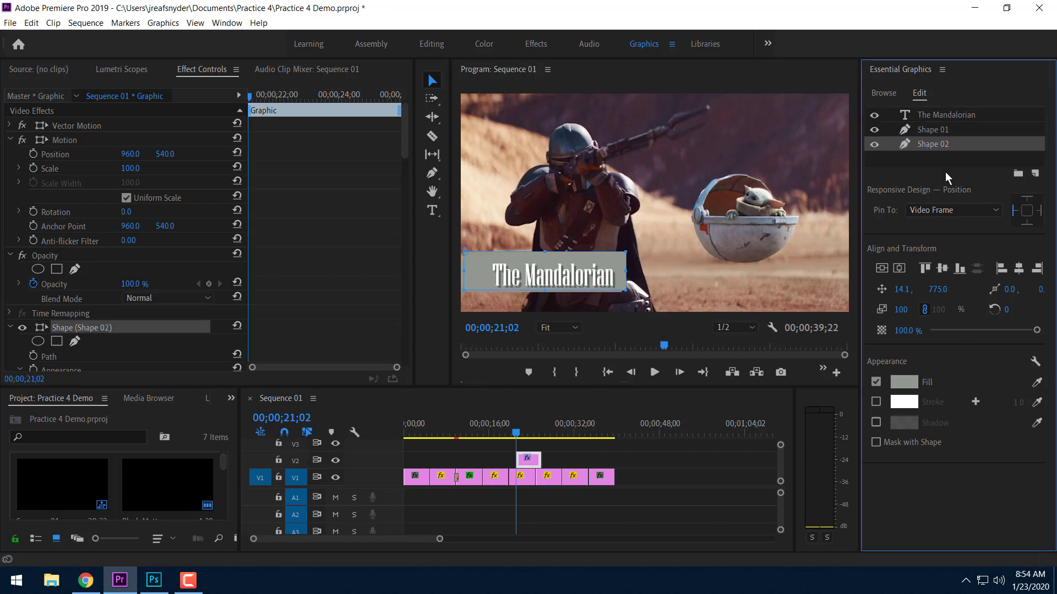
Step: Fill the second rectangle with dark blue 243442 sampled from the Mandalorian's helmet in the image
left_click(908, 382)
left_click_drag(628, 211, 327, 139)
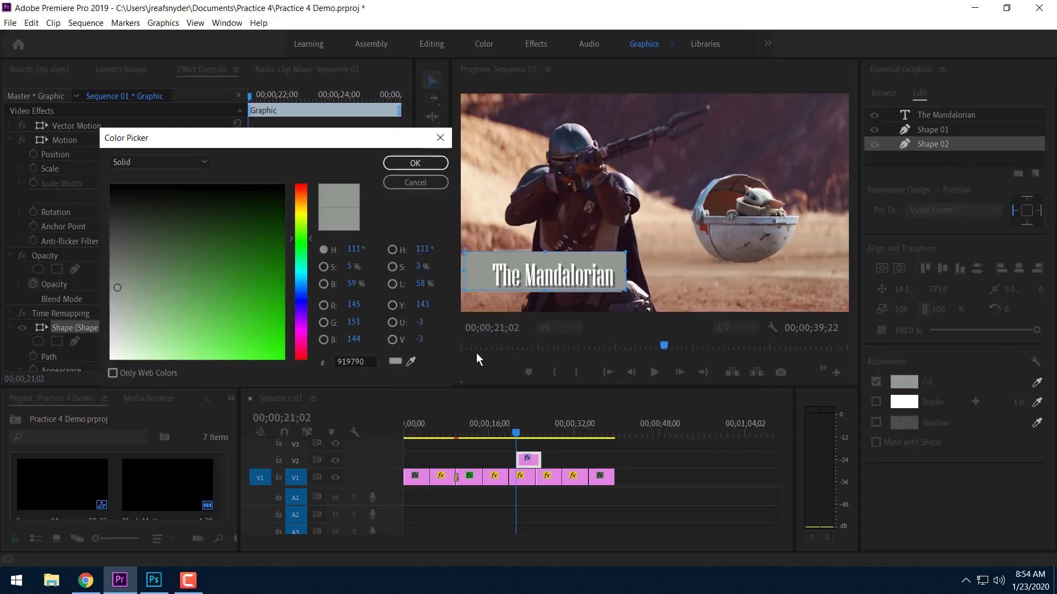
left_click(412, 362)
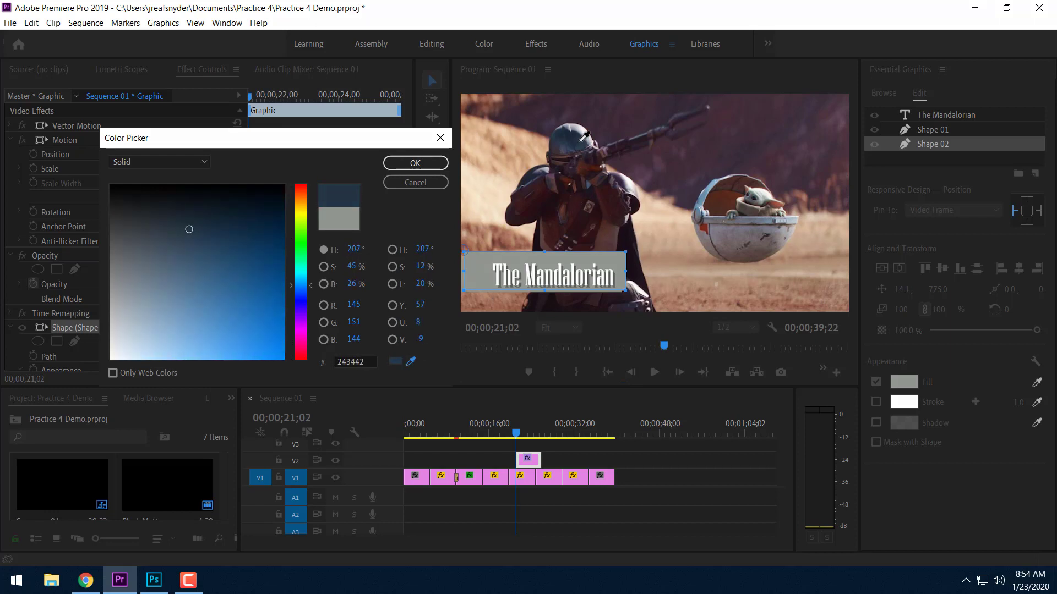
left_click(584, 136)
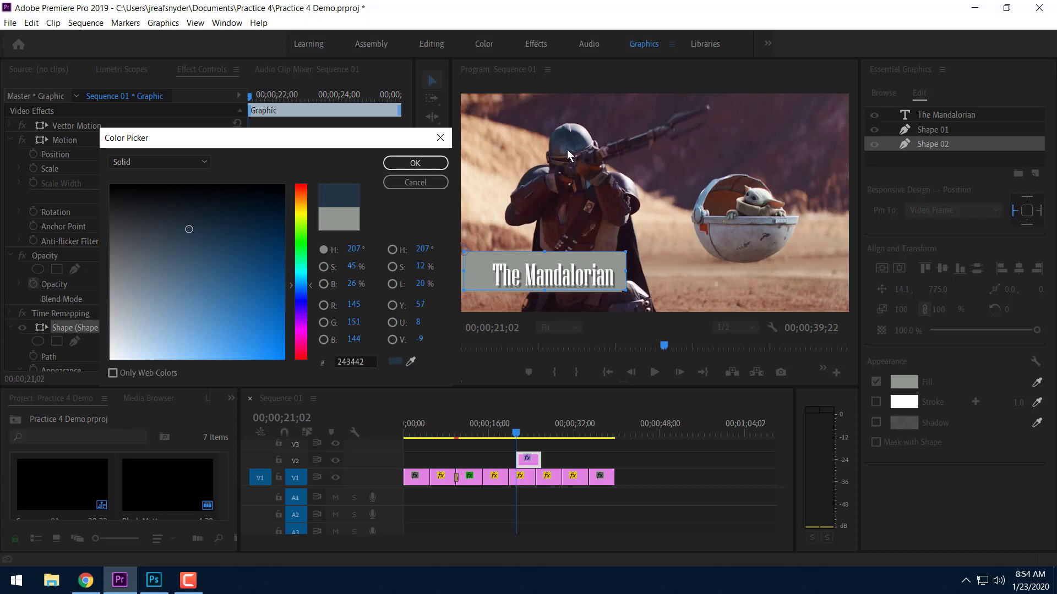
left_click(407, 163)
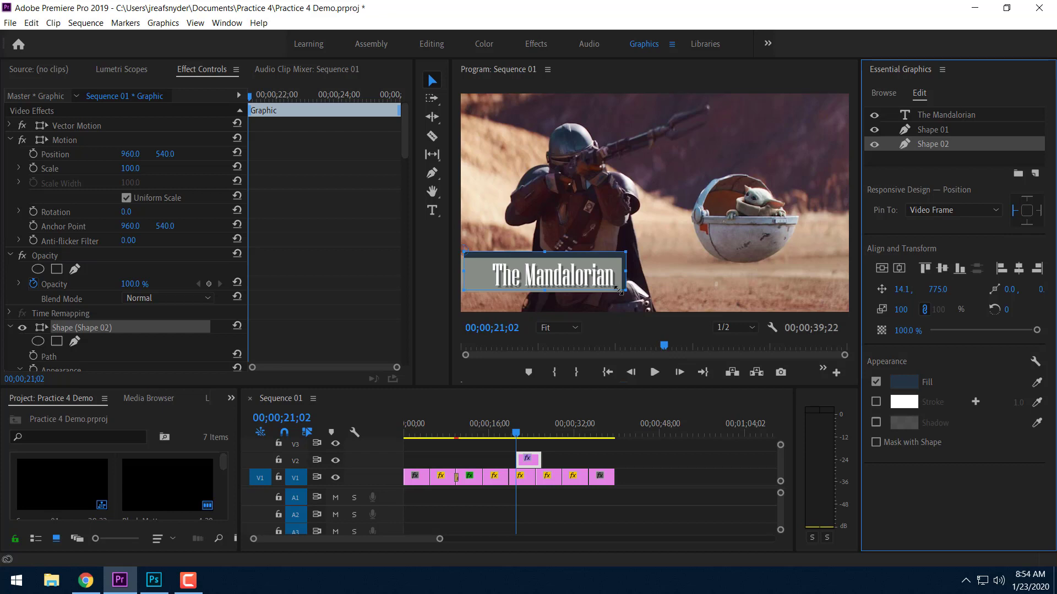
Step: Move the second rectangle down to 14.1, 786.1 and raise its lower edge slightly above the grey rectangle's lower edge
left_click(569, 257)
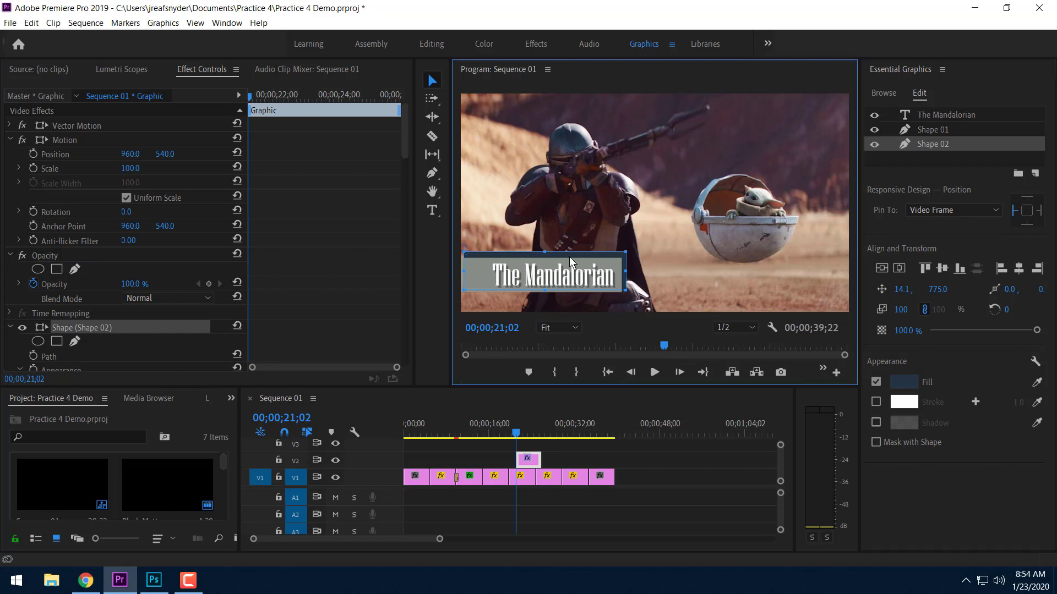
key("Left")
key("Left")
key("Right")
key("Right")
key("Right")
left_click_drag(566, 252, 566, 256)
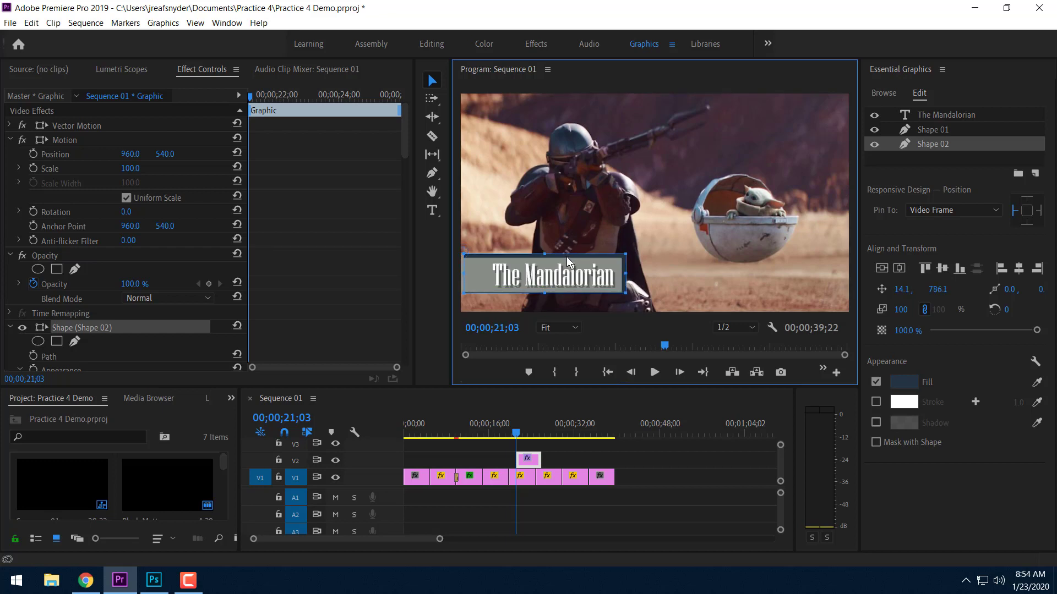
left_click_drag(545, 295, 547, 291)
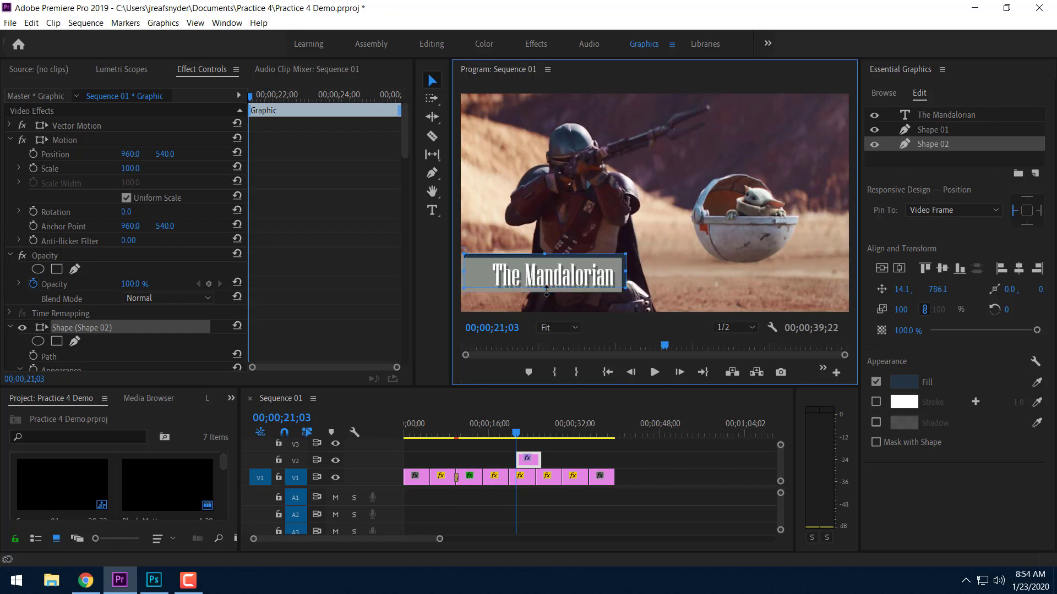
left_click(695, 299)
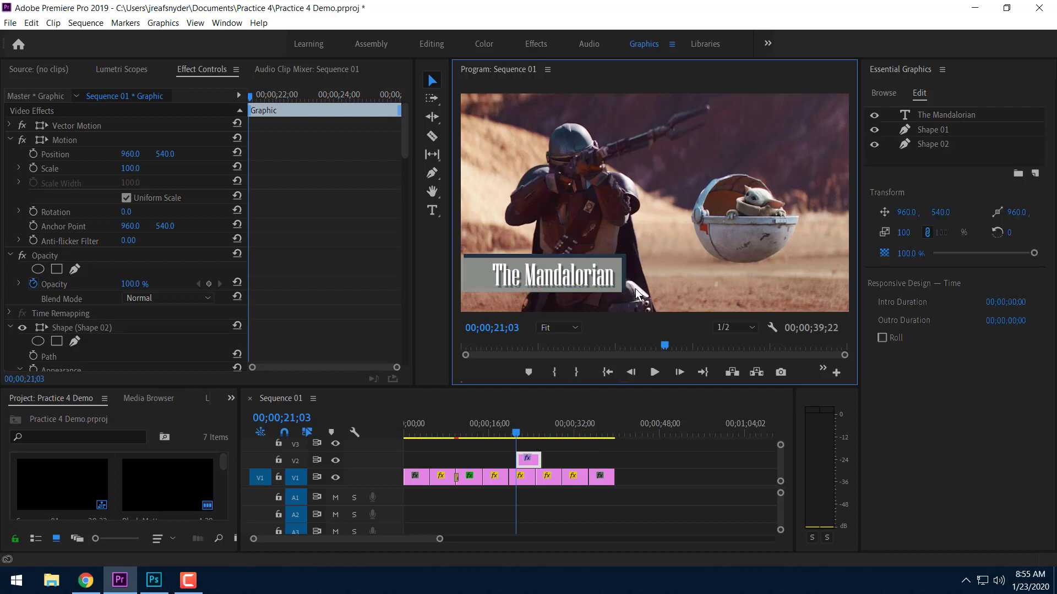
Step: Lower the dark blue rectangle's opacity to 89.7% and extend its left end to the edge of the frame
left_click(622, 272)
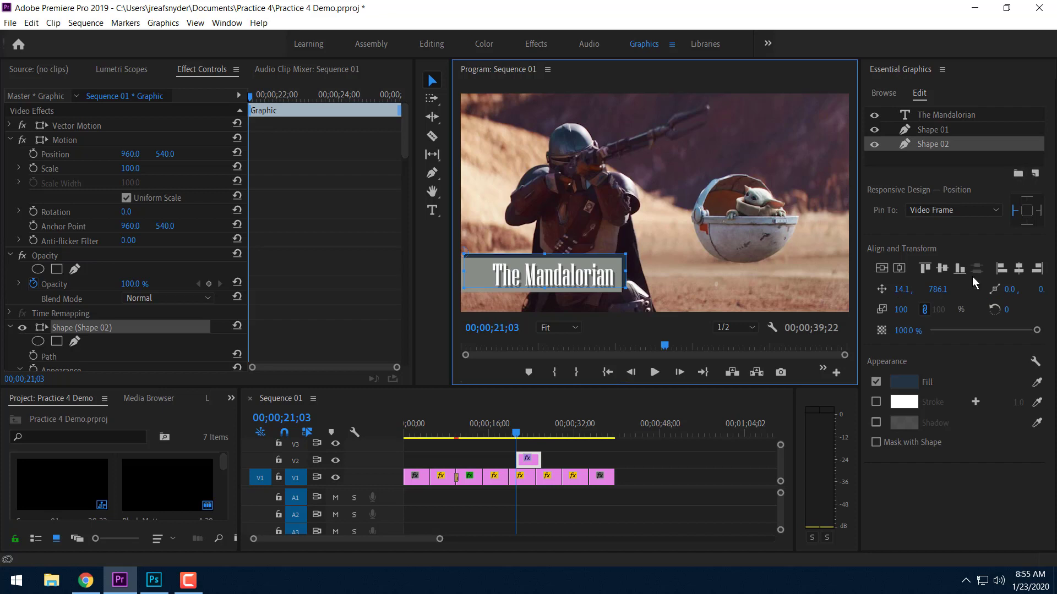
mouse_move(1036, 330)
left_mouse_down()
mouse_move(1015, 330)
mouse_move(1028, 330)
left_mouse_up()
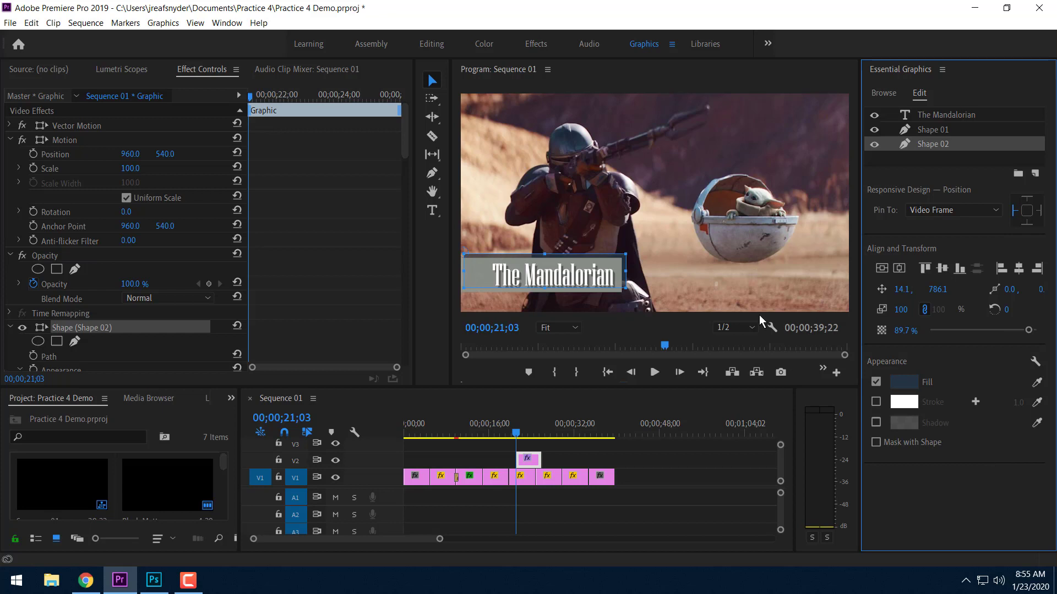
left_click(712, 262)
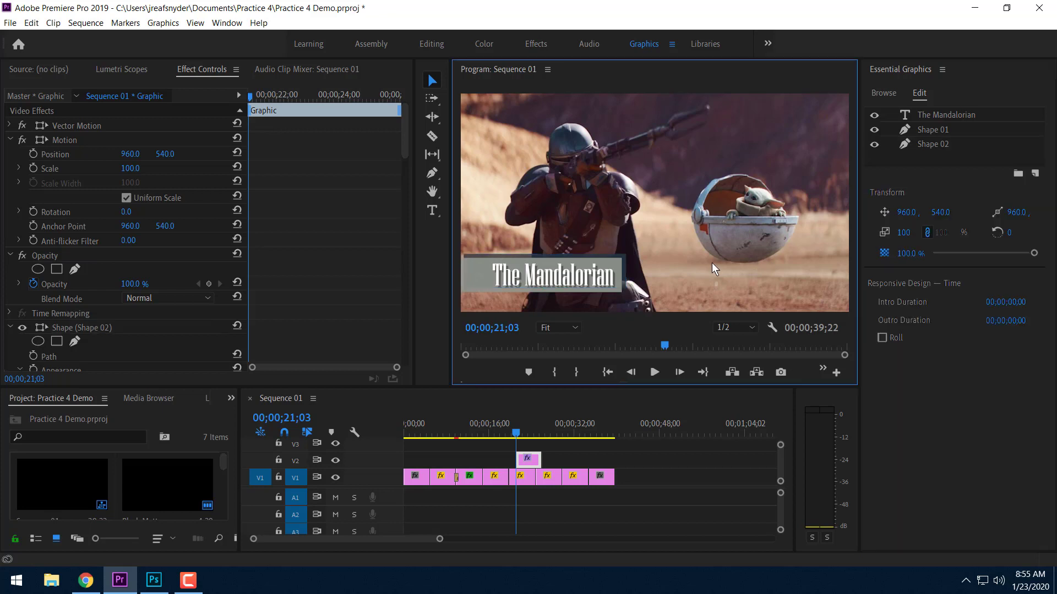
left_click(470, 256)
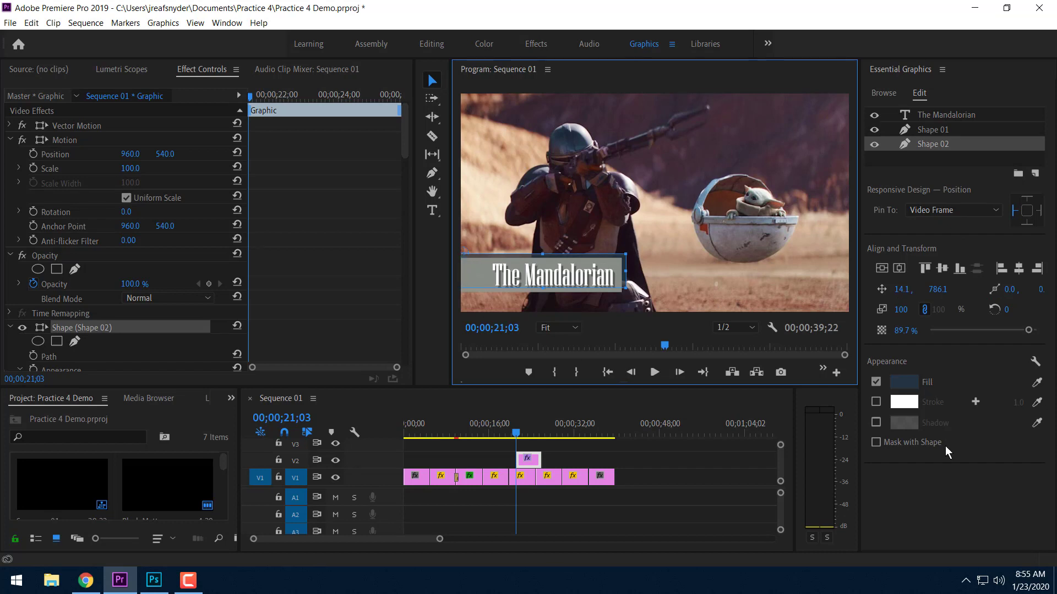
left_click(966, 491)
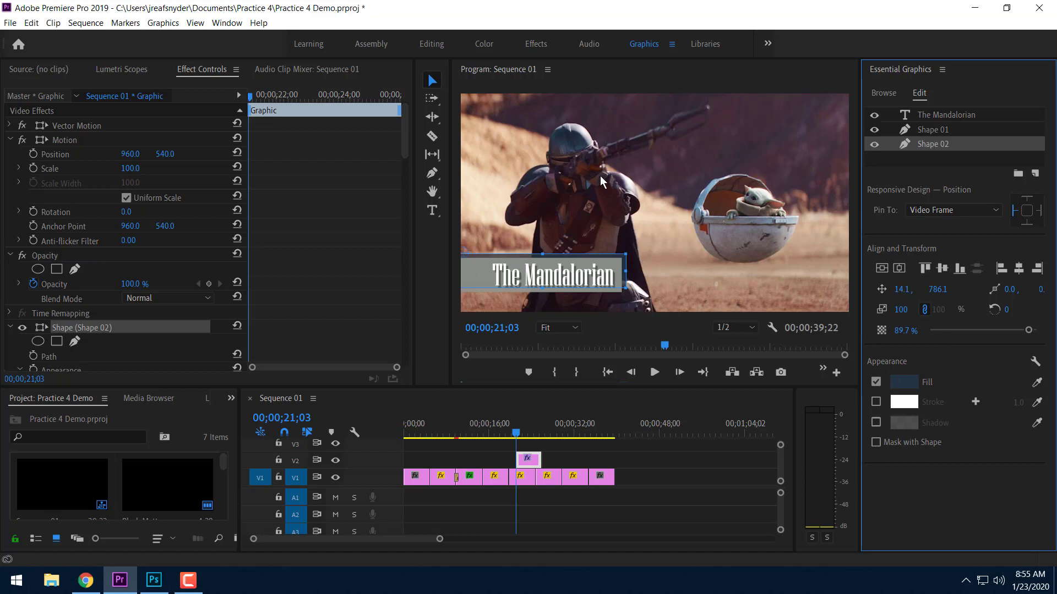
left_click(945, 155)
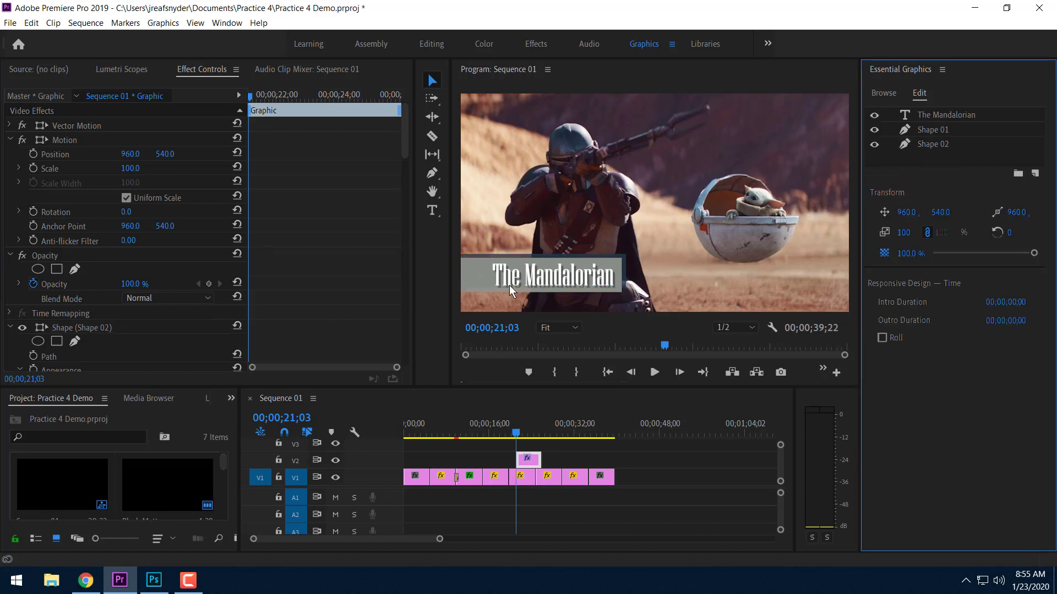
Step: Compare "The Mandalorian" title with and without its shadow, keep the shadow on, and reduce its distance to 6.6
left_click(572, 282)
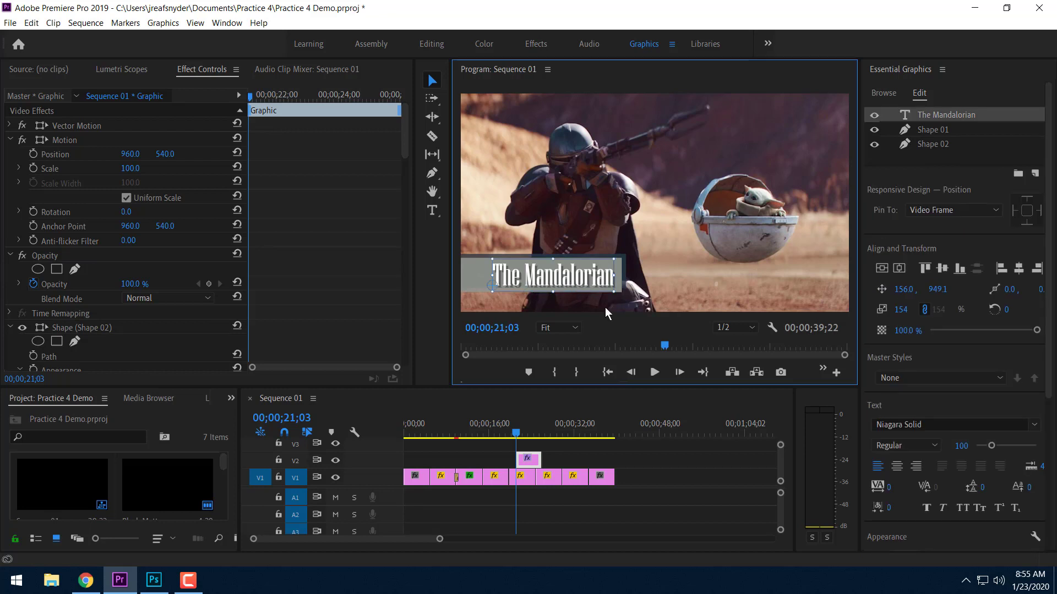
scroll(927, 468, "down", 3)
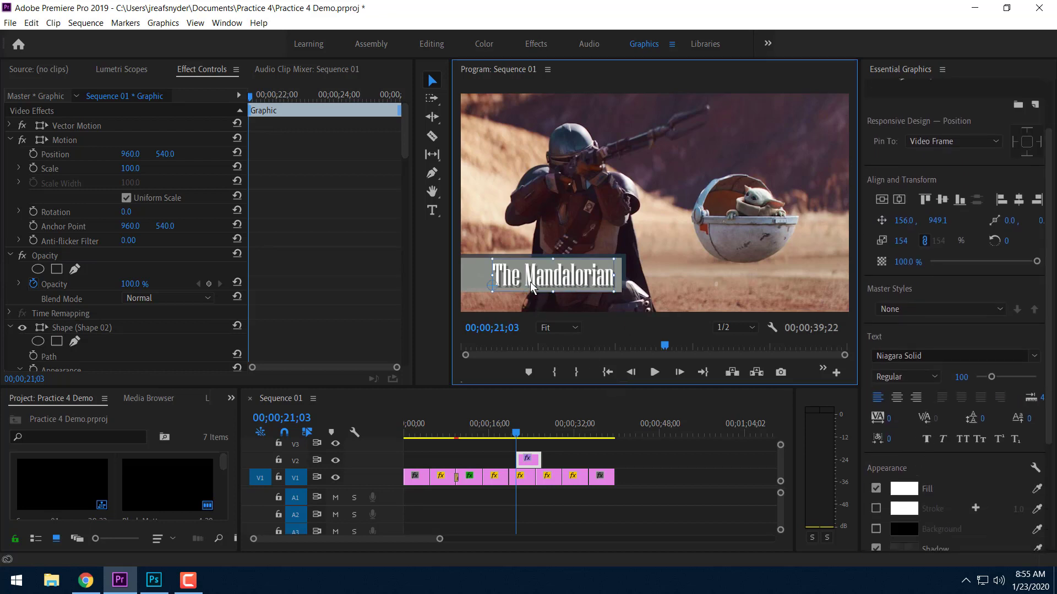
scroll(983, 459, "down", 4)
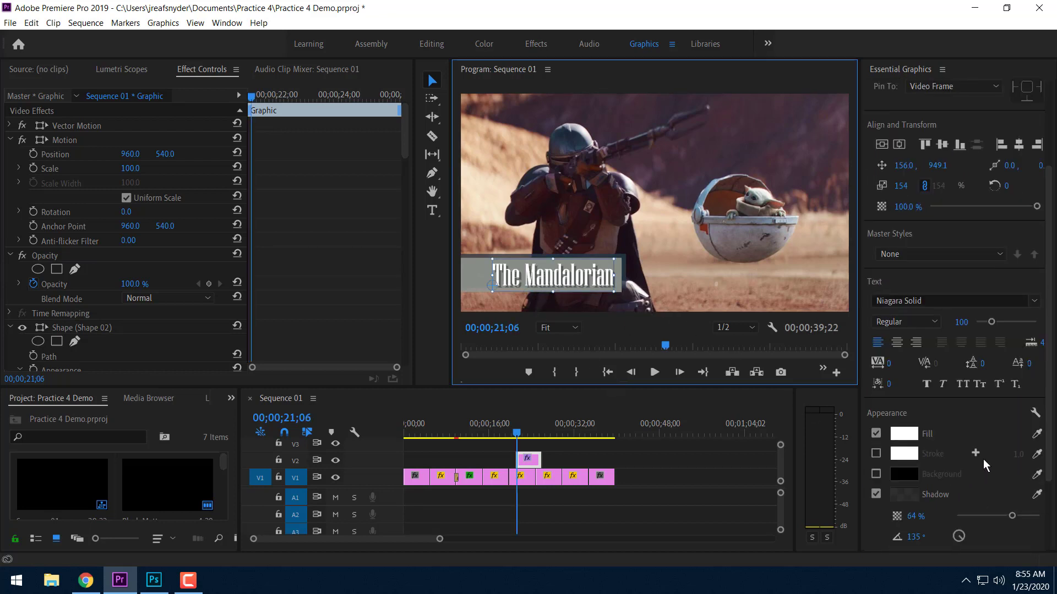
left_click(873, 468)
left_click(874, 468)
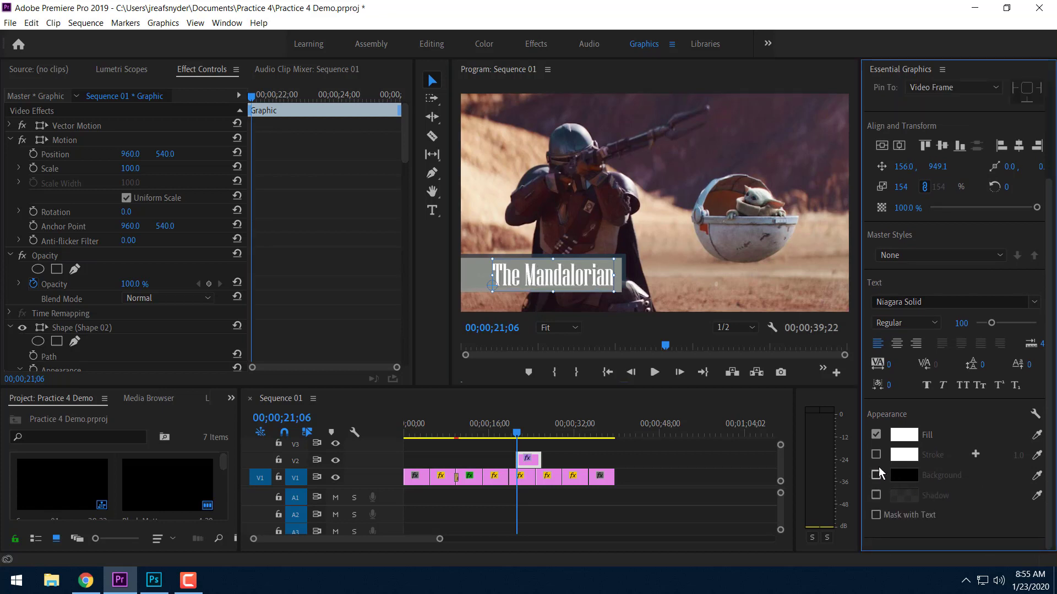
left_click(875, 495)
scroll(940, 497, "down", 4)
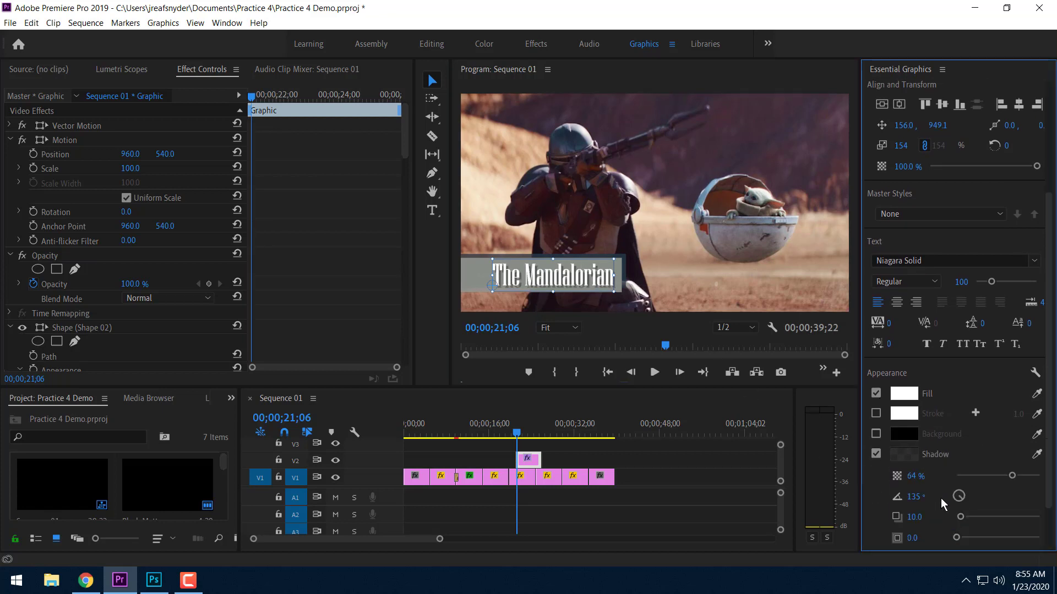
left_click_drag(961, 461, 957, 465)
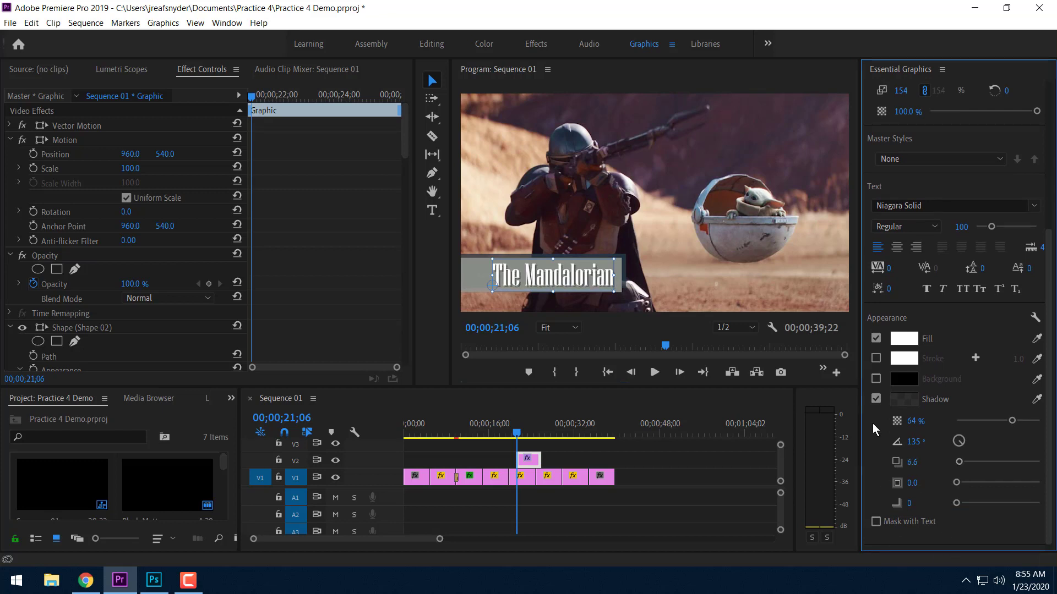
left_click(759, 223)
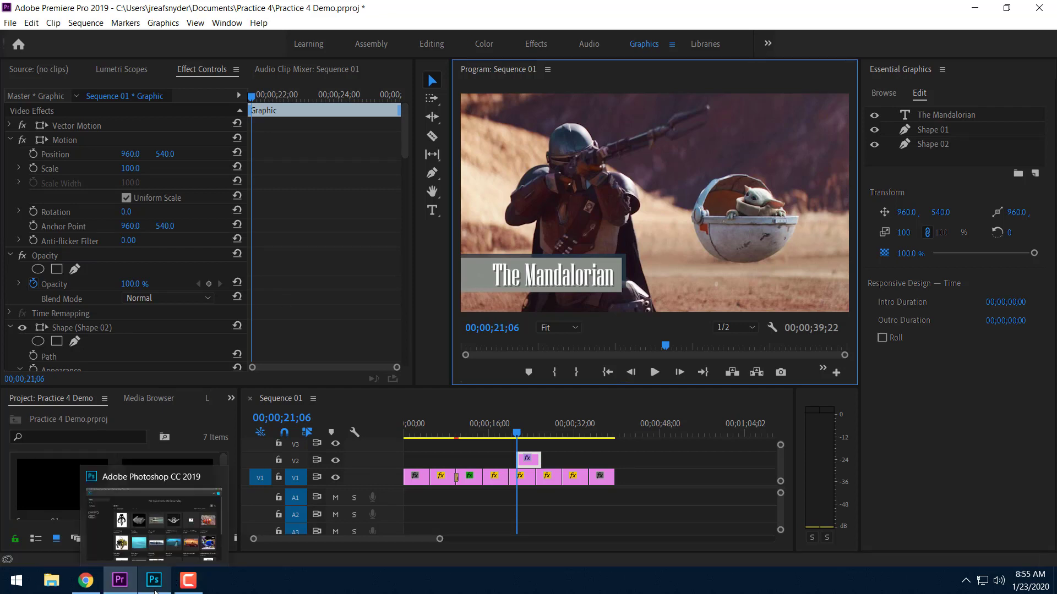
Step: Switch to Photoshop and open the recent image mandalorian.jpg
left_click(155, 592)
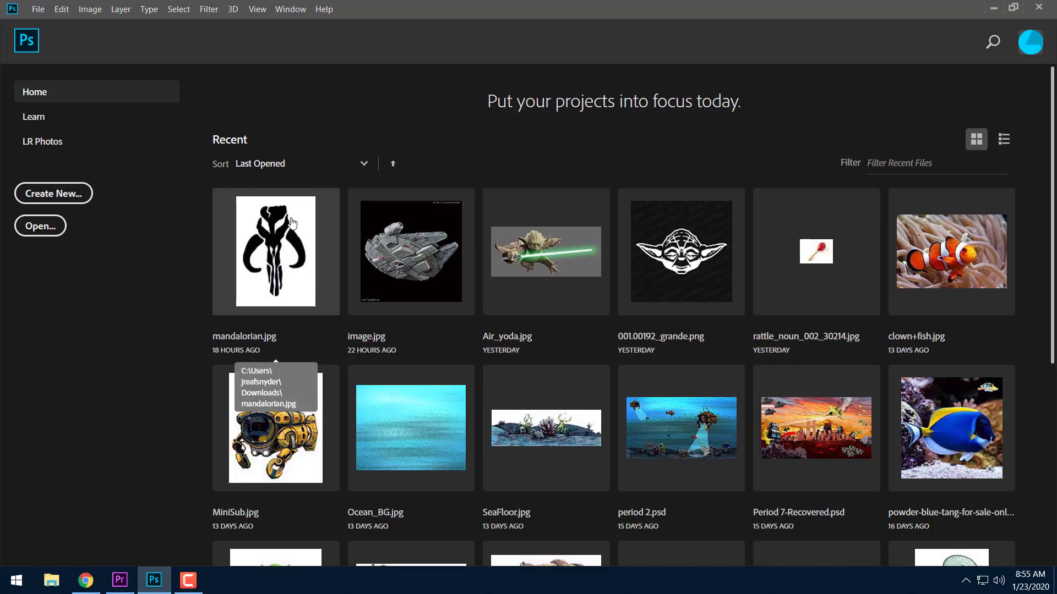
left_click(292, 222)
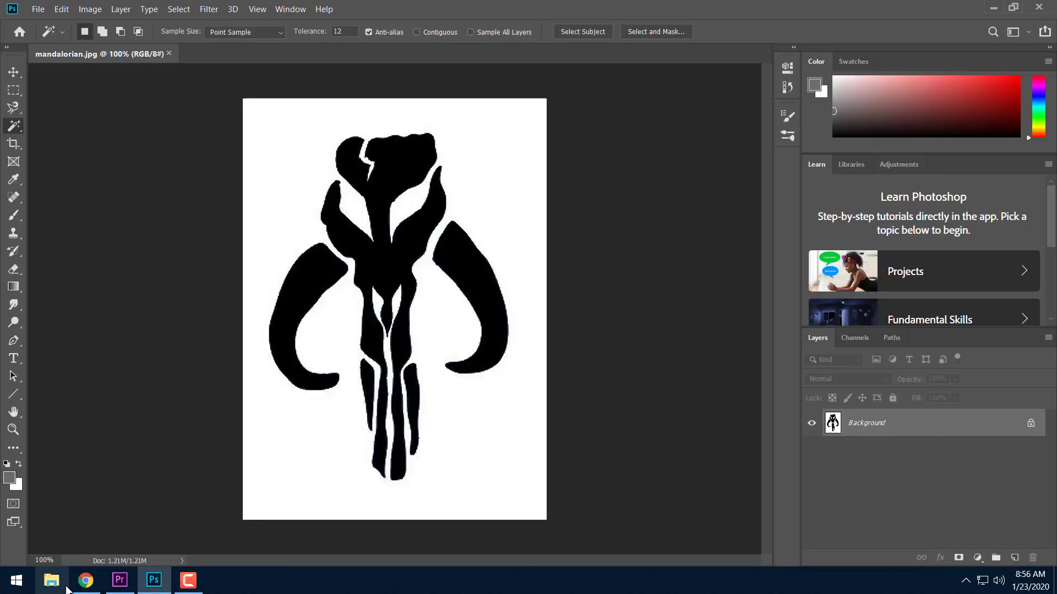
left_click(120, 580)
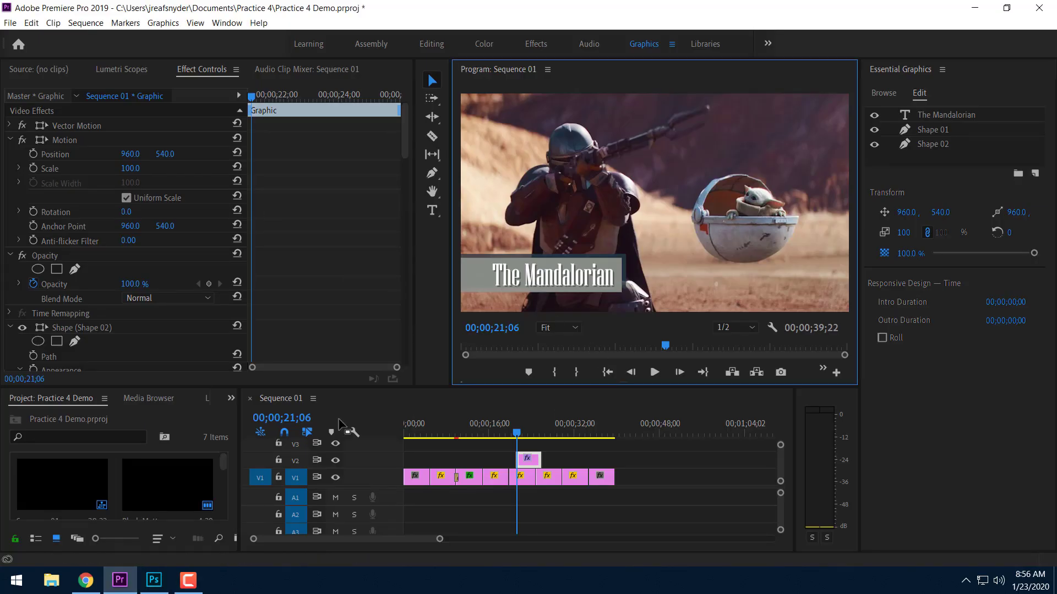
left_click(154, 580)
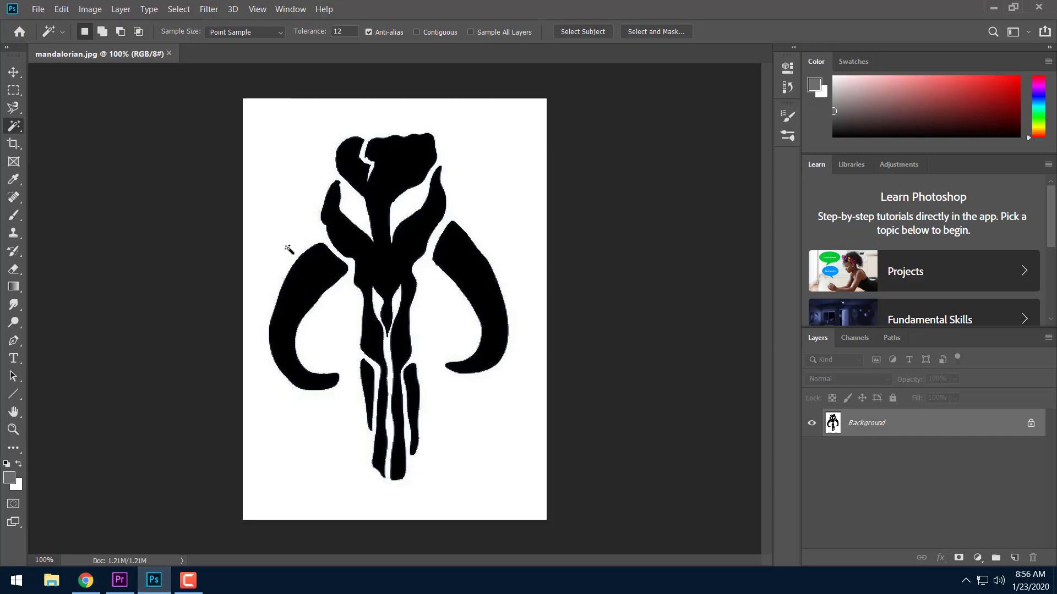
Step: Unlock the background layer, delete the white area around the skull emblem with the Magic Wand, and clear the selection
left_click(1031, 424)
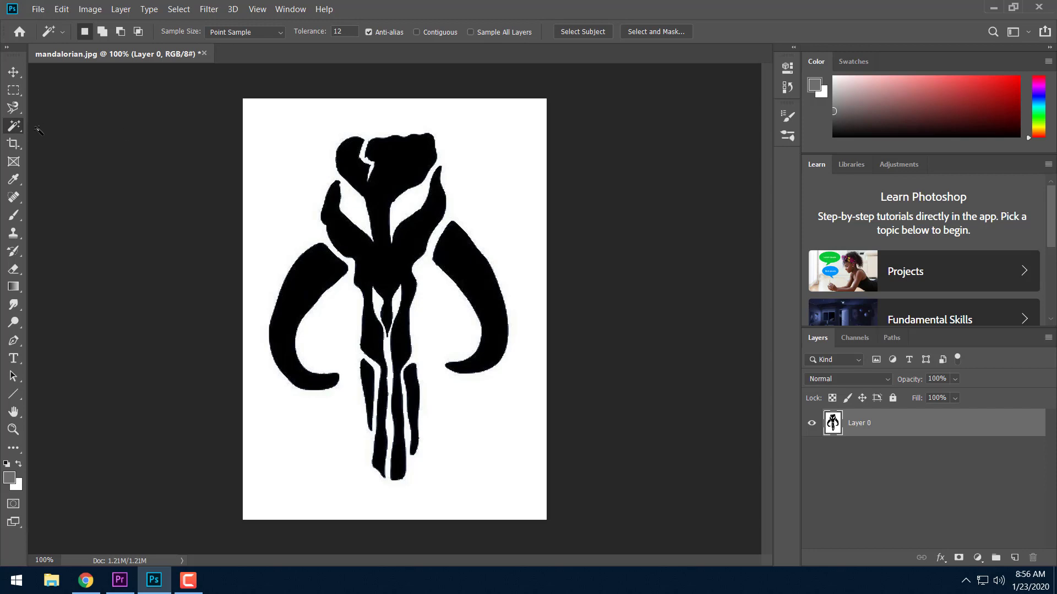
left_click(288, 153)
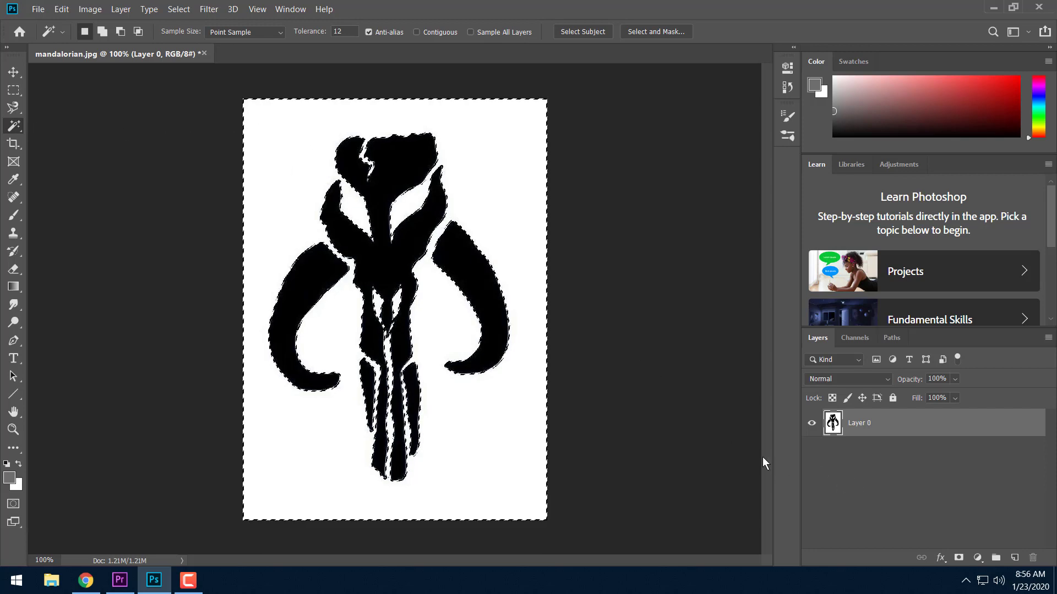
key("Delete")
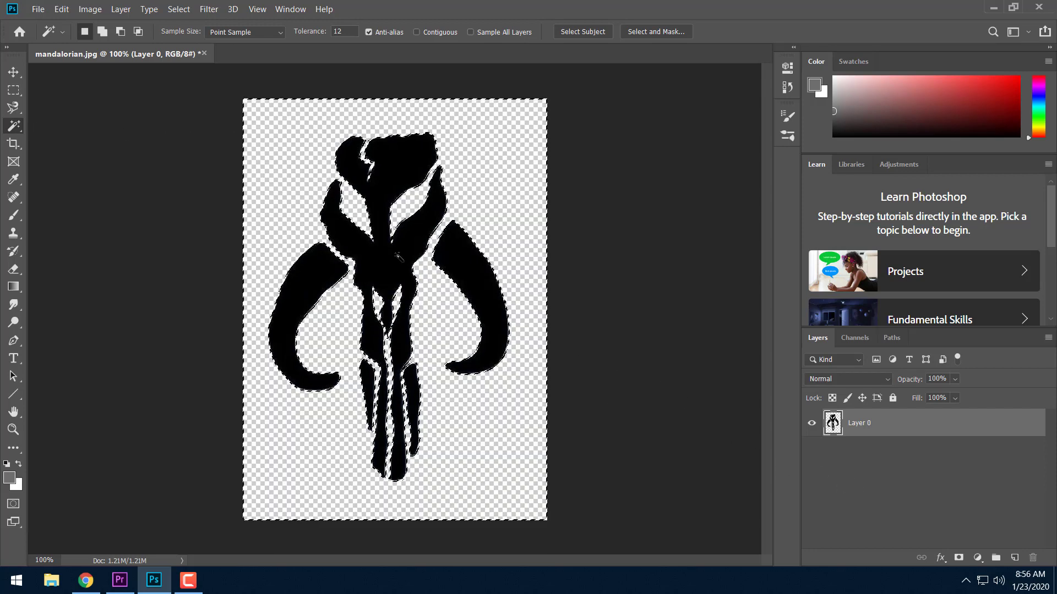
left_click(179, 8)
left_click(192, 36)
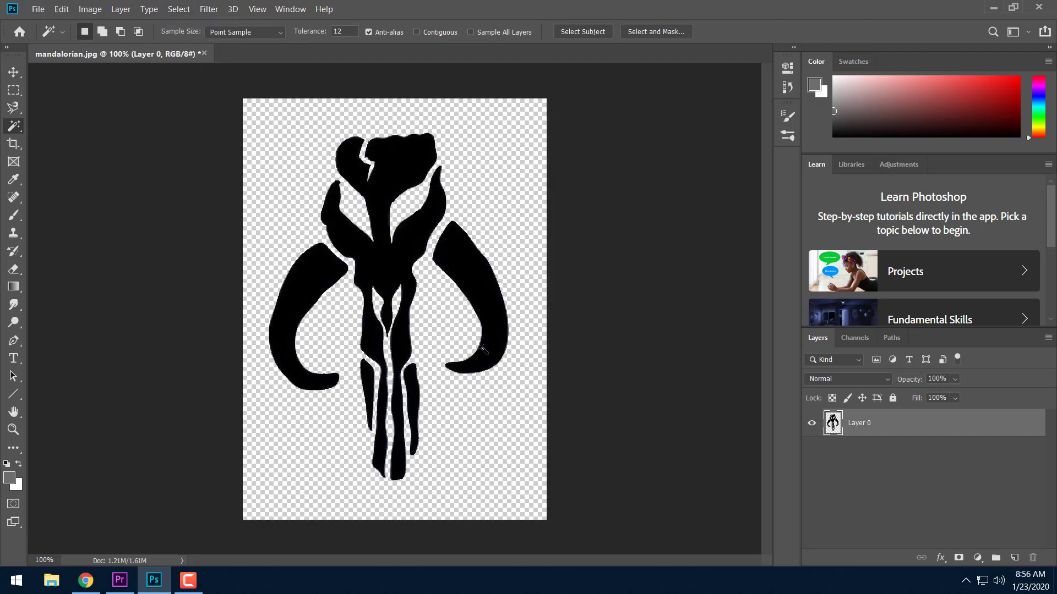
left_click(40, 8)
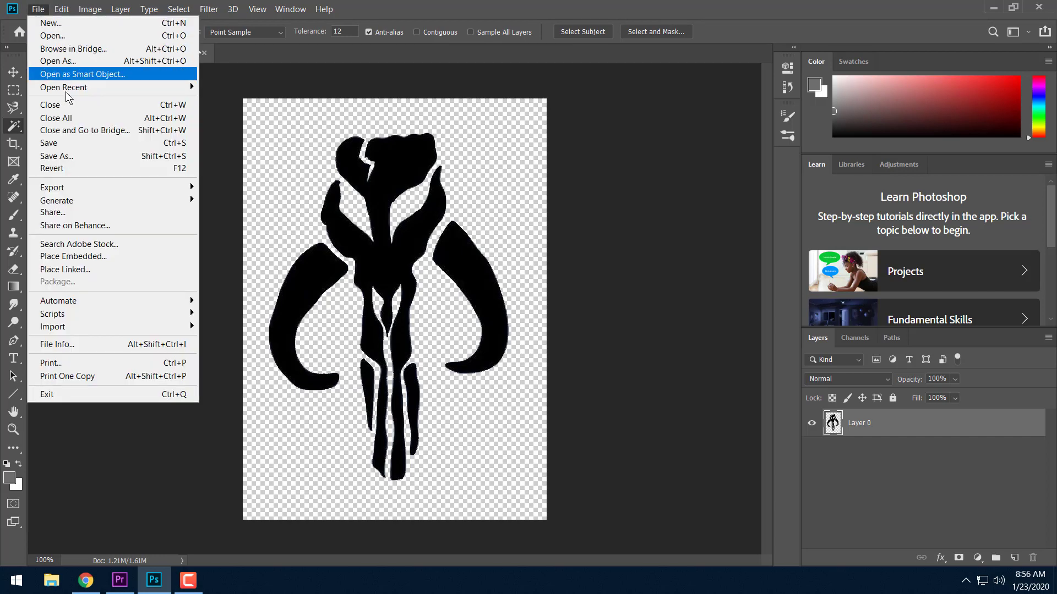
mouse_move(118, 192)
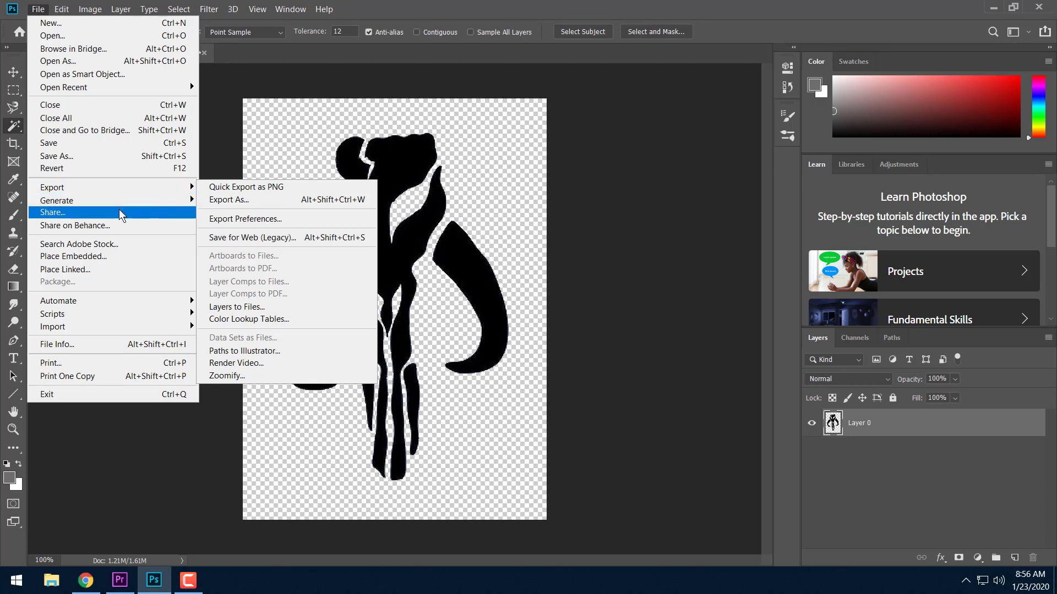
mouse_move(57, 13)
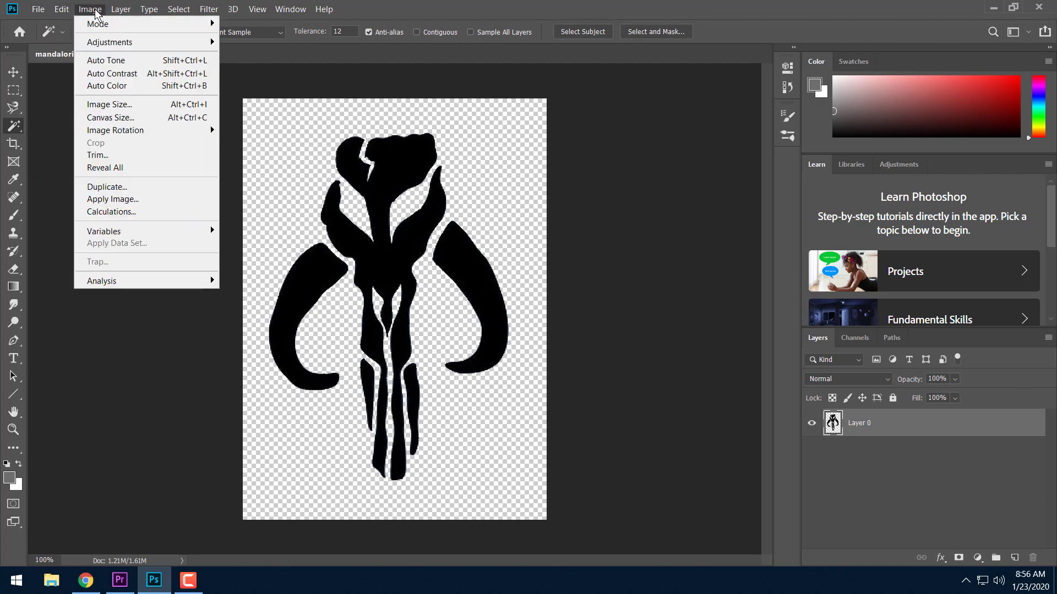
mouse_move(178, 14)
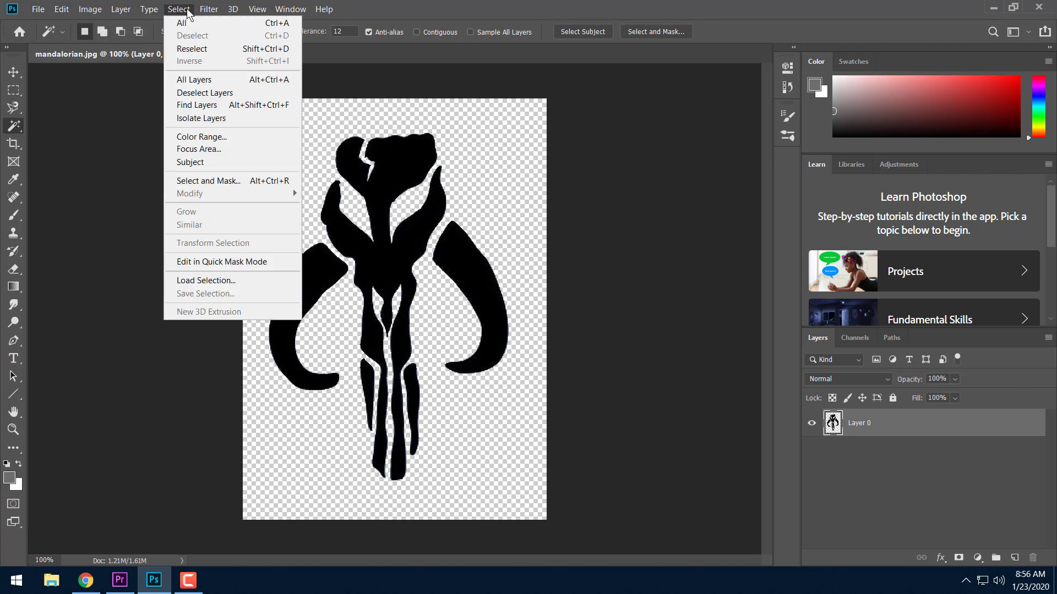
mouse_move(251, 13)
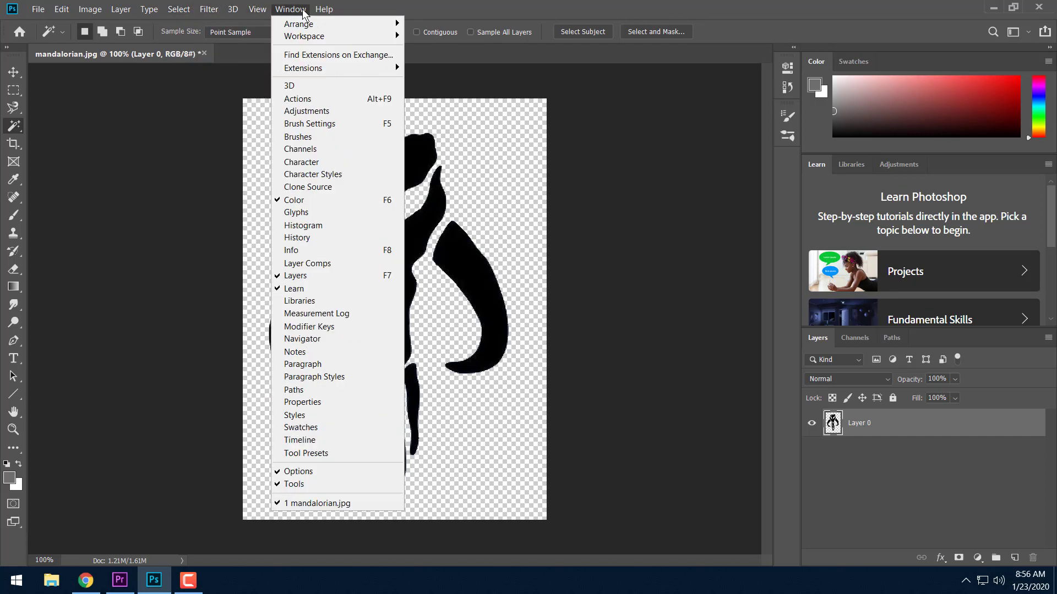
mouse_move(44, 10)
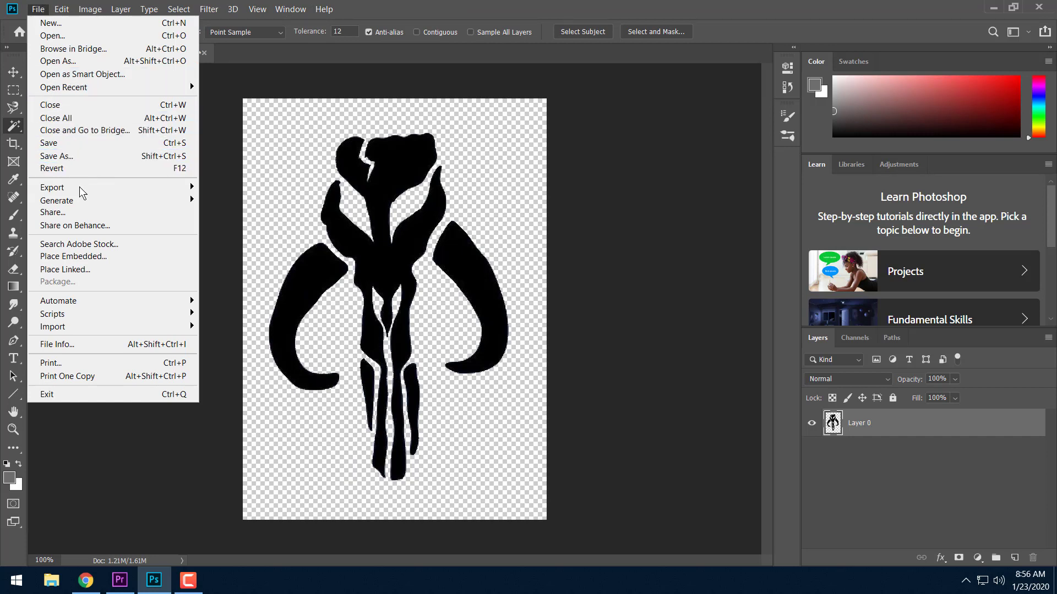
Step: Save the transparent emblem as the PNG file mandalorian.png in Downloads, replacing the existing file and accepting the default PNG options
mouse_move(81, 190)
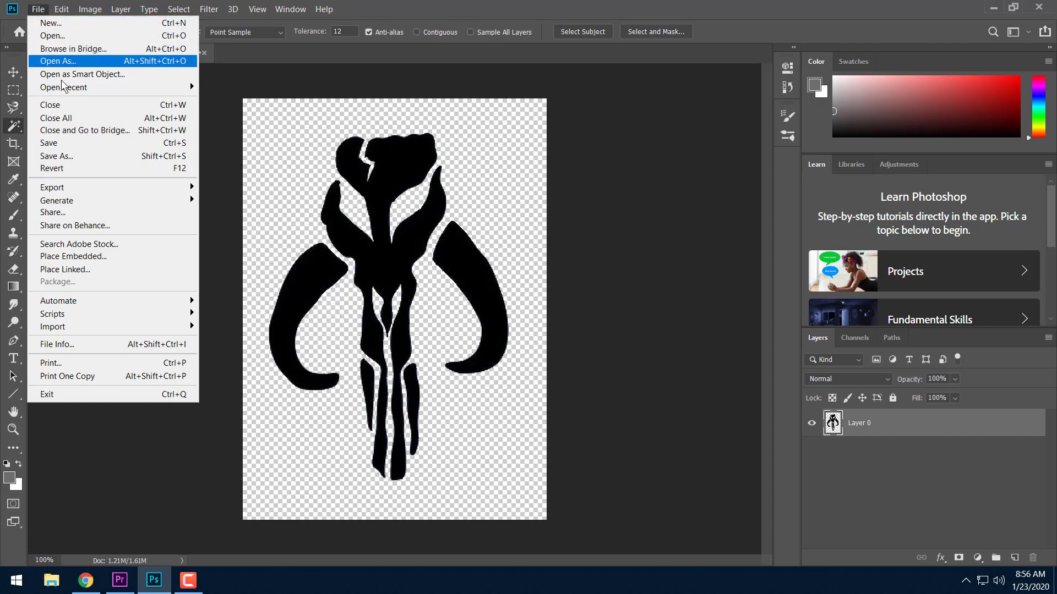
left_click(71, 156)
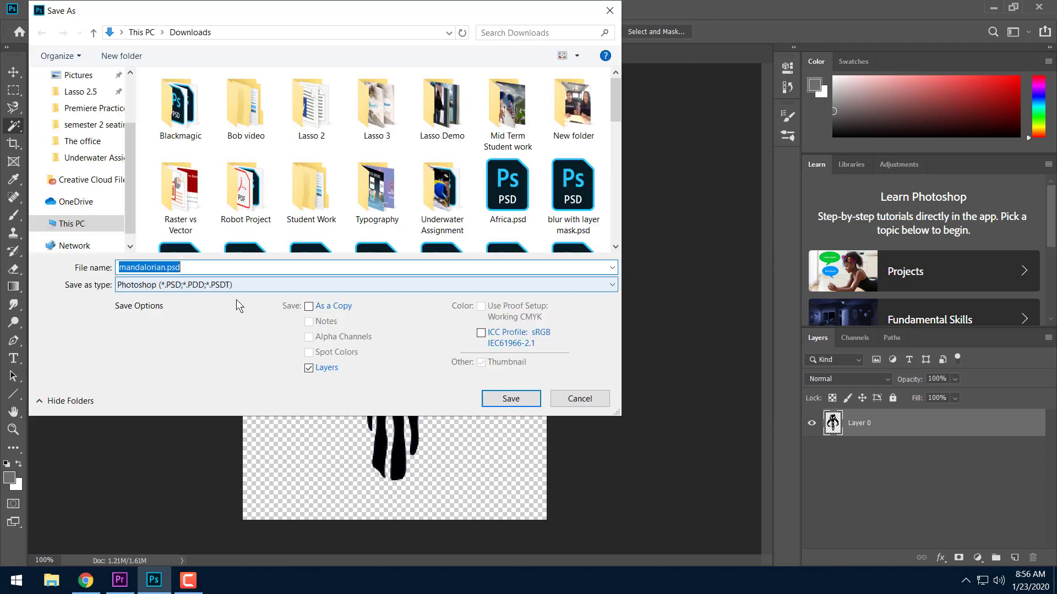
left_click_drag(330, 22, 761, 79)
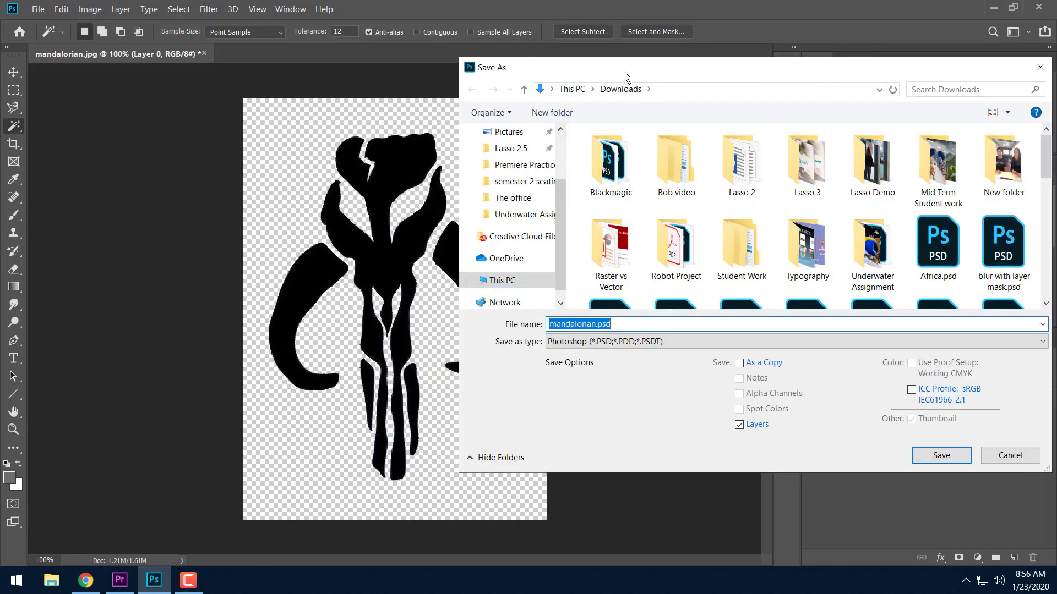
left_click_drag(623, 71, 337, 23)
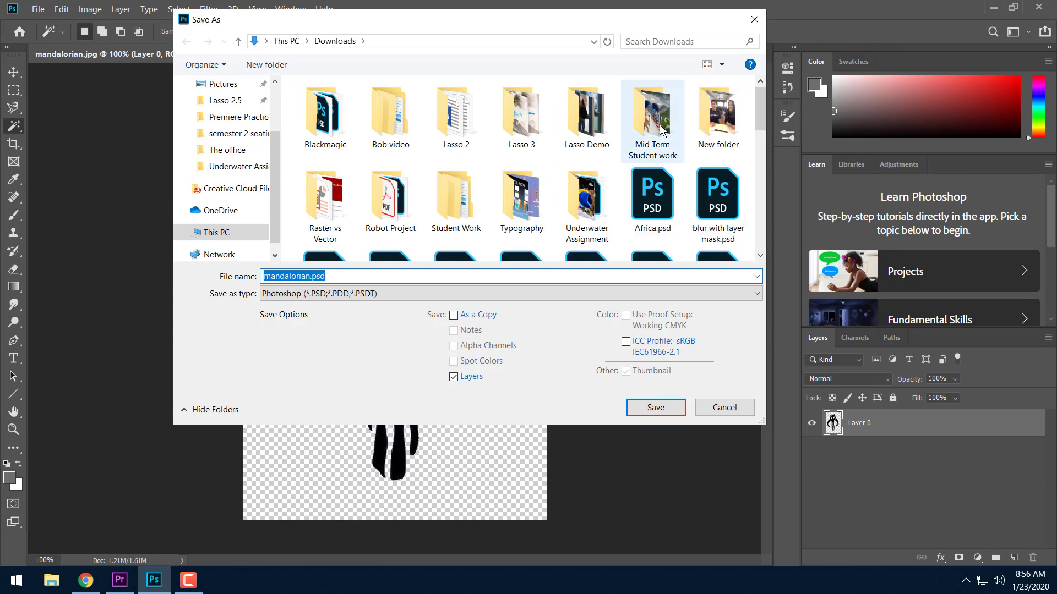
left_click(537, 295)
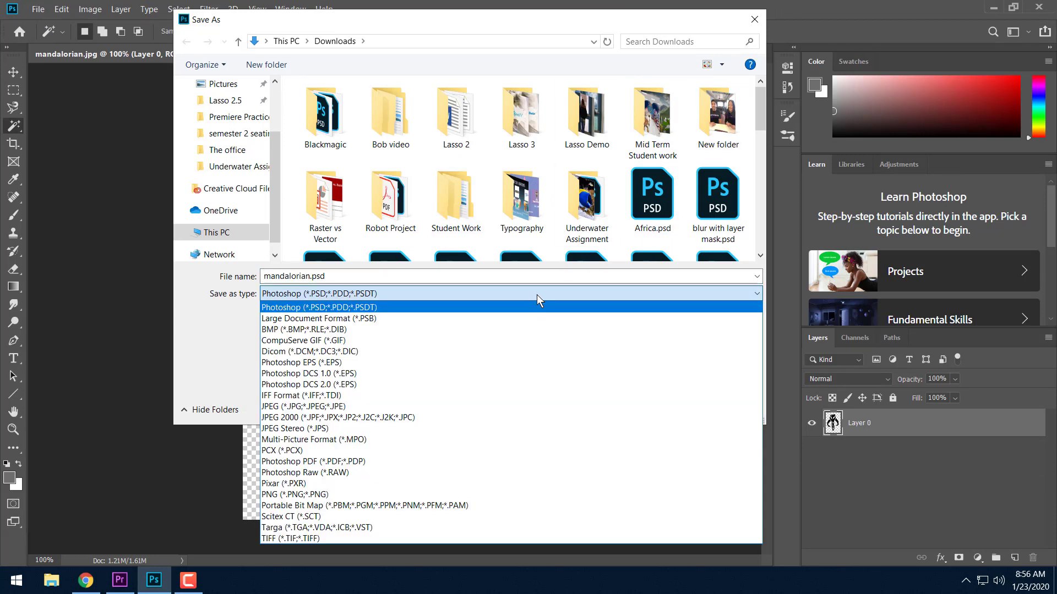
left_click(377, 495)
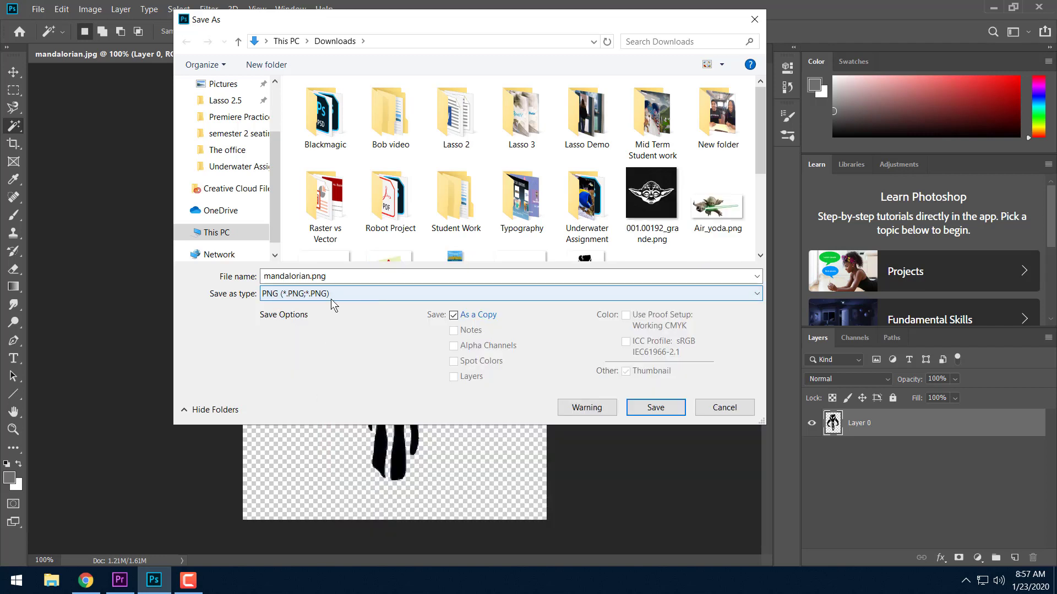
left_click(660, 415)
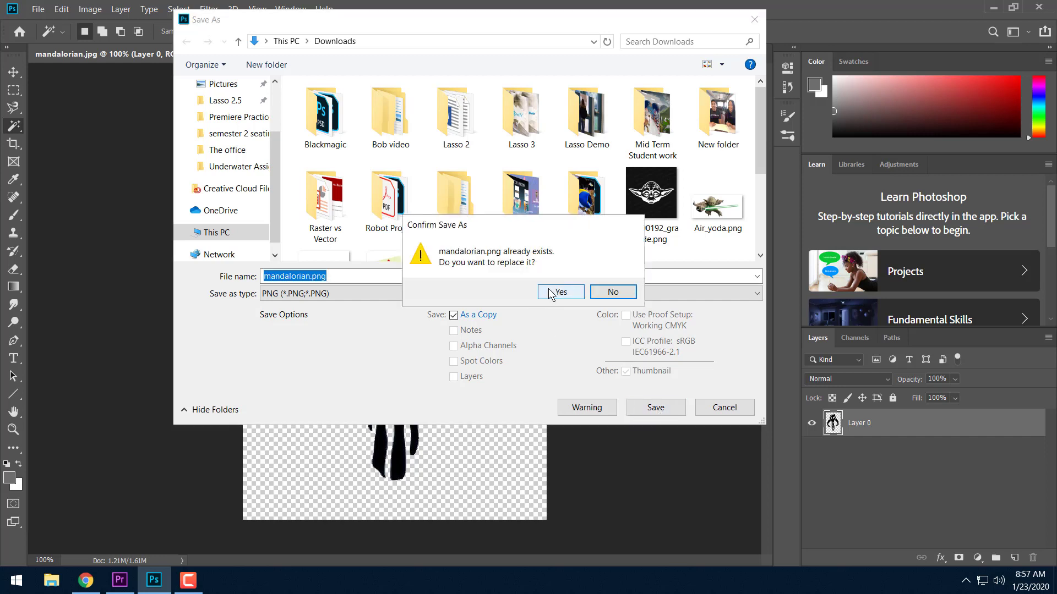
left_click(551, 294)
left_click(597, 166)
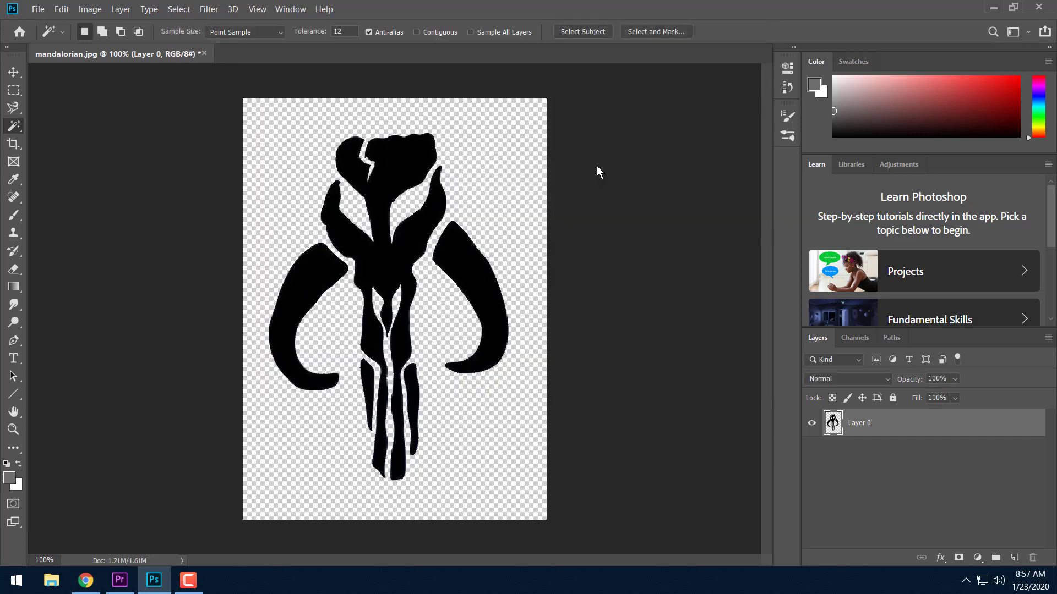
Step: Switch to Premiere Pro and try to add an image layer from a file to the lower-third graphic
left_click(120, 582)
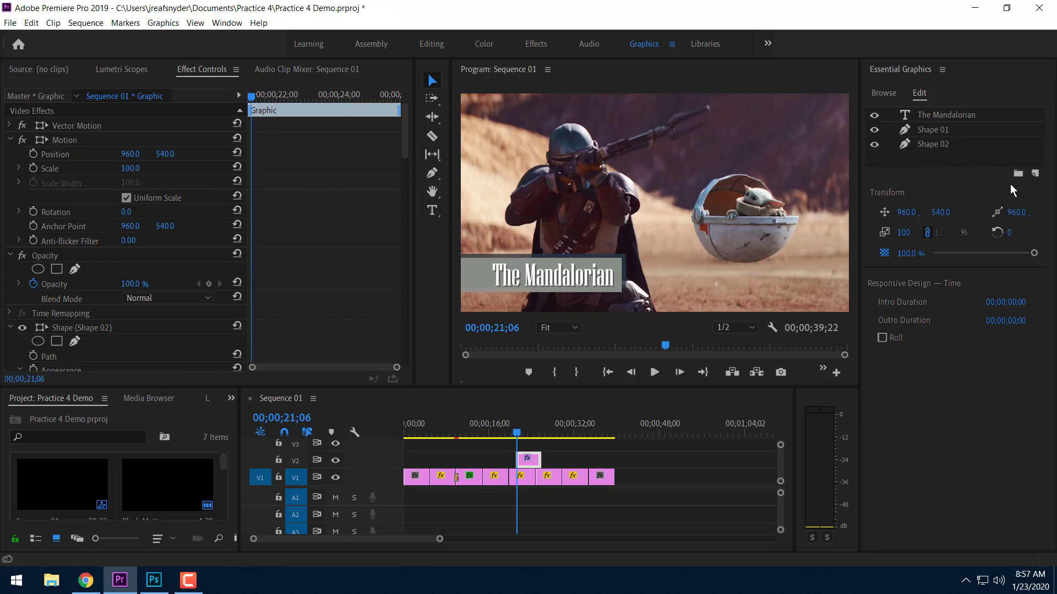
left_click(1035, 174)
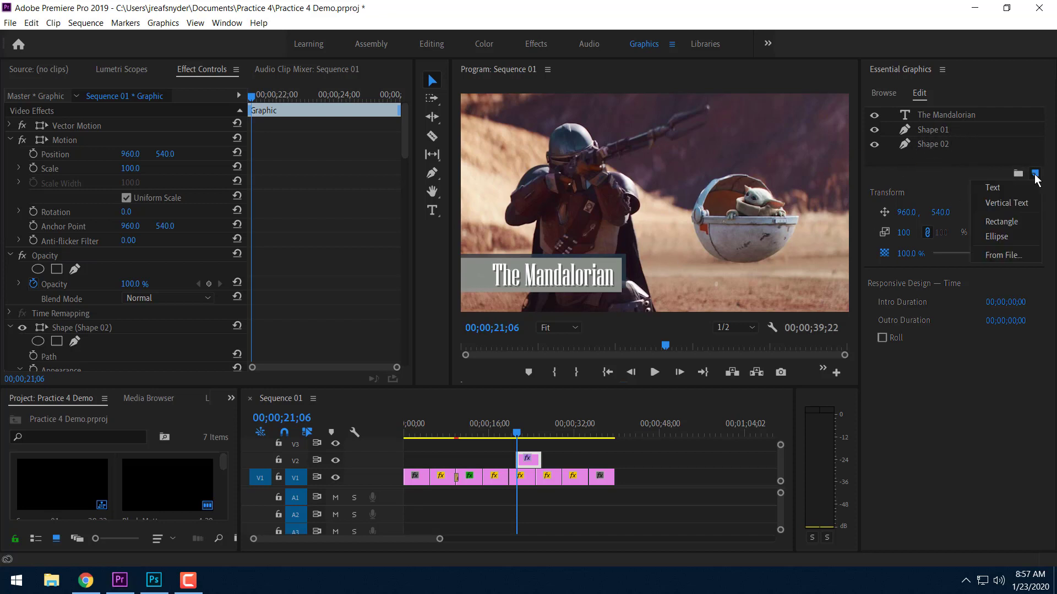
left_click(1018, 253)
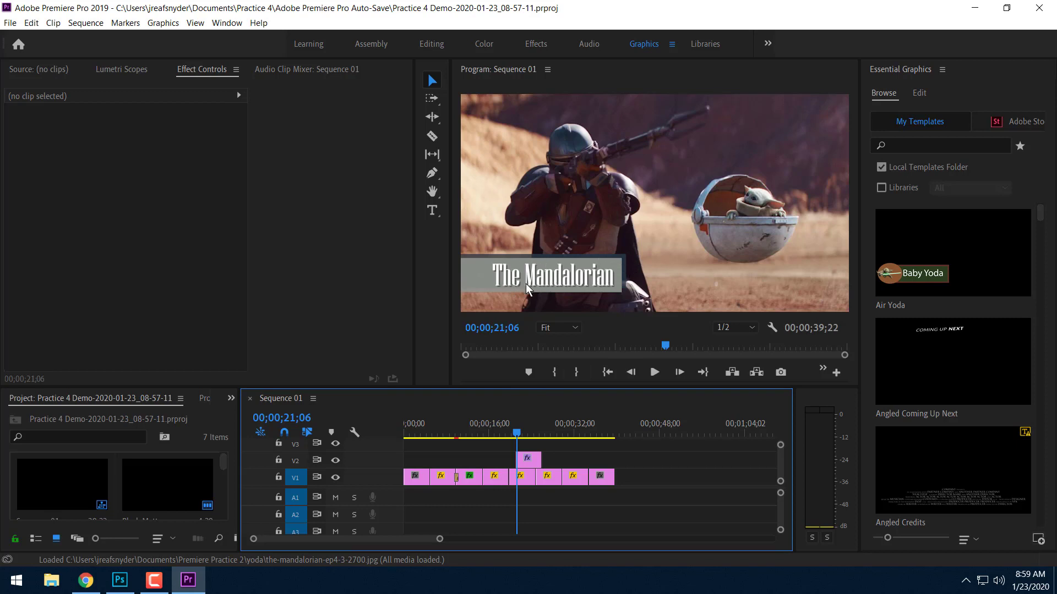
left_click(119, 581)
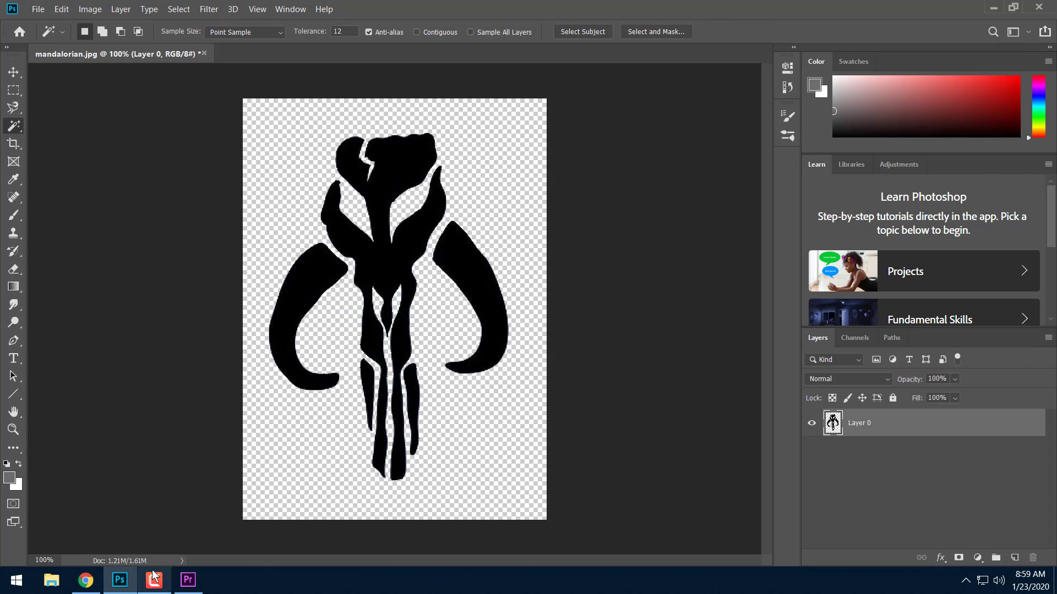
left_click(177, 588)
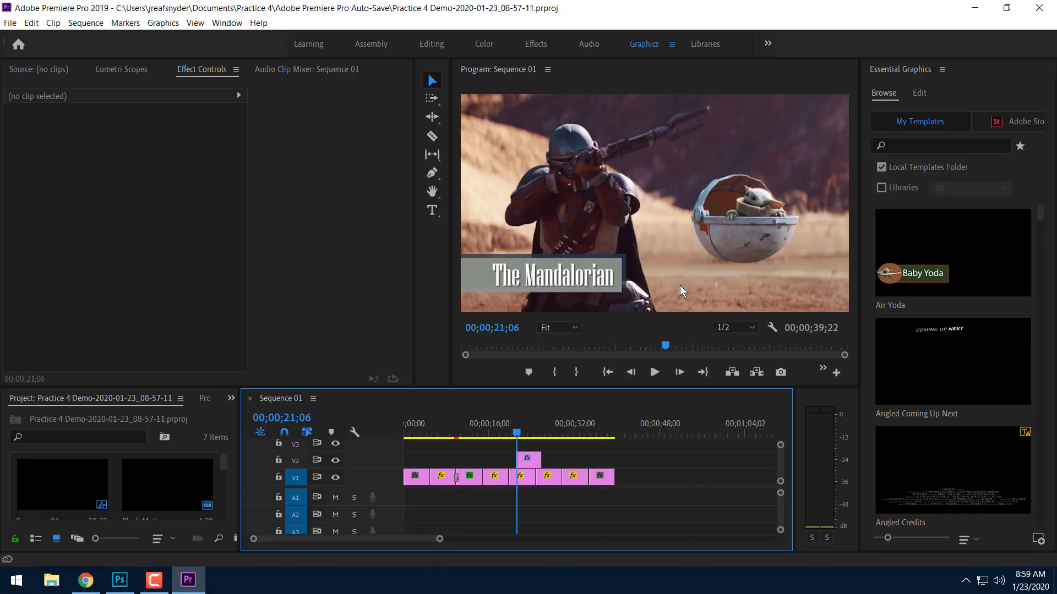
Step: Select the lower-third graphic clip on V2 and add mandalorian.png from Downloads to it as a new layer from file
left_click(919, 93)
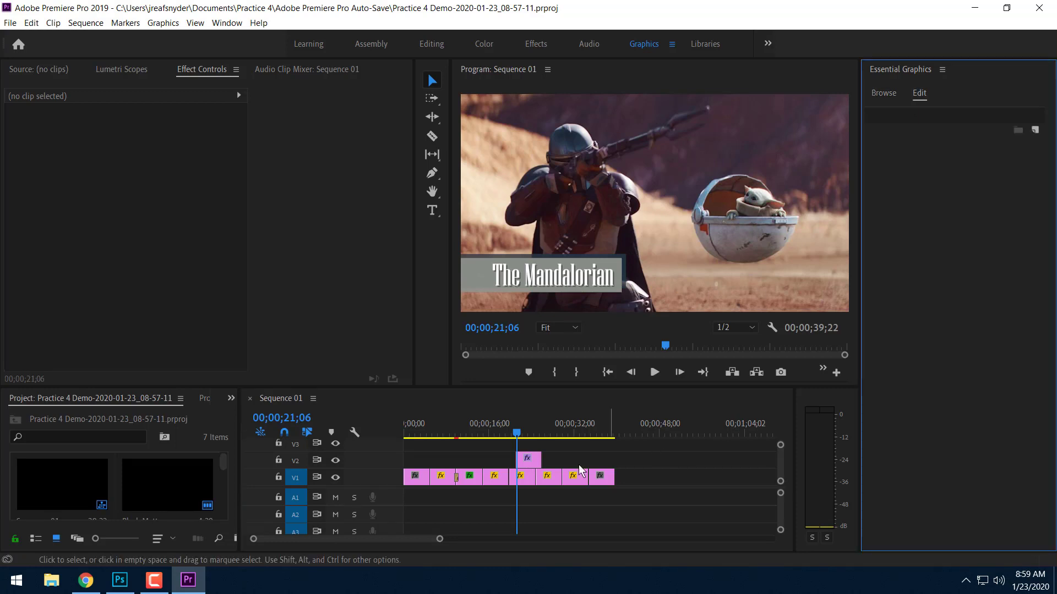
left_click(535, 465)
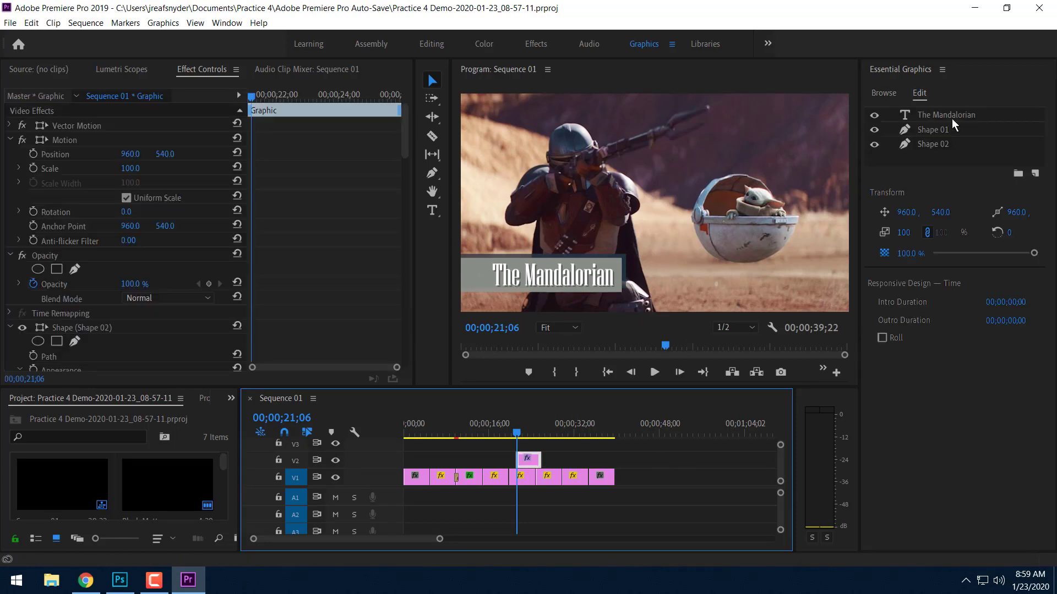
left_click(1034, 174)
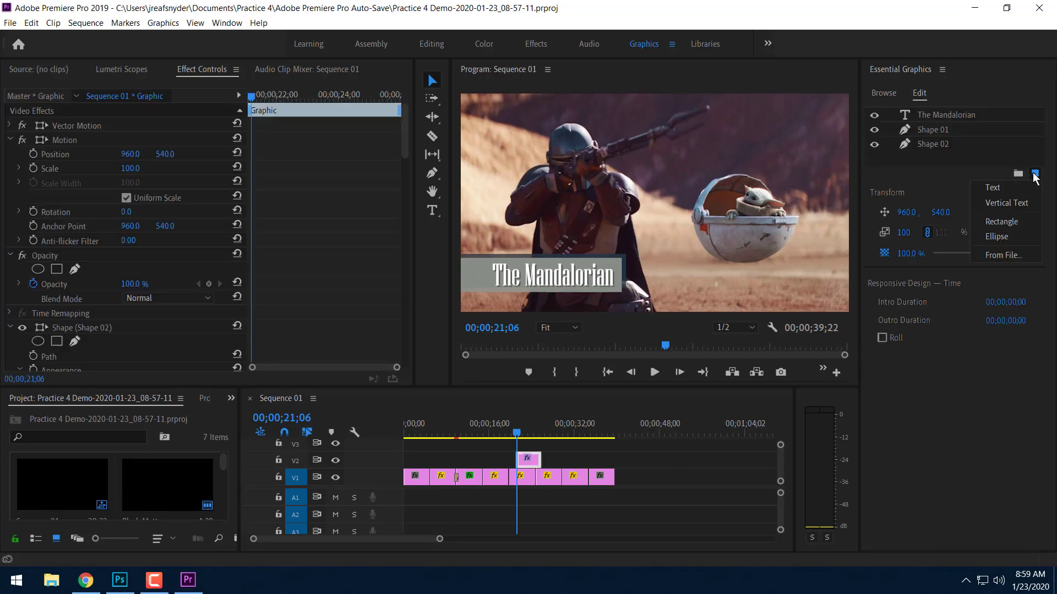
left_click(1003, 255)
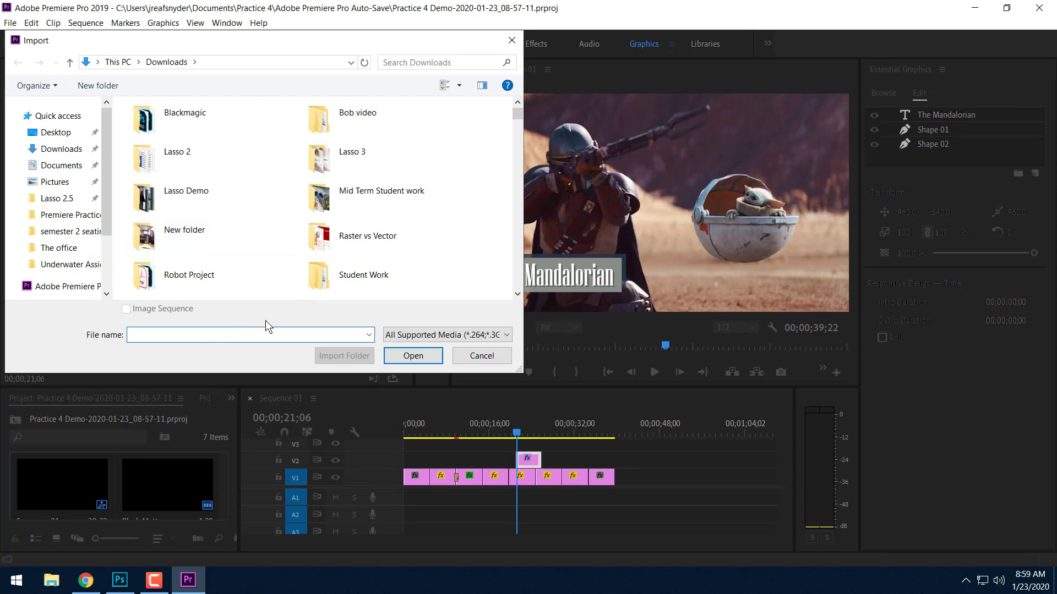
type("mal")
key("BackSpace")
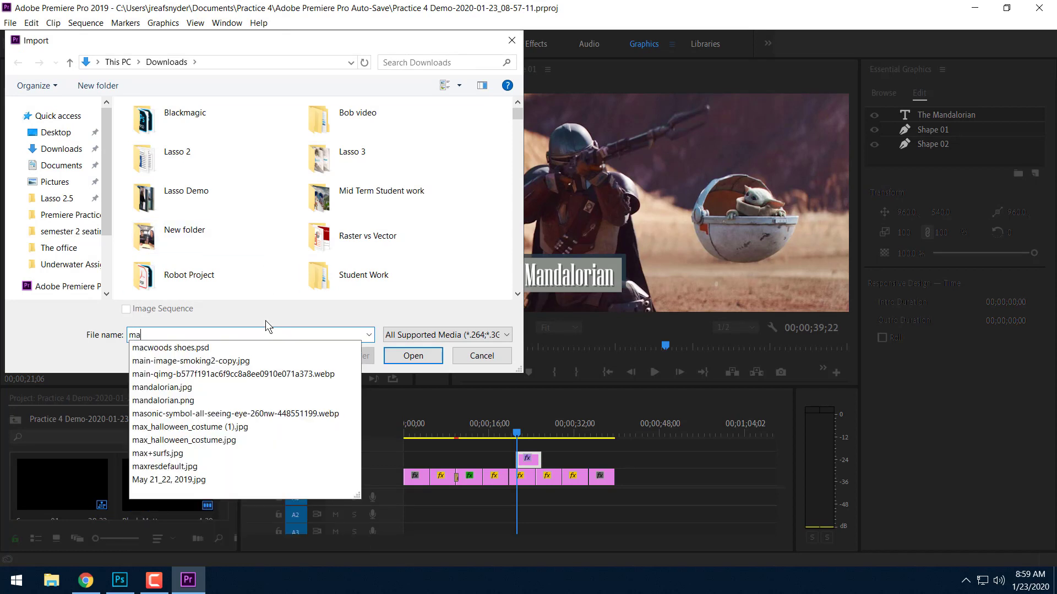
type("n")
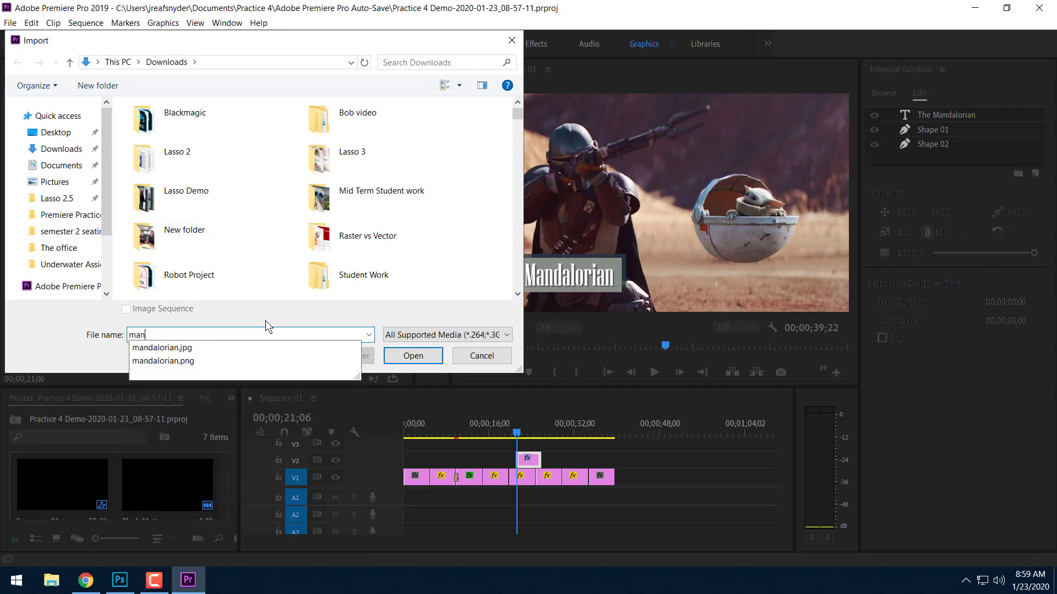
left_click(191, 362)
left_click(407, 357)
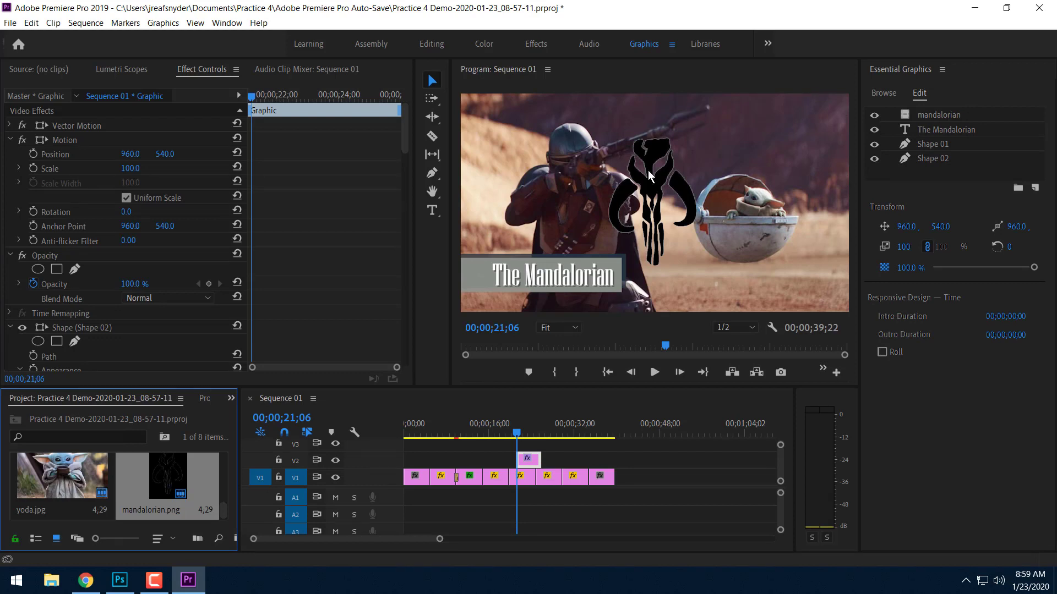
Step: Scale the emblem layer down to about 26% and place it before the title on the lower-third bar, at about 81.7, 901.1
left_click(656, 183)
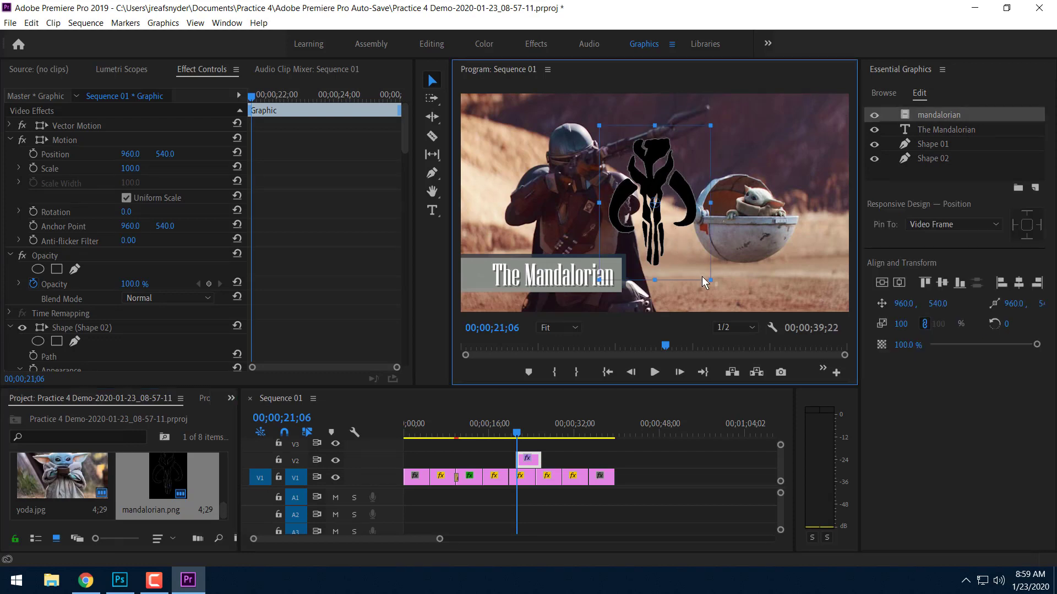
left_click_drag(708, 278, 502, 283)
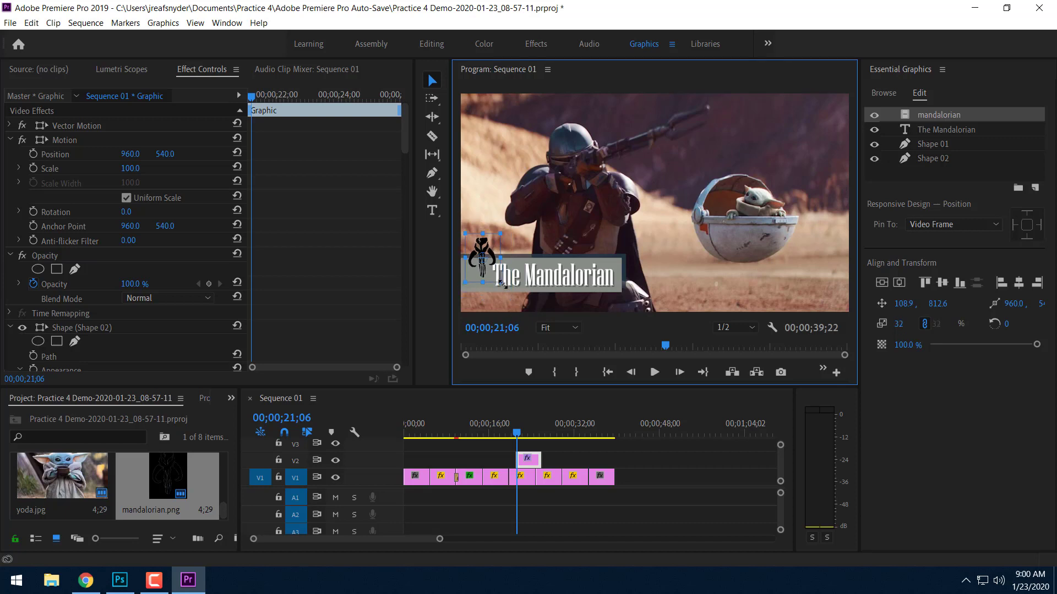
left_click_drag(487, 249, 491, 299)
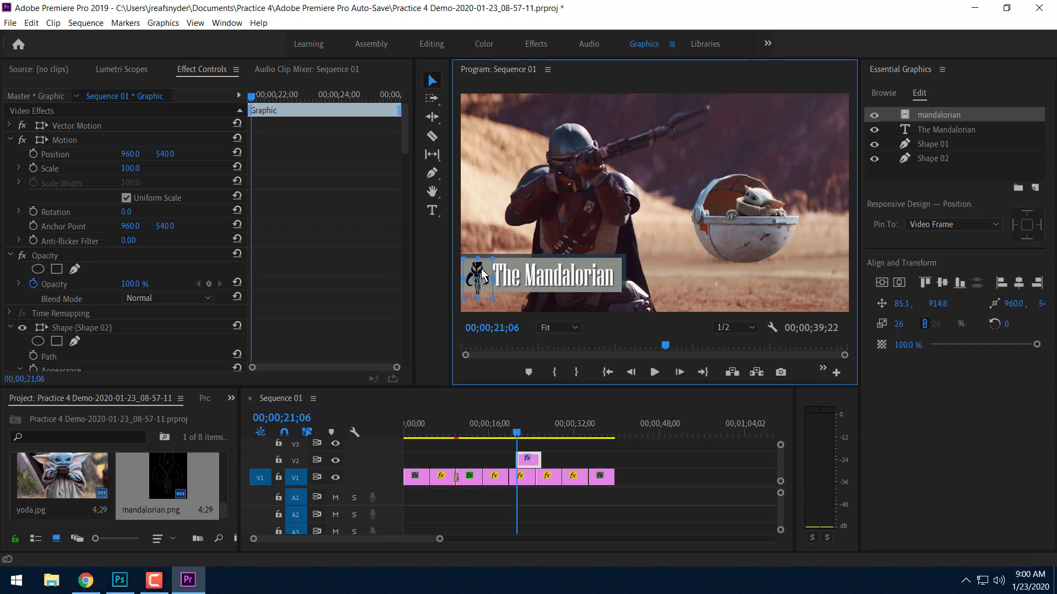
left_click(635, 208)
left_click(478, 275)
left_click_drag(484, 271, 483, 267)
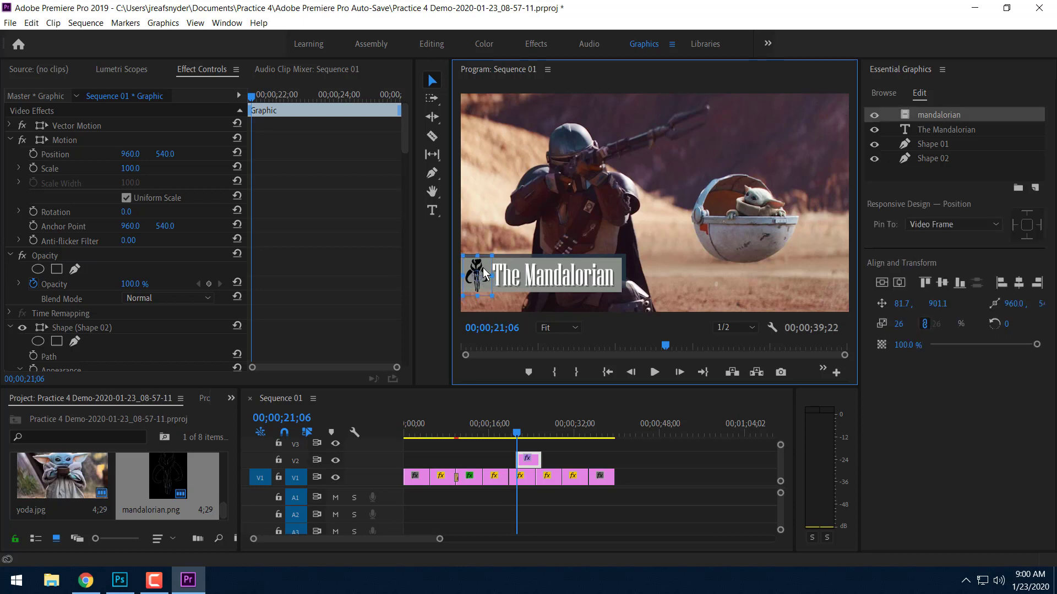